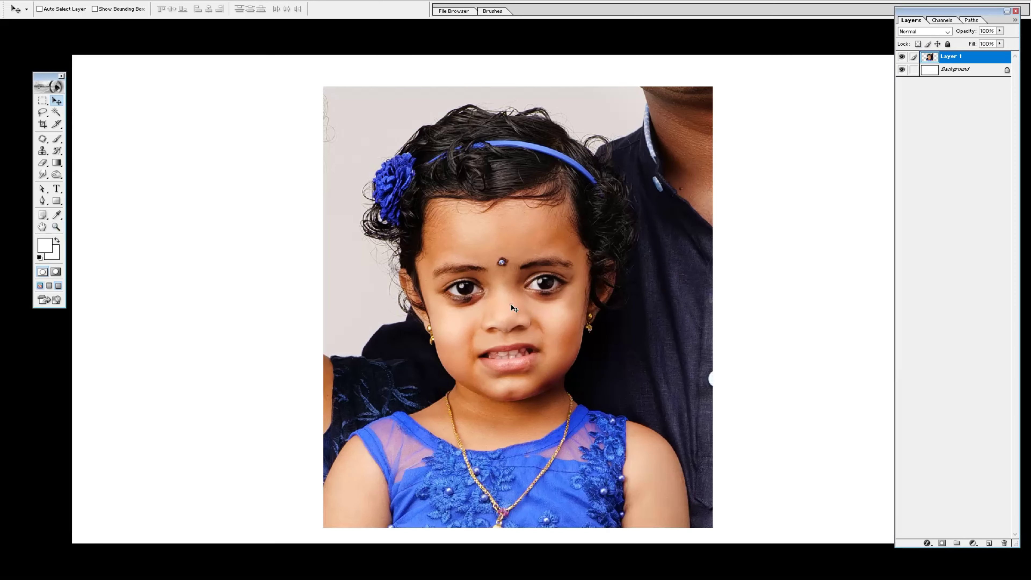
Add a new Layer 2 above Layer 1 and zoom in close on the girl's forehead and bindi
key("z")
key("ctrl+shift+alt+n")
left_click(334, 175)
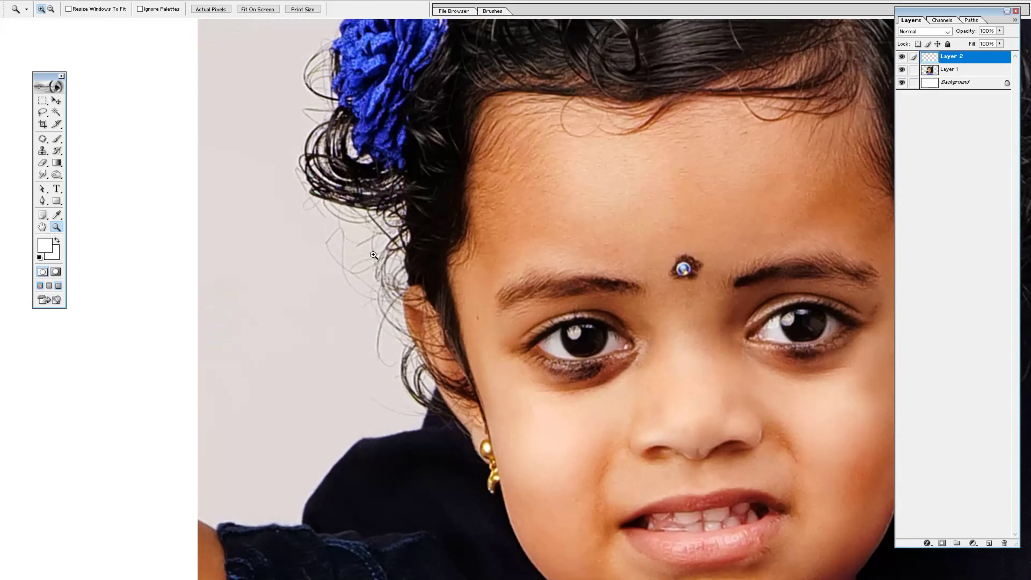
left_click(642, 185)
left_click(43, 202)
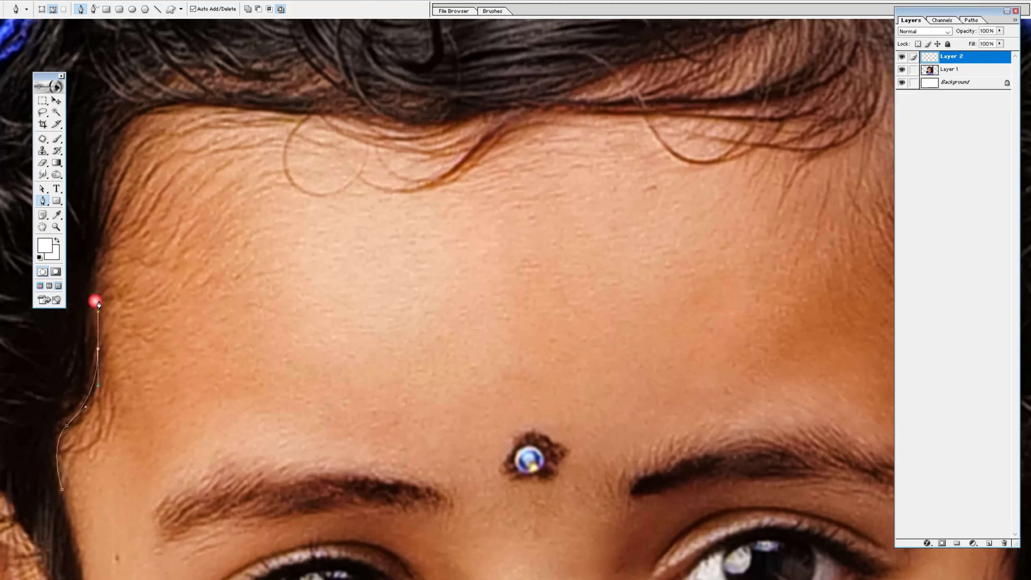
Trace curved pen anchors from the left hairline across the top of the forehead
key("ctrl+minus")
left_click_drag(334, 207, 372, 195)
left_click(441, 204)
left_click(546, 194)
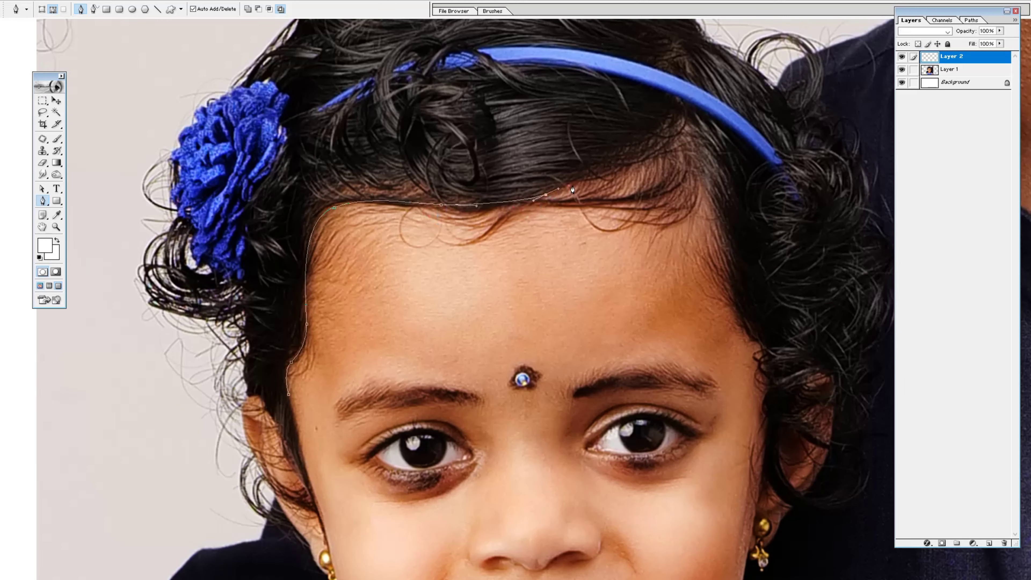
scroll(569, 195, "up", 1)
left_click_drag(664, 159, 687, 133)
Continue the path down the right hairline, behind the right ear, toward the jaw
left_click_drag(734, 324, 748, 344)
scroll(743, 325, "down", 7)
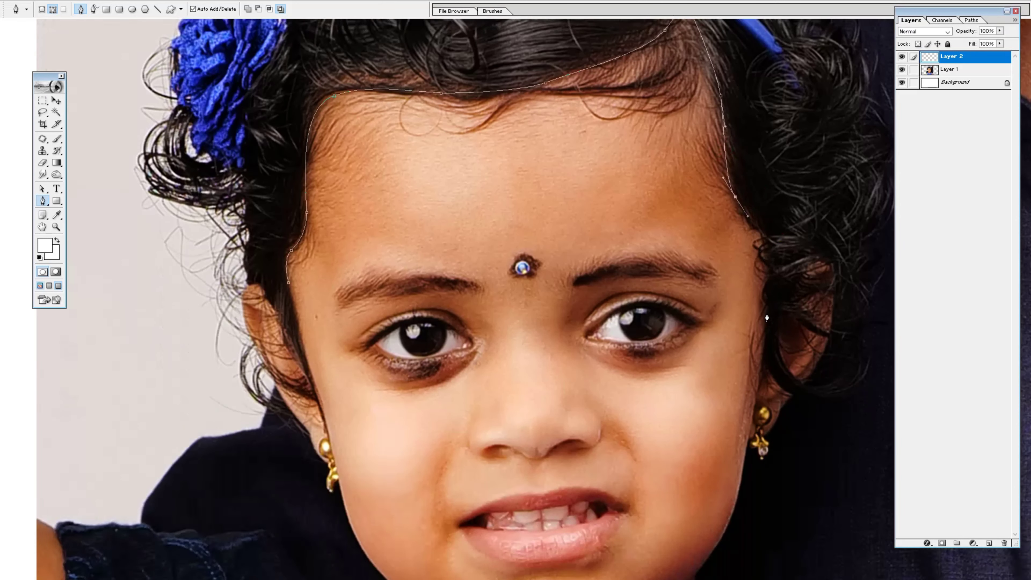
scroll(745, 328, "down", 8)
mouse_move(769, 108)
left_mouse_down()
mouse_move(768, 137)
mouse_move(685, 173)
left_mouse_up()
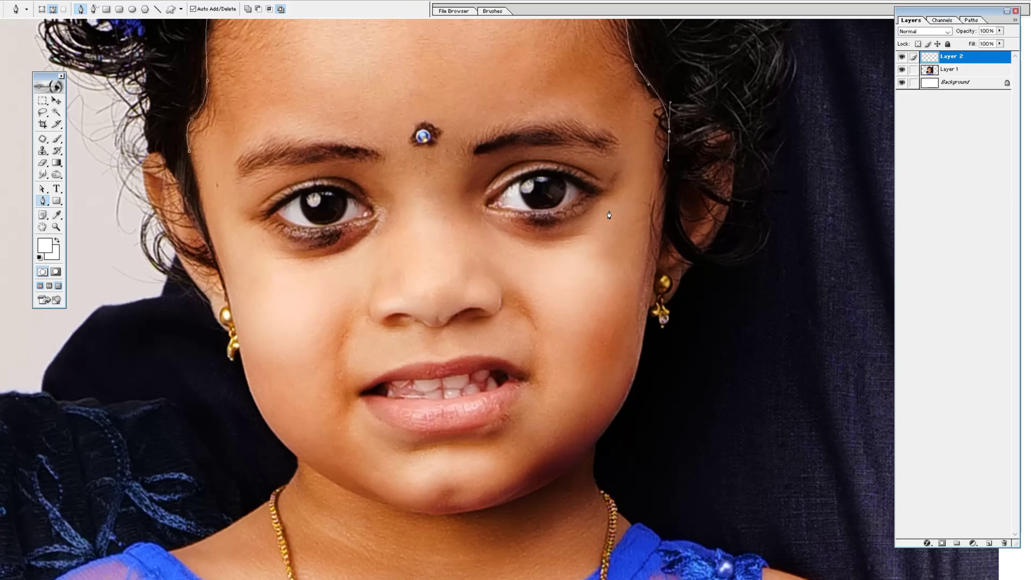
left_click(736, 182, "ctrl+space")
left_click_drag(544, 162, 541, 207)
left_click_drag(509, 275, 489, 308)
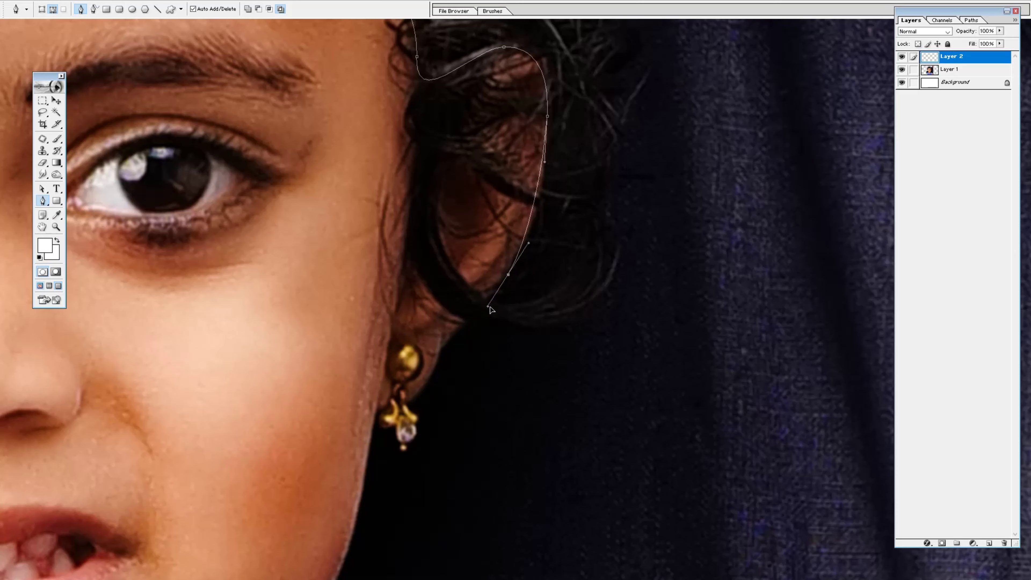
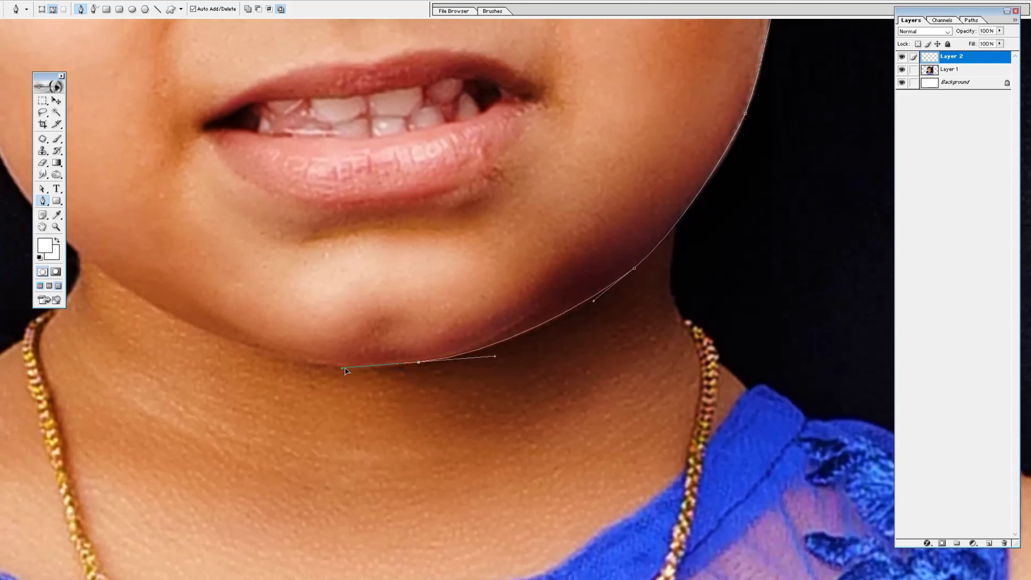
Pen-trace the face outline around the chin, jaw and ear up to the hairline
left_click_drag(243, 333, 425, 366)
left_click_drag(353, 343, 324, 324)
left_click_drag(289, 302, 370, 444)
mouse_move(285, 352)
left_mouse_down()
mouse_move(275, 332)
mouse_move(317, 433)
mouse_move(271, 339)
mouse_move(259, 224)
left_mouse_up()
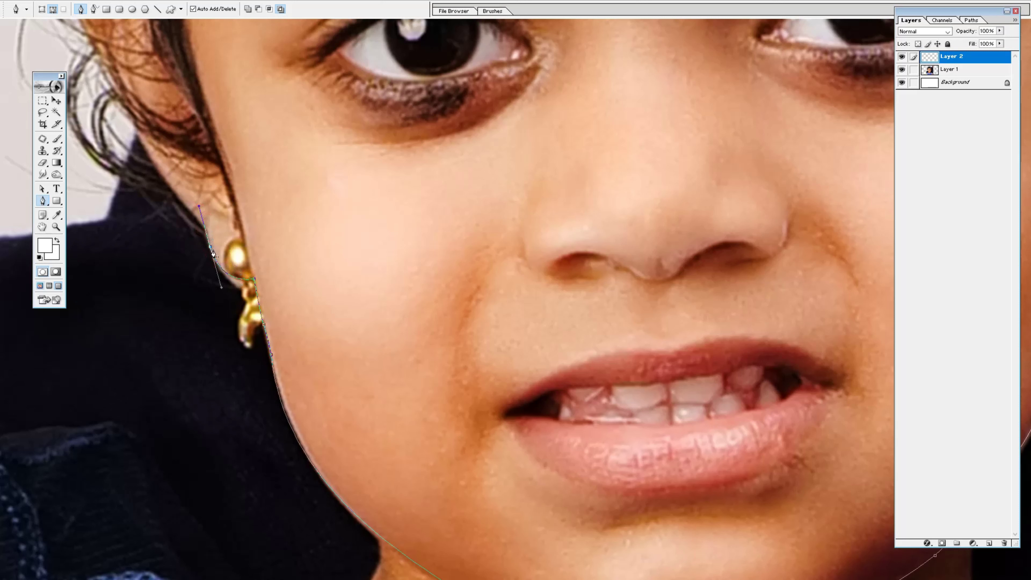
left_click_drag(213, 253, 299, 437)
left_click_drag(219, 303, 210, 268)
left_click_drag(159, 165, 153, 118)
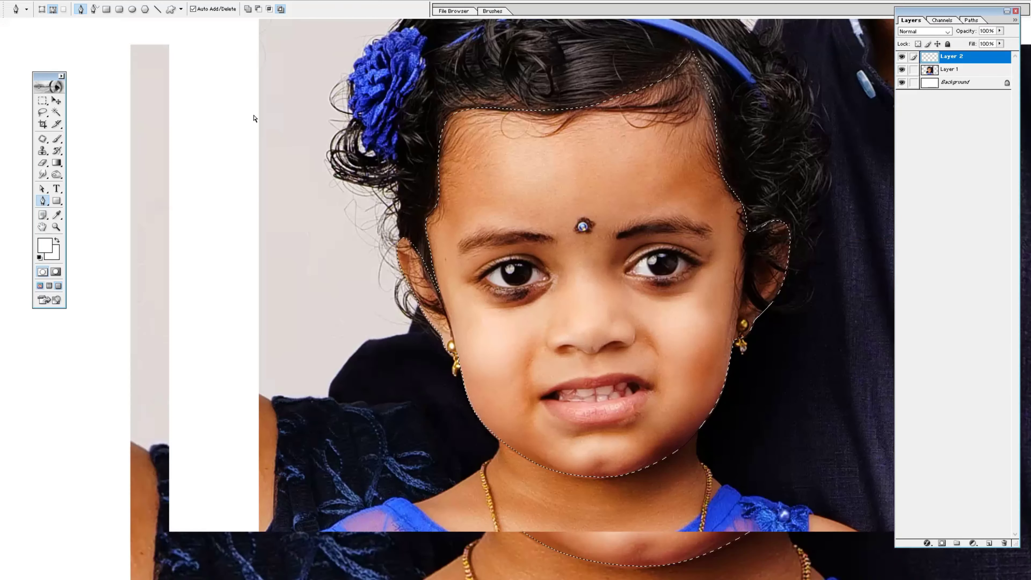
Turn the outline into a selection on a new layer and sample the peach skin tone from the cheek
key("ctrl+shift+n")
key("Return")
key("i")
left_click(584, 316)
left_click(44, 246)
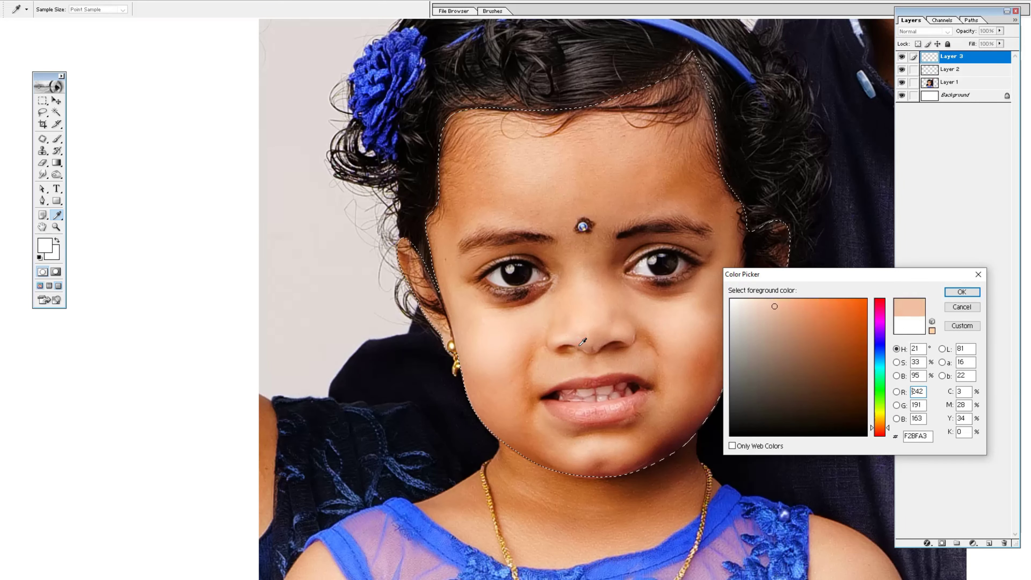
left_click(505, 324)
left_click(959, 291)
Fill the face selection with the sampled skin tone on a new layer, then deselect
key("p")
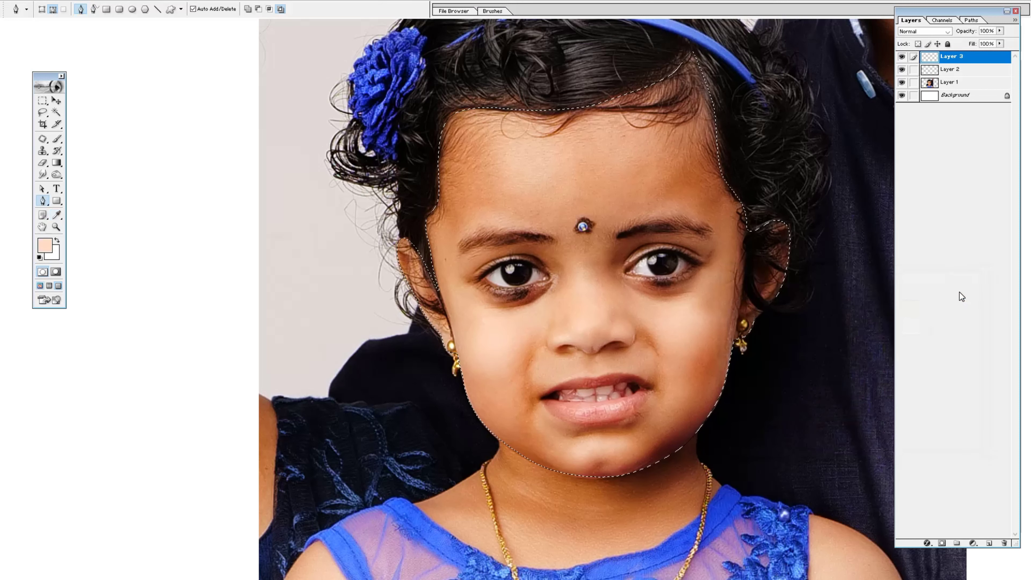
key("ctrl+shift+n")
key("Return")
key("alt+BackSpace")
key("ctrl+d")
Hide the flat face fill and zoom in on the left eyebrow
key("v")
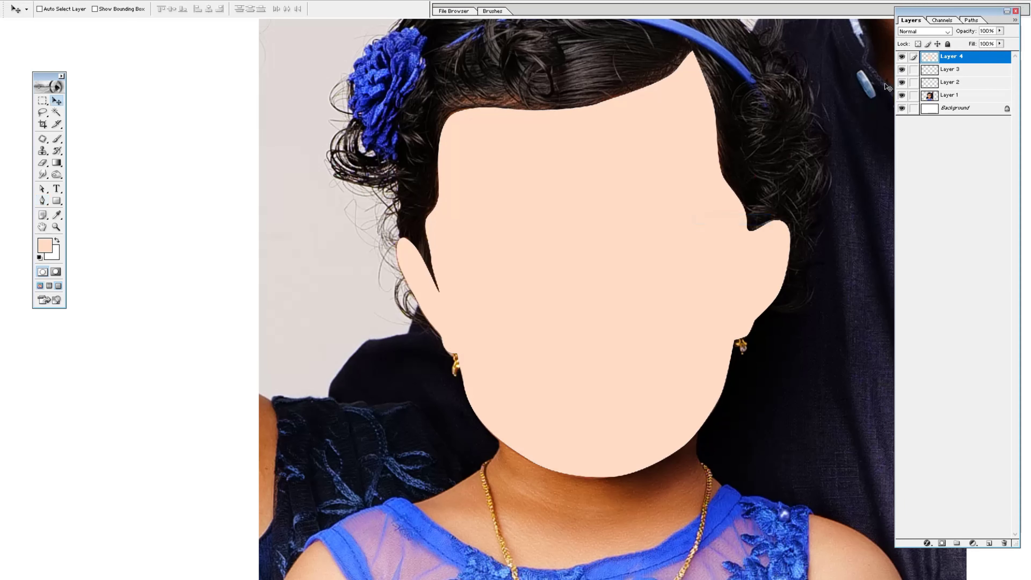
left_click(901, 56)
key("z")
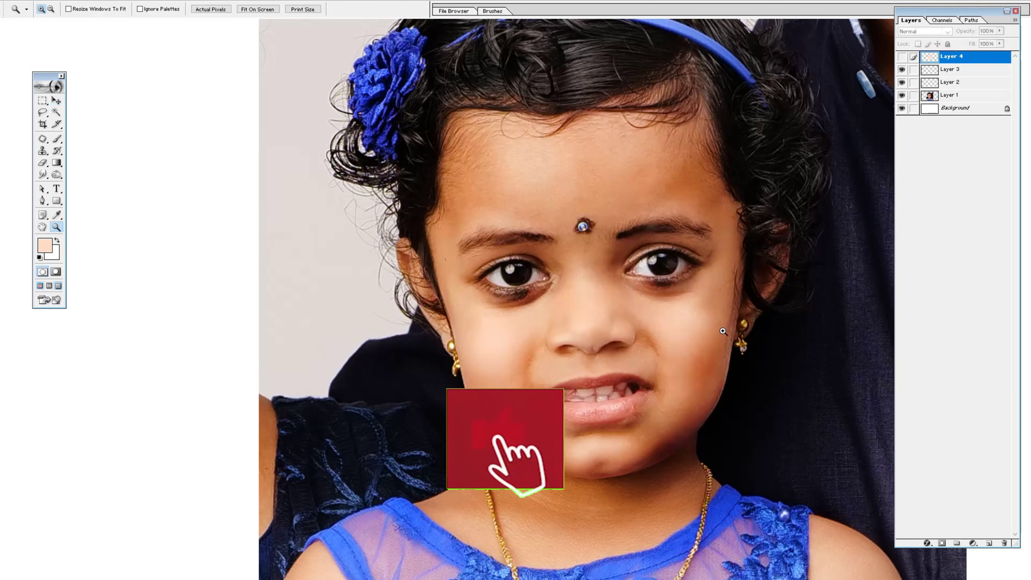
left_click(735, 235)
left_click(272, 226)
Pen-trace the left eyebrow on a new layer and fill it solid black
key("ctrl+shift+n")
key("Return")
key("p")
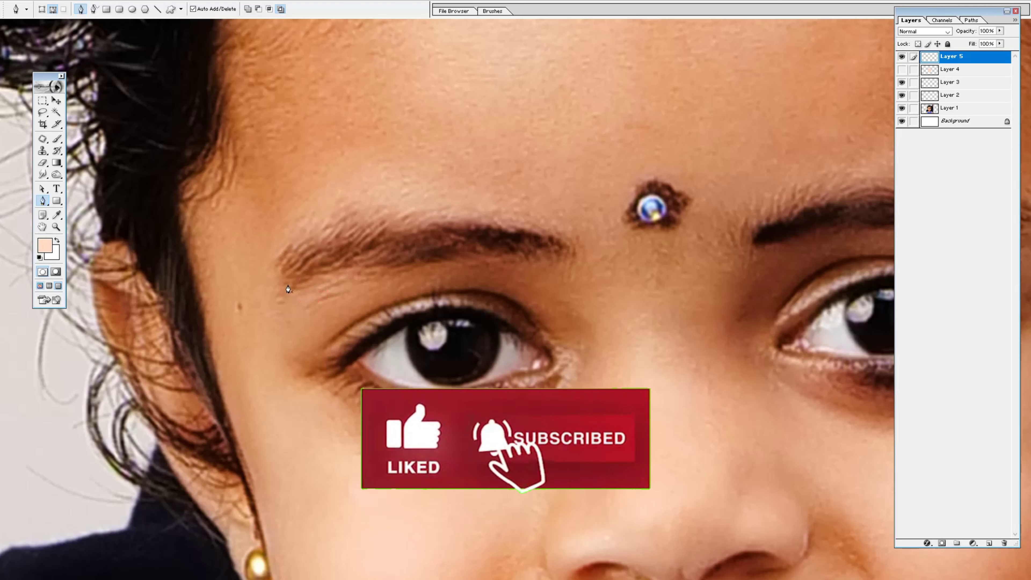
left_click(291, 287)
left_click_drag(372, 263, 376, 263)
left_click_drag(469, 258, 494, 257)
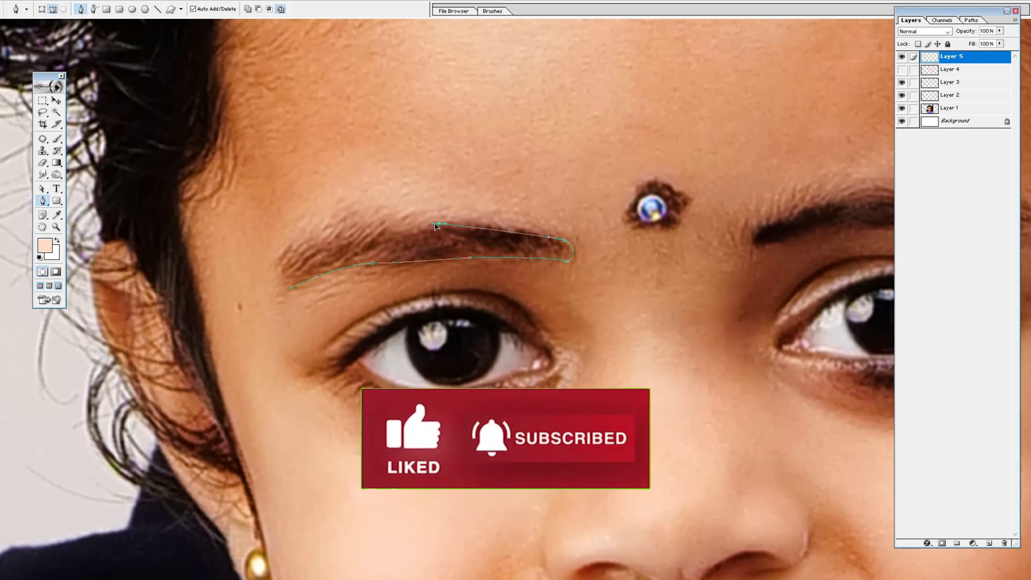
key("ctrl+minus")
key("ctrl+minus")
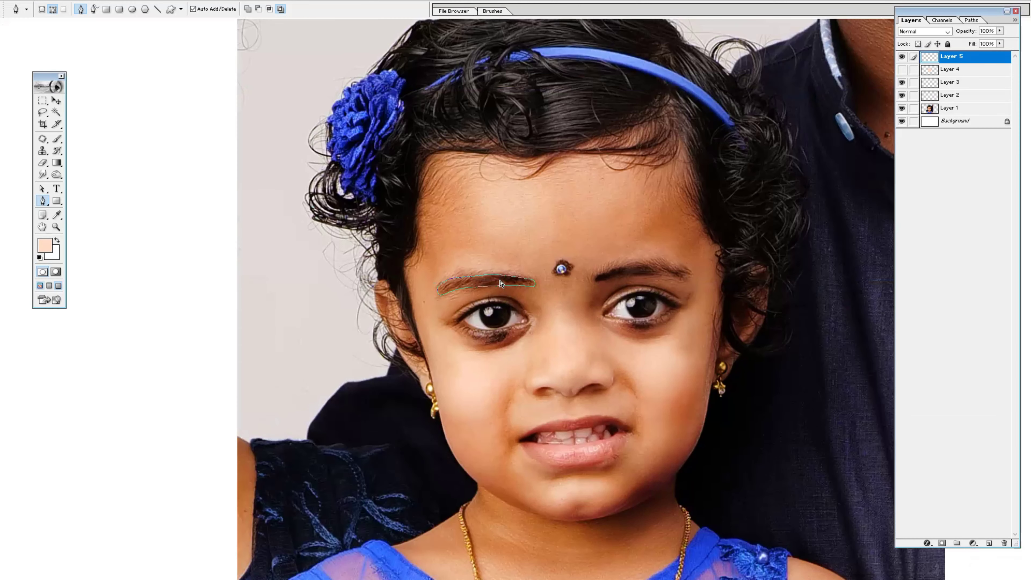
key("ctrl+shift+alt+n")
key("Return")
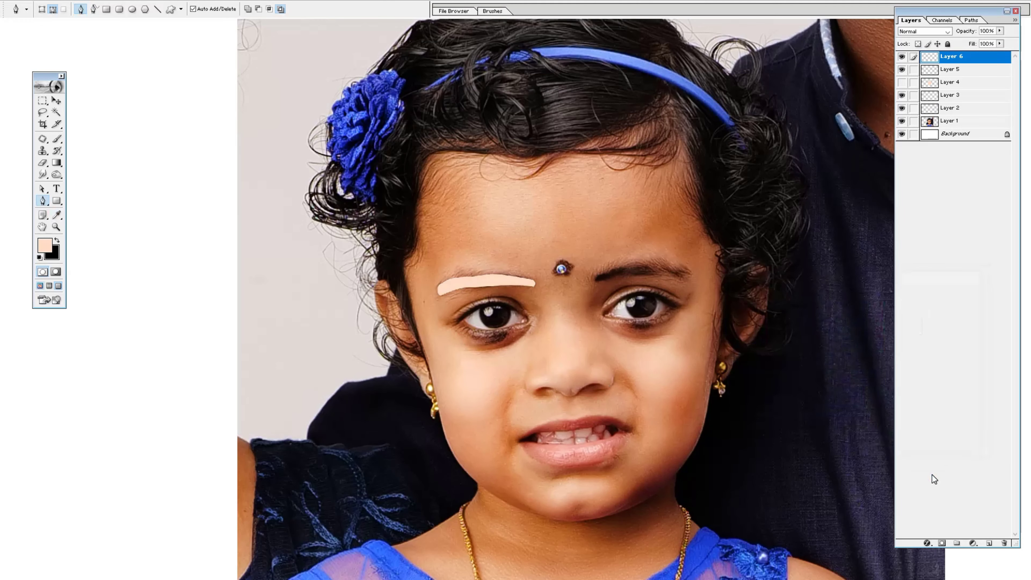
key("ctrl+BackSpace")
Close the right eyebrow outline and fill it black, briefly checking the face fill
left_click(608, 305, "ctrl")
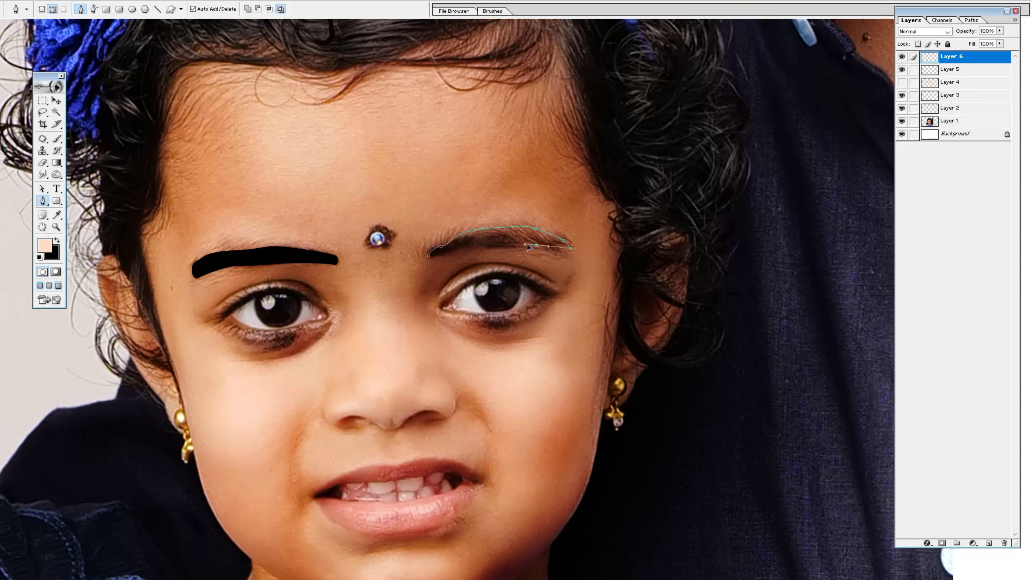
left_click(429, 255)
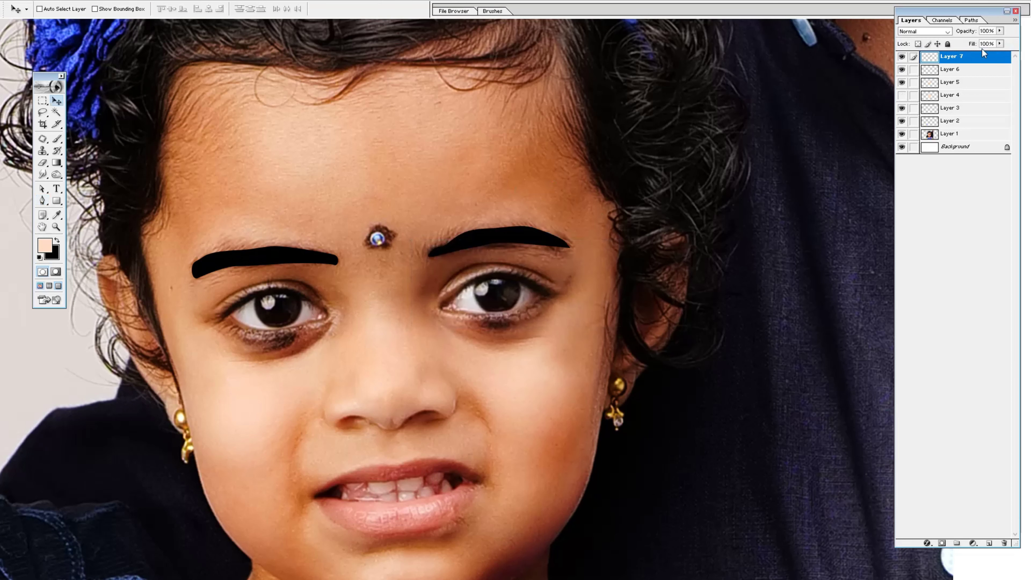
left_click(901, 95)
scroll(487, 211, "down", 3)
Zoom in on the eyes and add an empty layer for the eye
key("z")
left_click(325, 266)
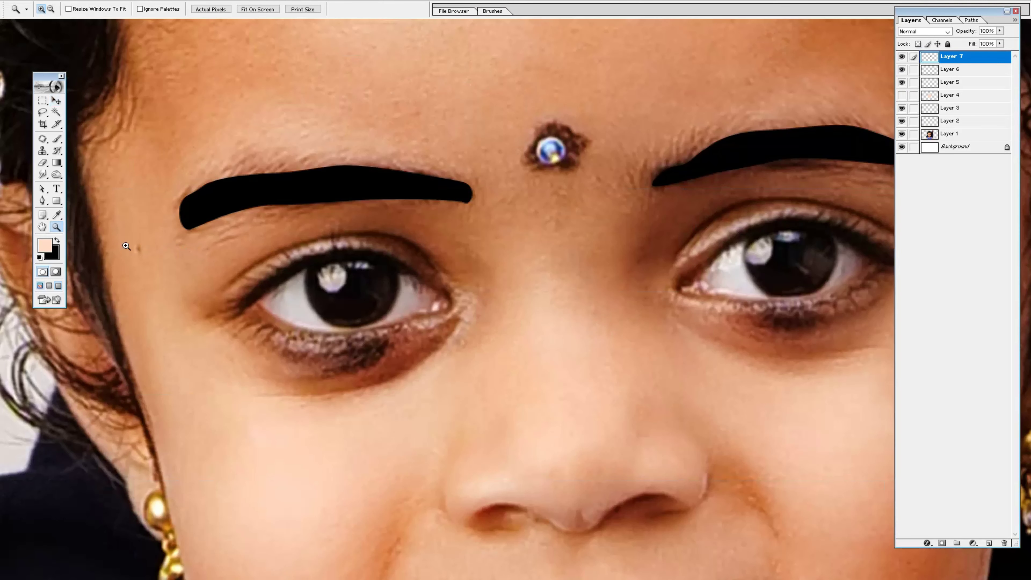
scroll(483, 272, "down", 1)
left_click(988, 544)
Pen-trace the left eye along the upper and lower lids and close the outline
key("p")
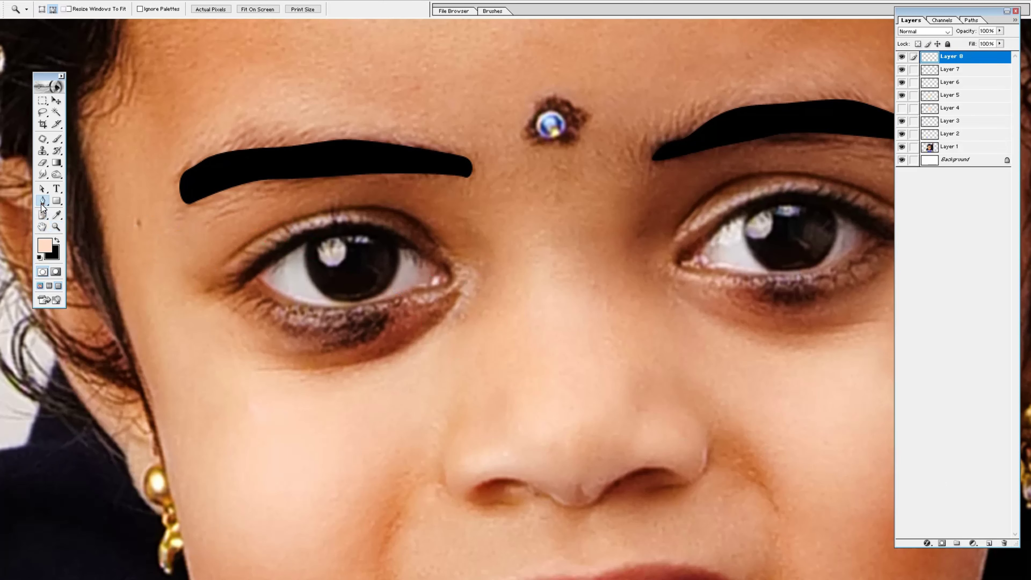
key("ctrl+plus")
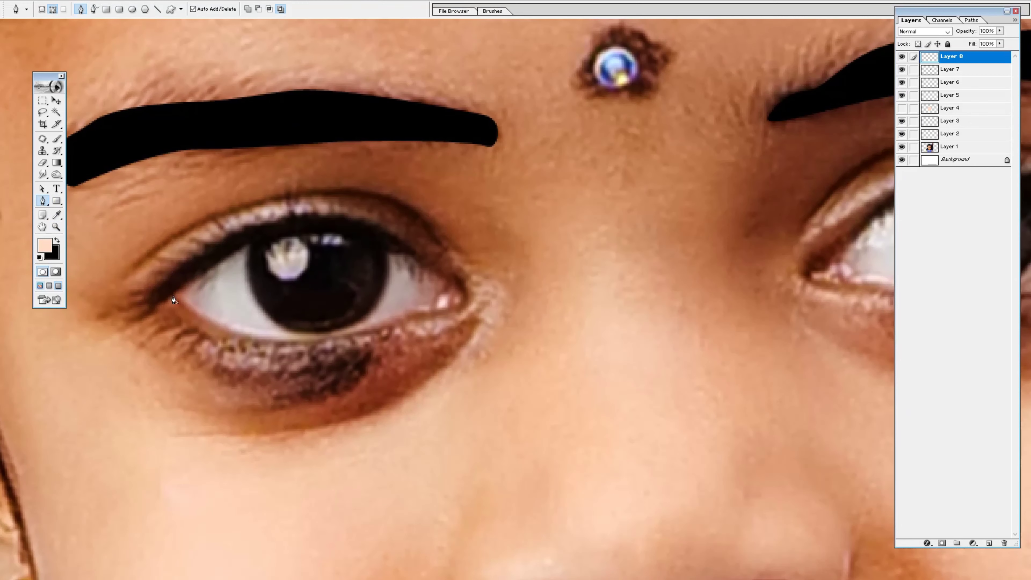
left_click_drag(415, 258, 534, 342)
left_click_drag(450, 281, 460, 285)
left_click_drag(455, 306, 446, 307)
left_click(172, 295)
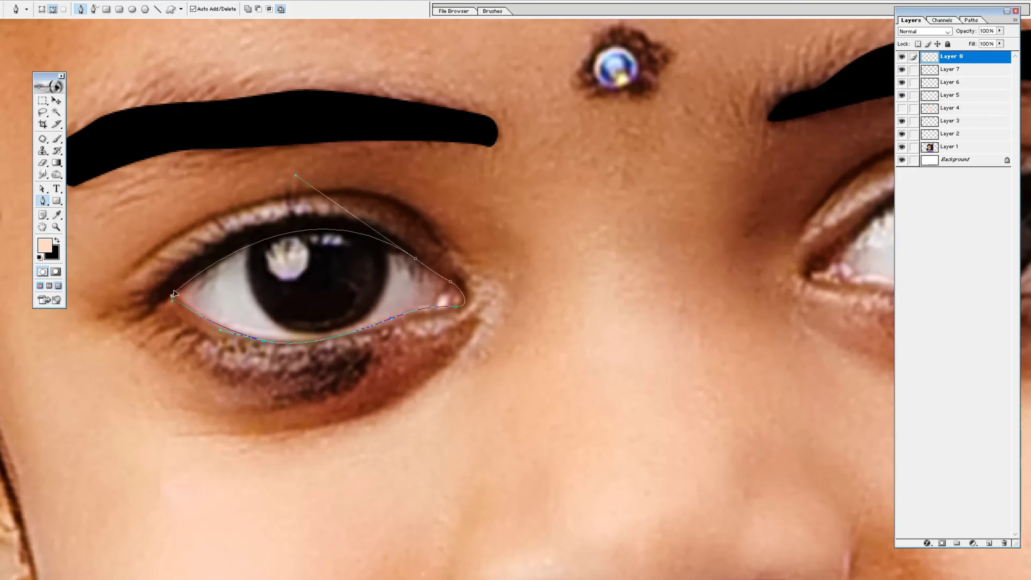
Fill the eye outline with white on a new layer
key("ctrl+Return")
key("ctrl+shift+n")
key("Return")
left_click(45, 246)
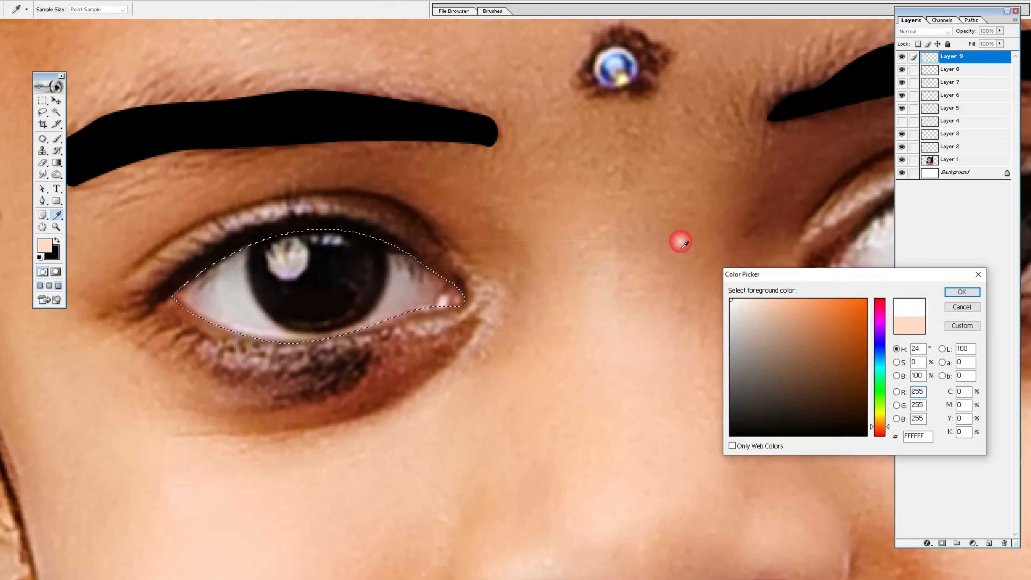
key("Return")
key("alt+BackSpace")
key("ctrl+d")
Hide the eye white and fill an elliptical iris selection with black on a new layer
key("v")
left_click(902, 57)
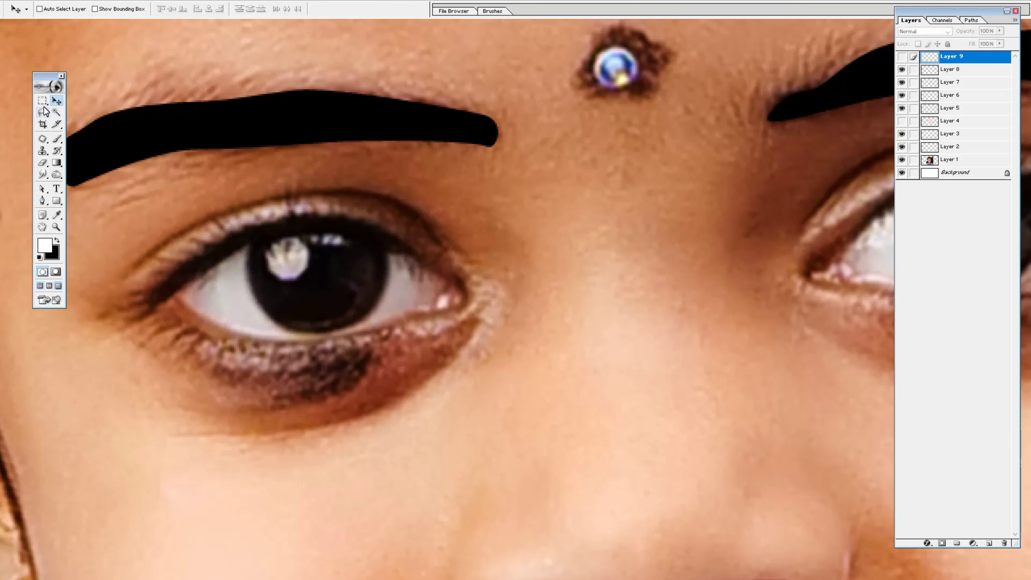
key("shift+m")
key("ctrl+shift+n")
key("Return")
key("ctrl+BackSpace")
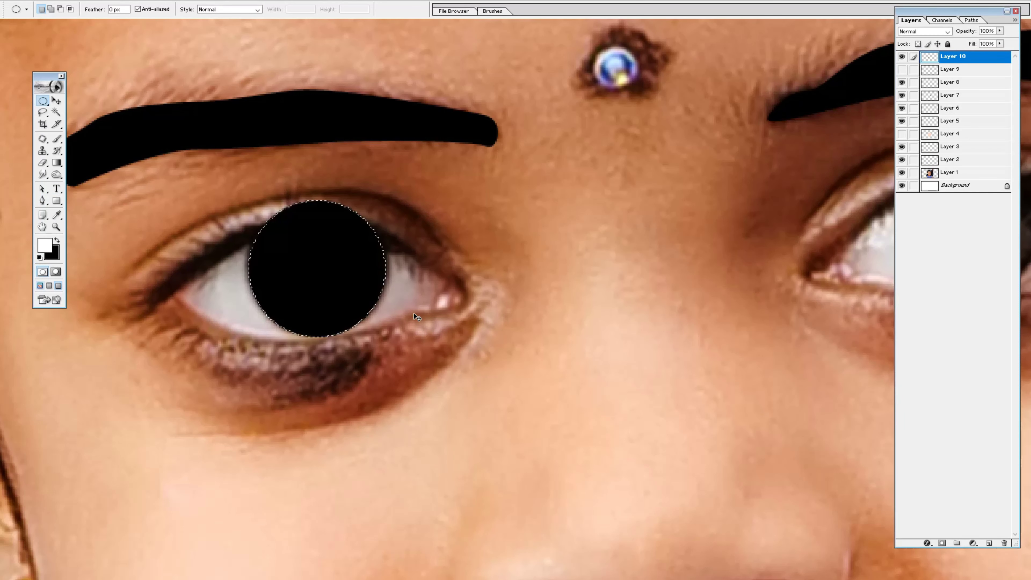
key("ctrl+d")
key("v")
Show the eye white, clip the iris to it, then zoom in on the right eye
left_click(902, 69)
right_click(343, 280)
left_click(342, 280)
key("ctrl+minus")
key("ctrl+minus")
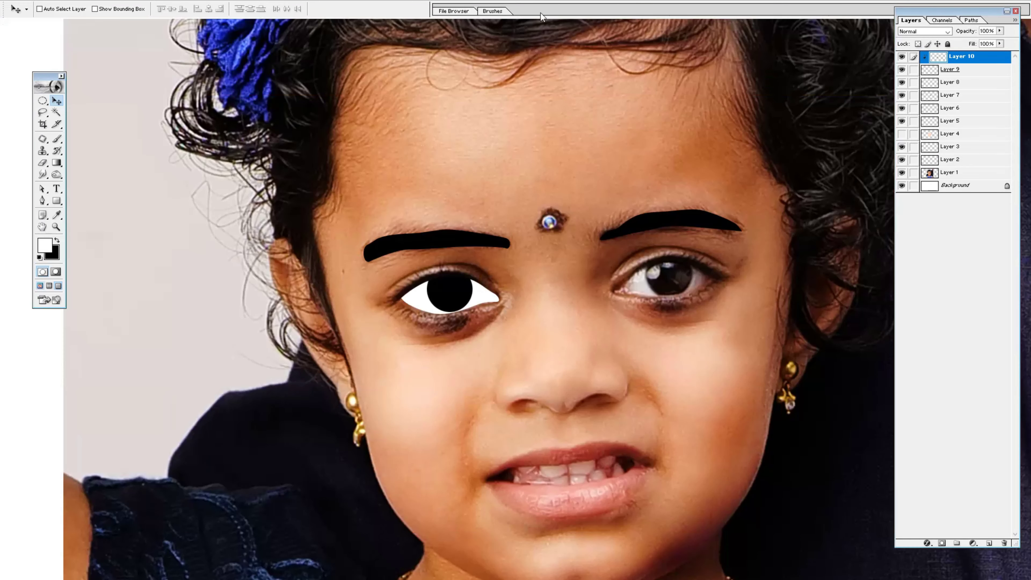
left_click(902, 134)
key("z")
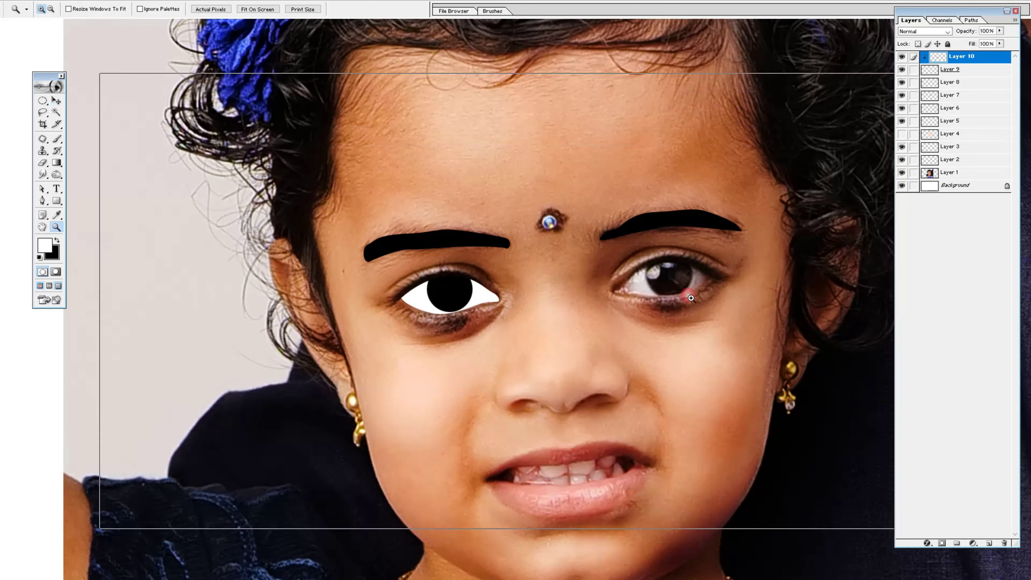
left_click(622, 301)
Trace the right eye shape and fill it white on a new layer
key("p")
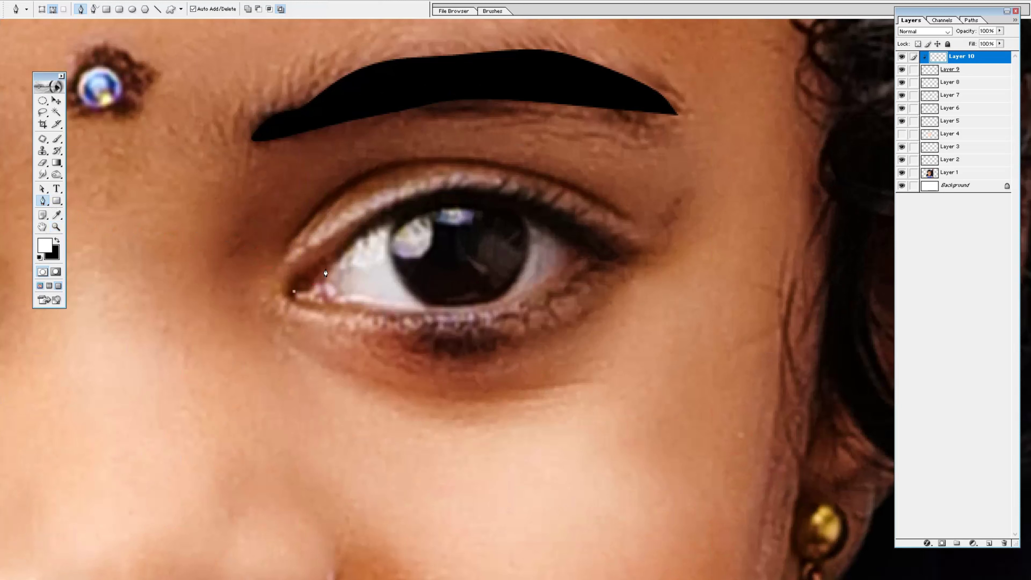
mouse_move(475, 202)
left_mouse_down()
mouse_move(562, 214)
mouse_move(581, 248)
left_mouse_up()
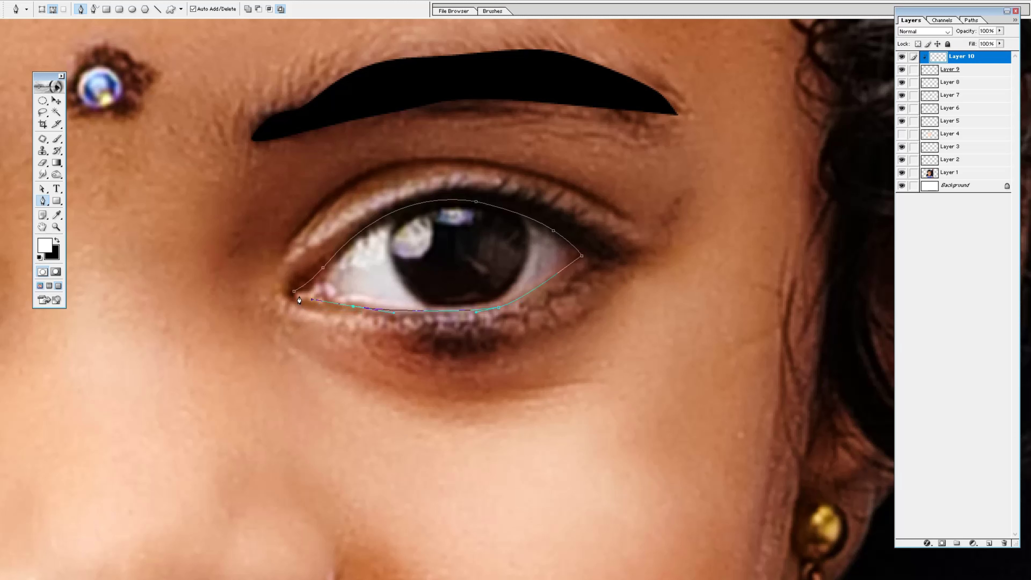
left_click(352, 281)
key("ctrl+shift+alt+n")
key("alt+BackSpace")
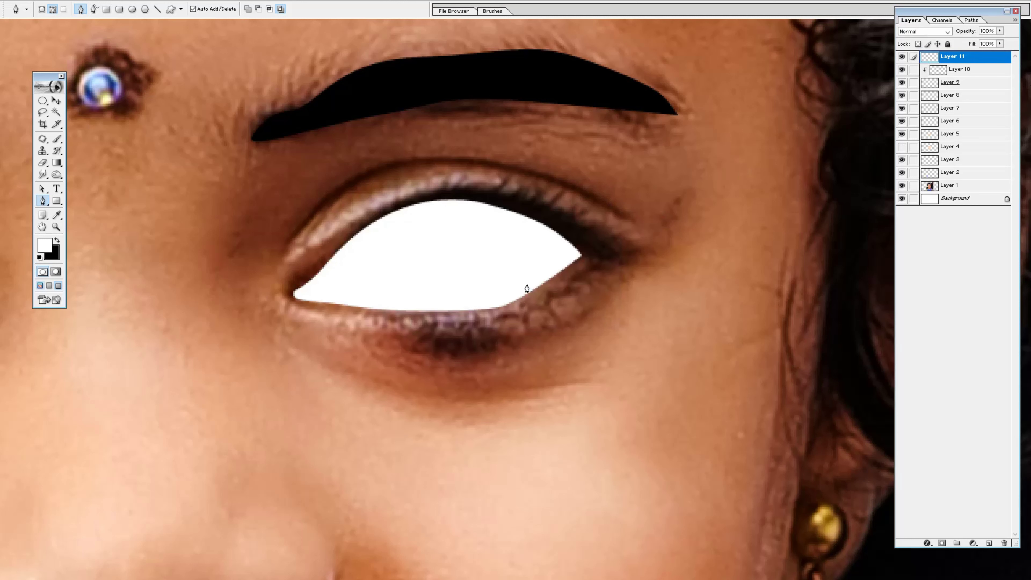
left_click(901, 57)
Fill a round black iris on a new layer and clip it to the white eye
key("m")
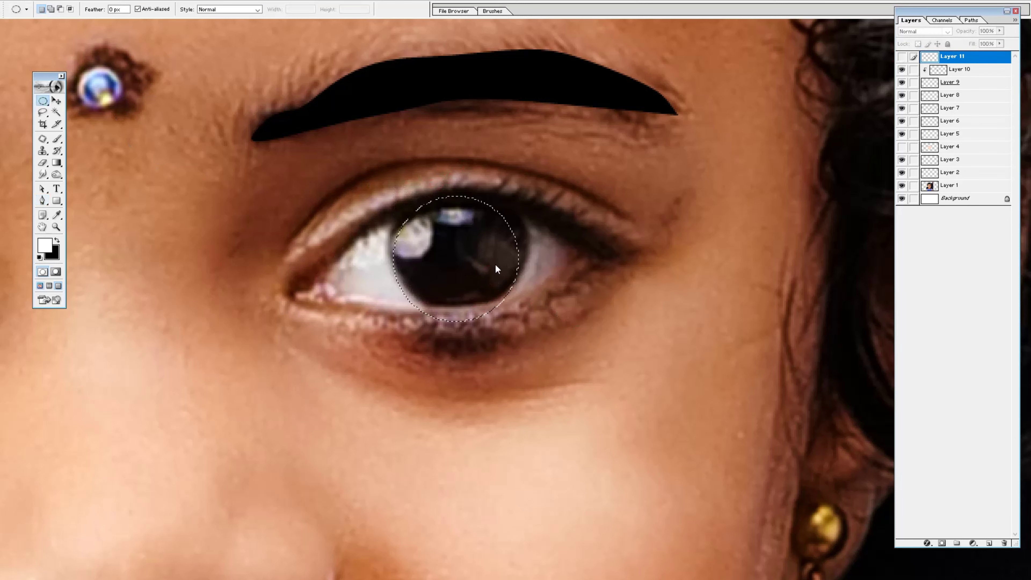
left_click_drag(408, 203, 526, 317)
key("ctrl+shift+n")
key("Return")
key("ctrl+BackSpace")
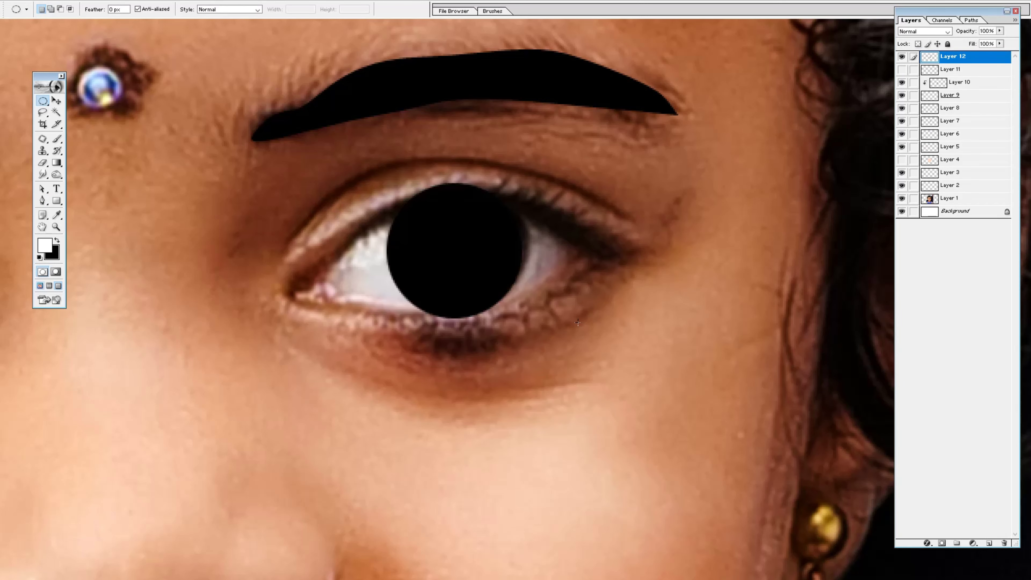
key("v")
left_click(902, 69)
key("ctrl+g")
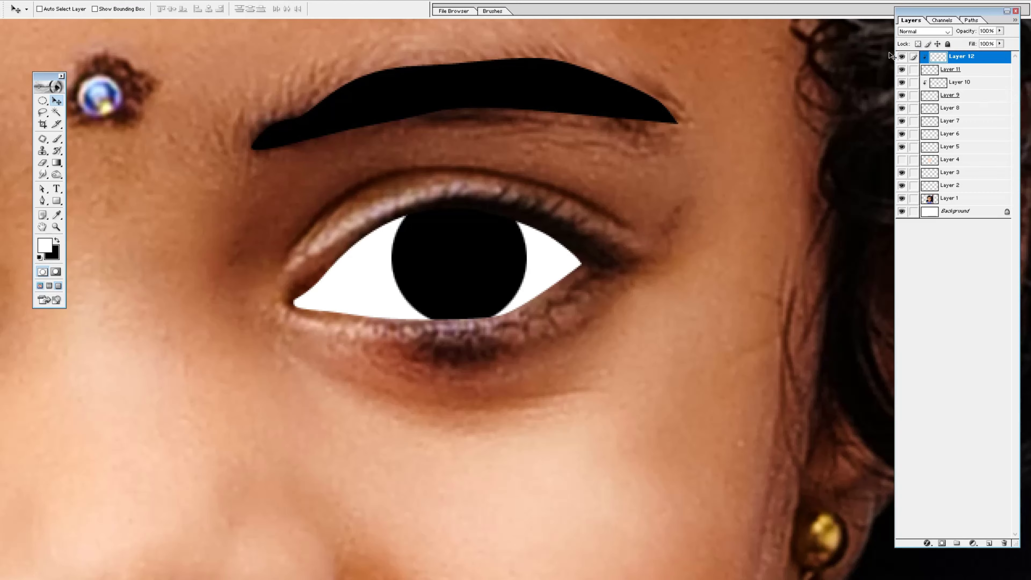
Trace a closed almond-shaped Pen path around the right eye and show the face layer
key("ctrl+0")
key("z")
left_click(488, 295)
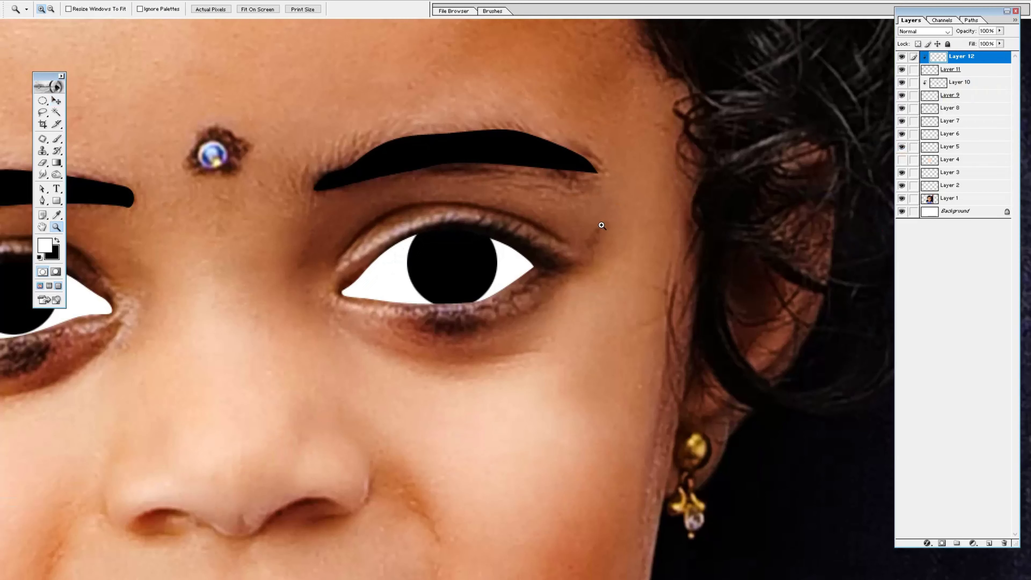
left_click(601, 225)
key("v")
left_click(43, 201)
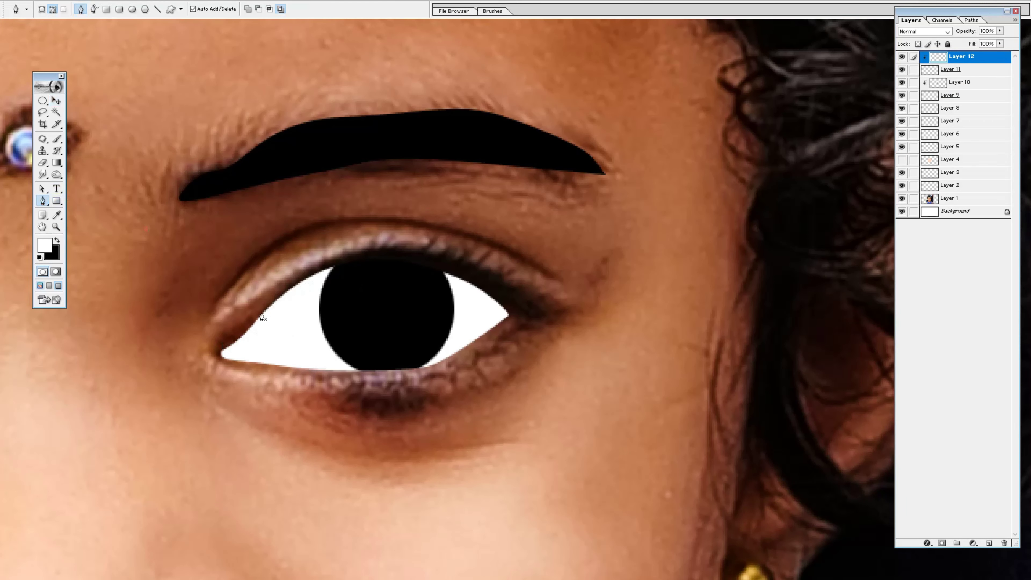
left_click(463, 262)
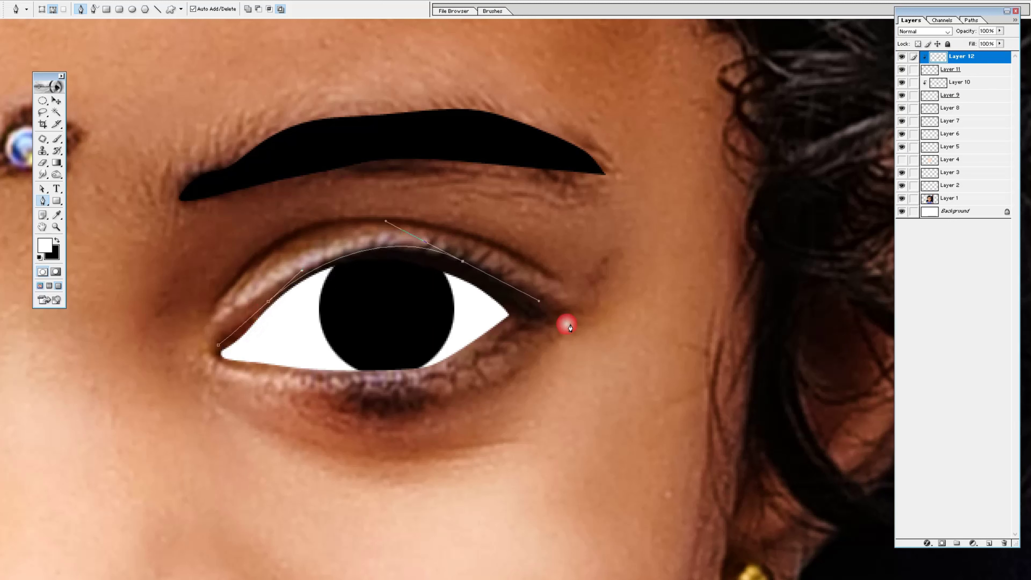
left_click(559, 313)
left_click_drag(470, 350, 441, 362)
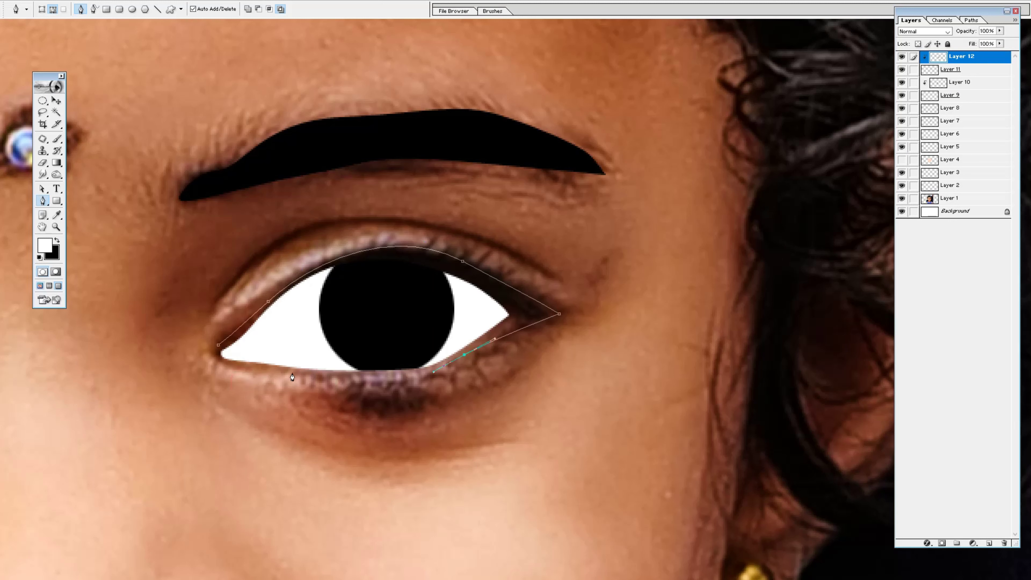
left_click_drag(288, 372, 195, 359)
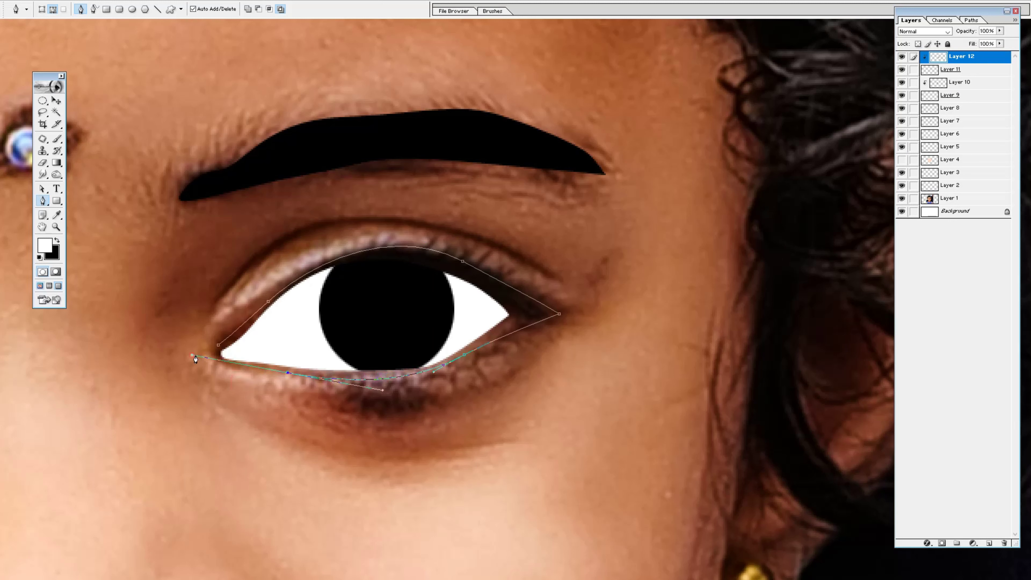
left_click(222, 351)
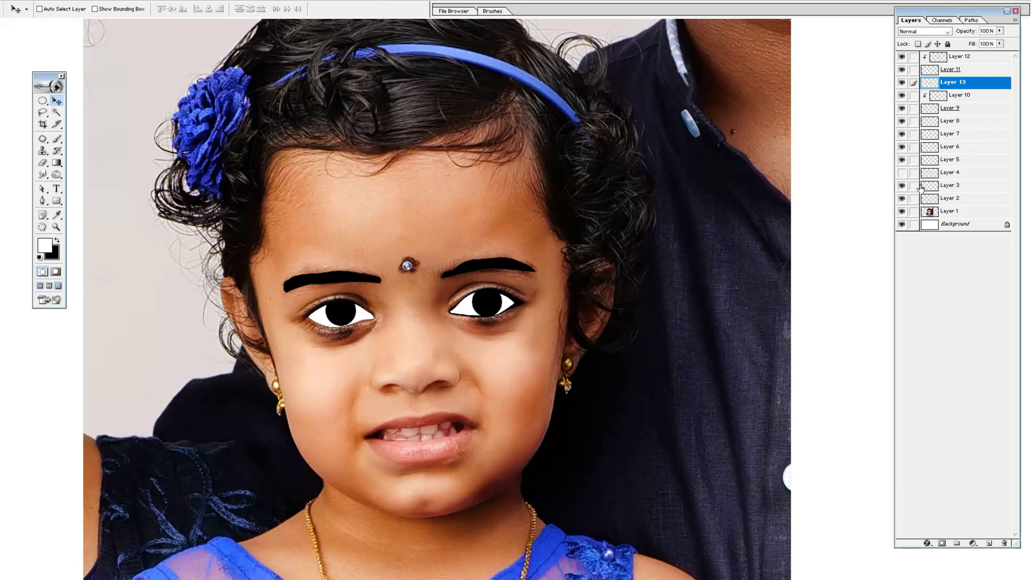
left_click(902, 172)
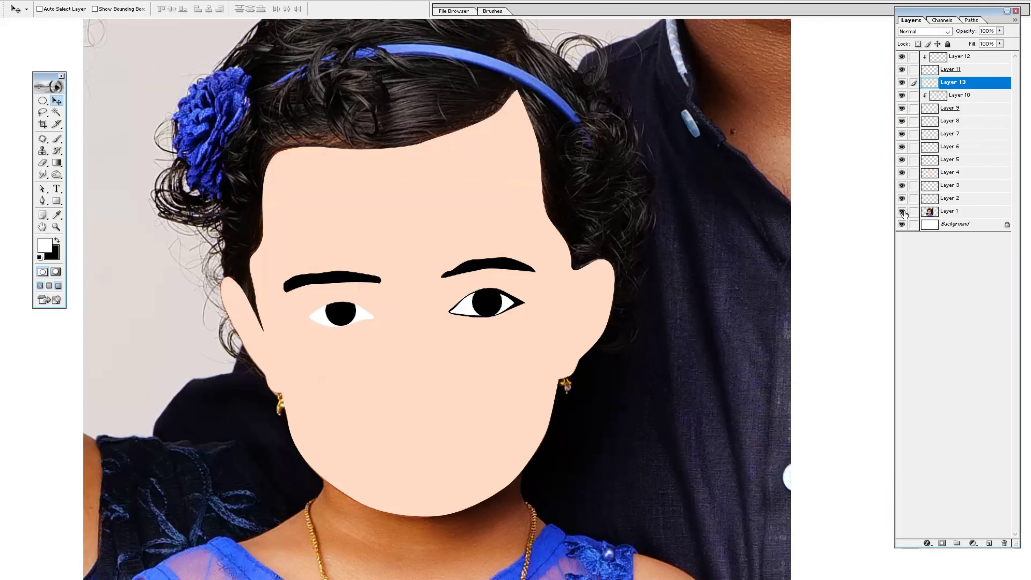
Hide the face layer and Pen-trace a closed almond path around the left eye
left_click(902, 172)
key("z")
left_click(281, 341)
left_click(363, 333)
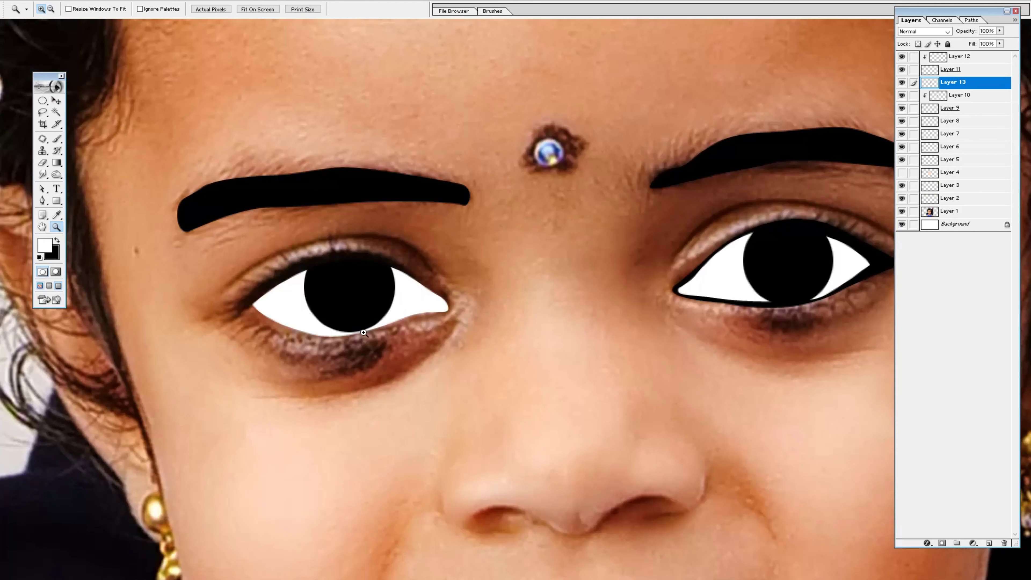
key("p")
left_click_drag(492, 176, 579, 184)
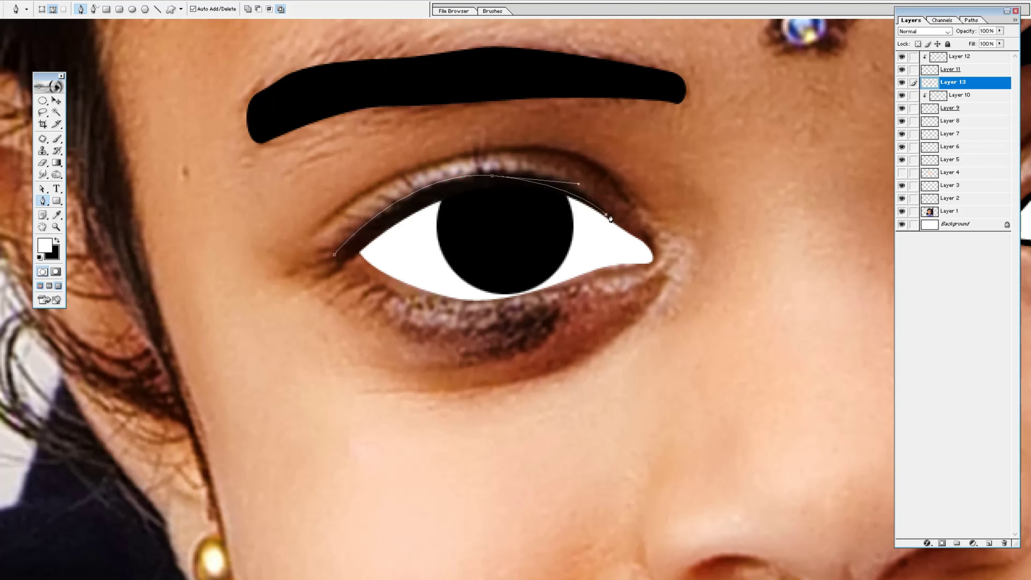
left_click_drag(493, 176, 493, 171)
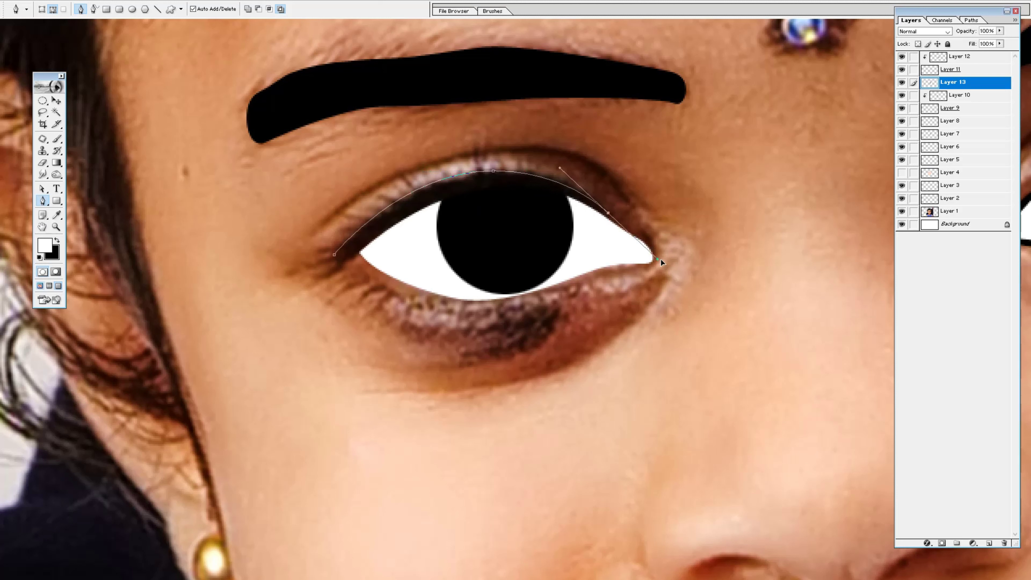
left_click_drag(608, 212, 613, 219)
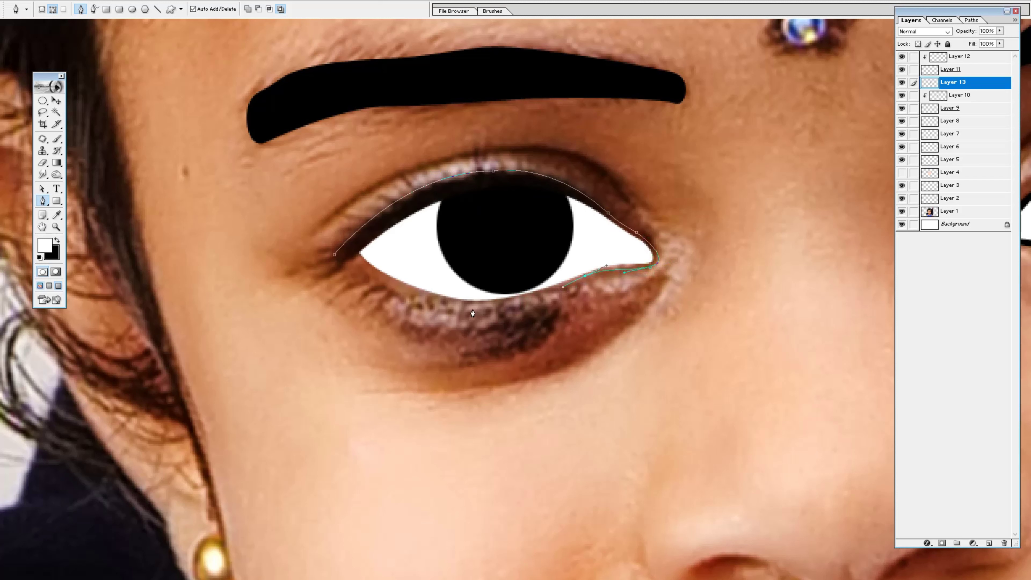
left_click_drag(469, 308, 419, 298)
left_click(363, 271)
left_click(333, 256)
Fill the left eye path solid black on a new layer and hide the path
key("ctrl+shift+alt+n")
key("ctrl+Return")
key("ctrl+BackSpace")
key("ctrl+d")
key("ctrl+bracketleft")
key("ctrl+bracketleft")
key("ctrl+bracketleft")
Check the whole image and add an empty layer for the eyelid crease
key("v")
key("ctrl+0")
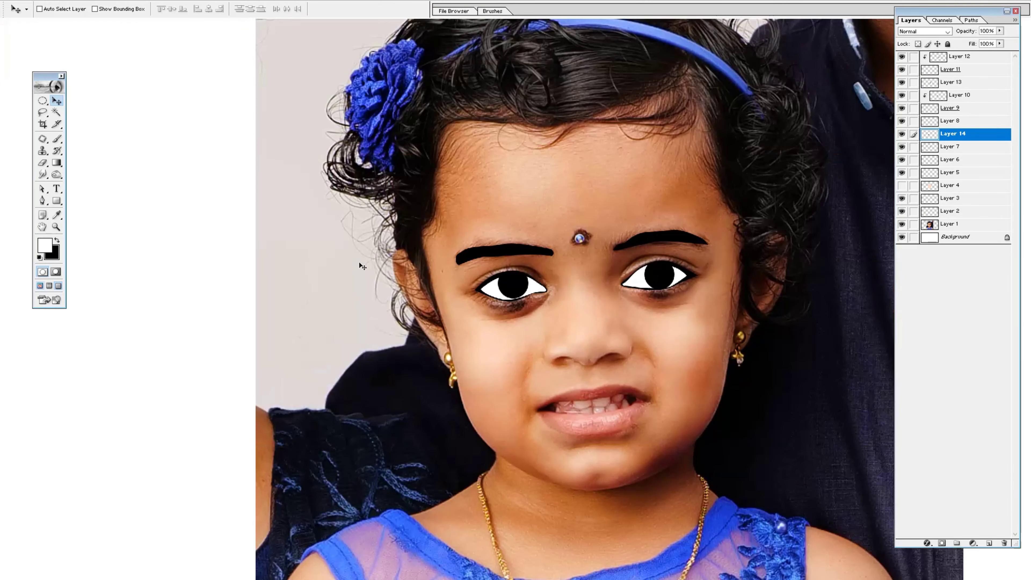
key("z")
left_click(704, 407)
key("ctrl+0")
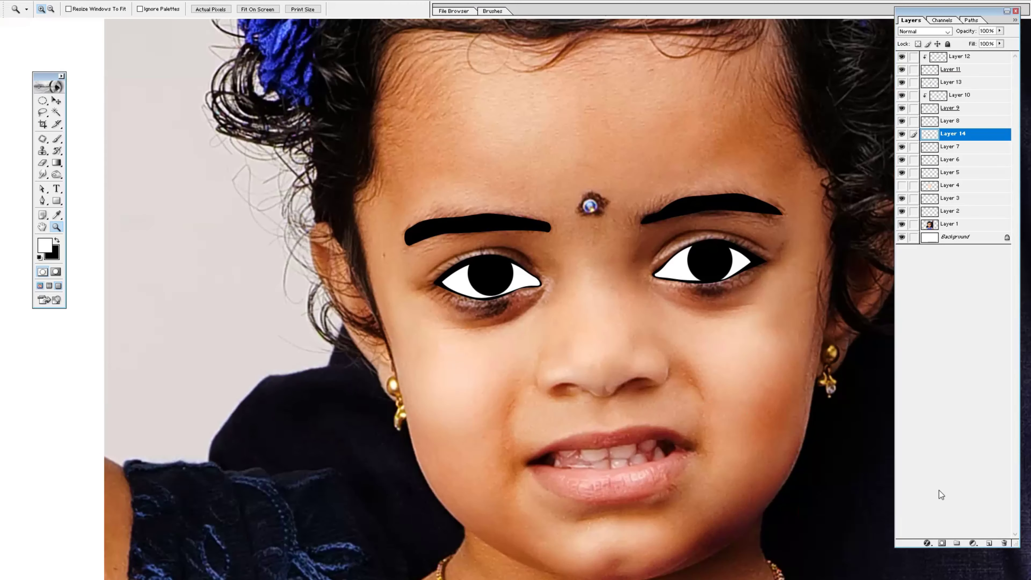
left_click(989, 543)
Draw a thin black crease line above the left eye on a new layer, then delete the path
left_click(616, 299)
key("p")
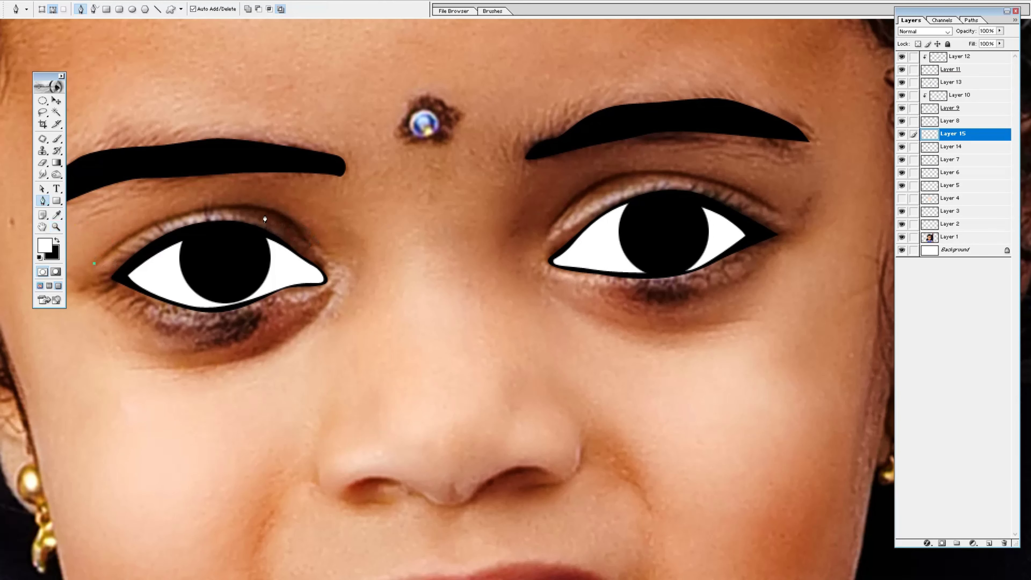
left_click_drag(244, 206, 276, 206)
left_click_drag(307, 244, 320, 281)
key("x")
key("b")
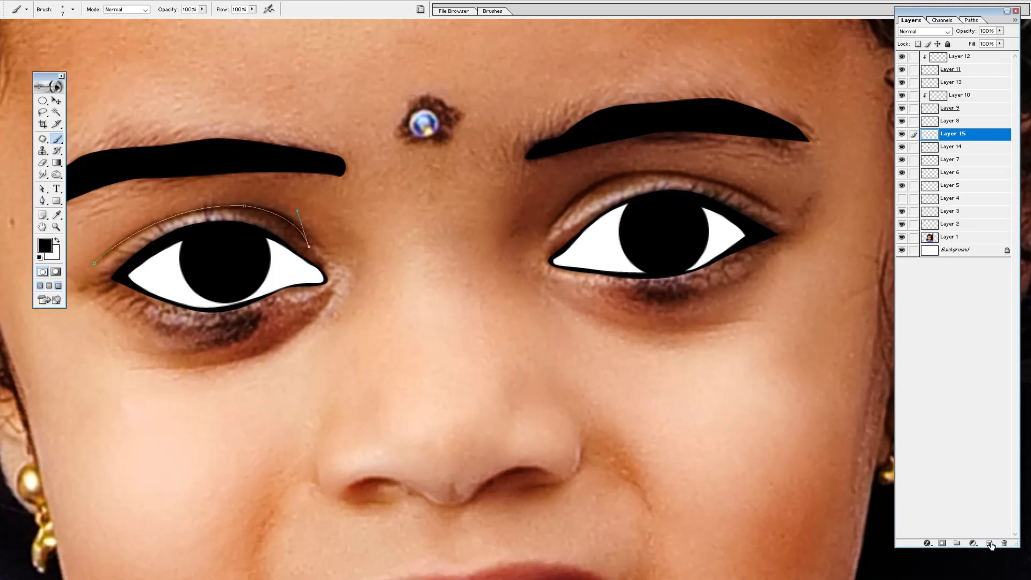
left_click(989, 542)
right_click(605, 346)
left_click(625, 414)
left_click(568, 279)
right_click(271, 244)
left_click(304, 260)
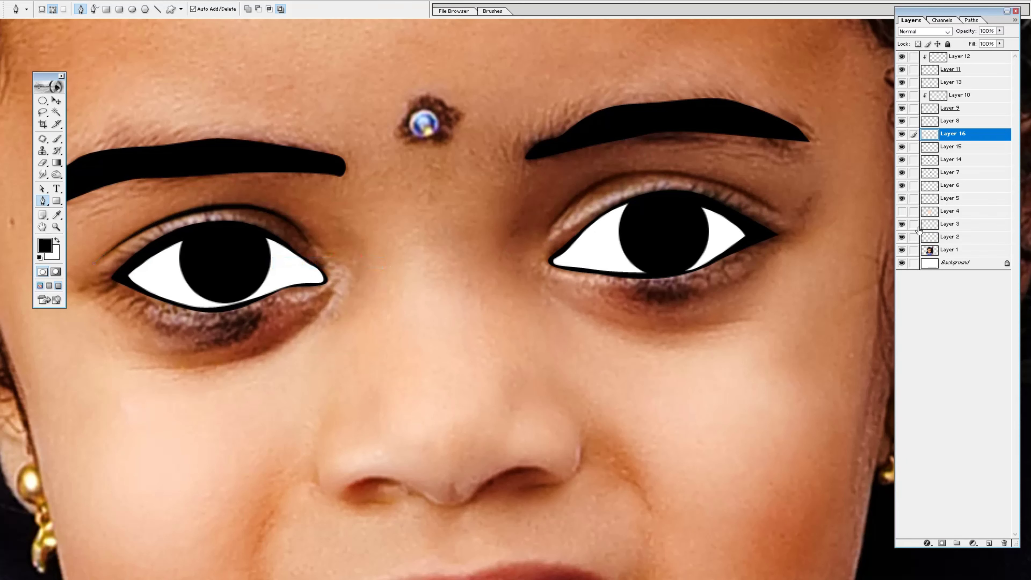
left_click(902, 211)
Add a matching black crease line over the right eyelid on its own layer
left_click_drag(675, 171, 750, 188)
left_click(782, 213)
left_click(989, 543)
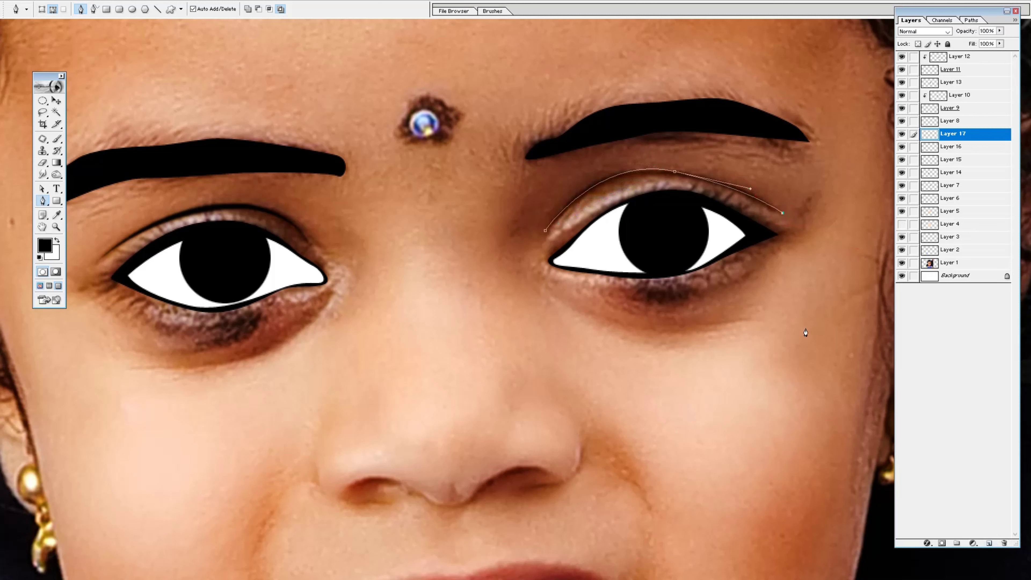
right_click(804, 329)
left_click(822, 396)
left_click(569, 283)
right_click(615, 200)
left_click(631, 214)
left_click(901, 224)
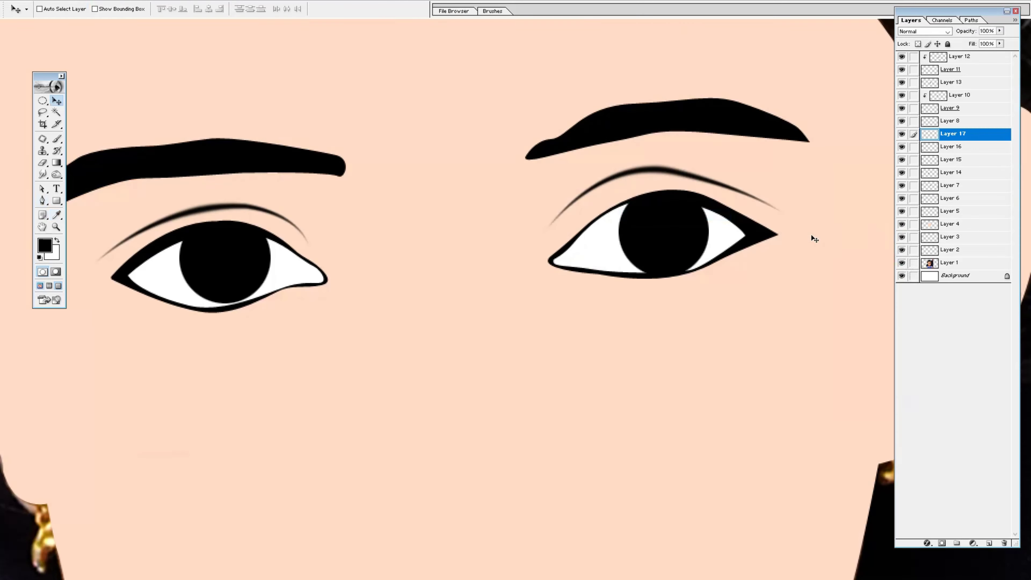
Zoom out and back in on the face to review both creases, toggling the skin layer
key("ctrl+0")
key("v")
key("z")
left_click(496, 341)
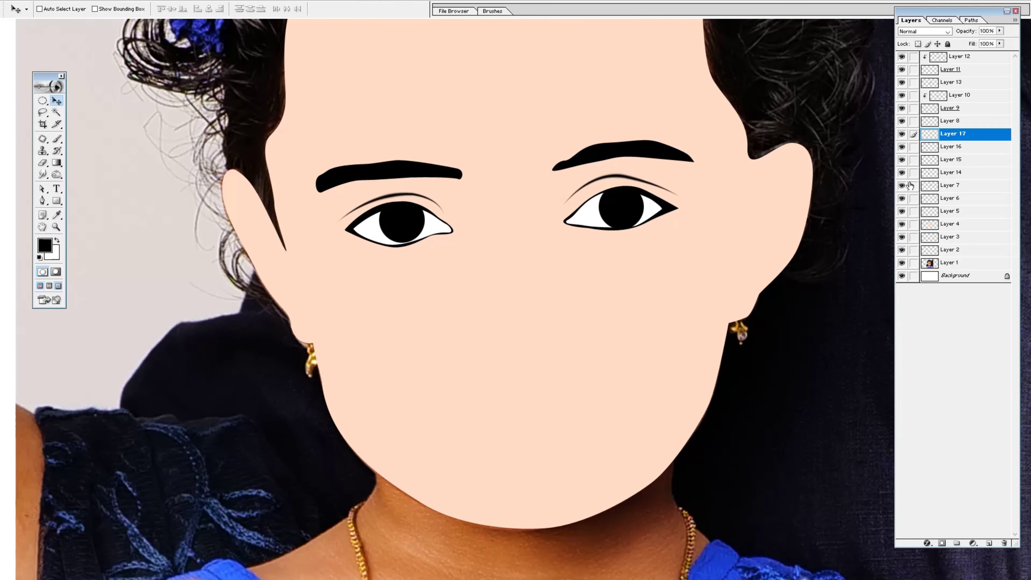
left_click(902, 224)
Select the bindi with an oval on Layer 1 and copy it onto its own layer
left_click(500, 156)
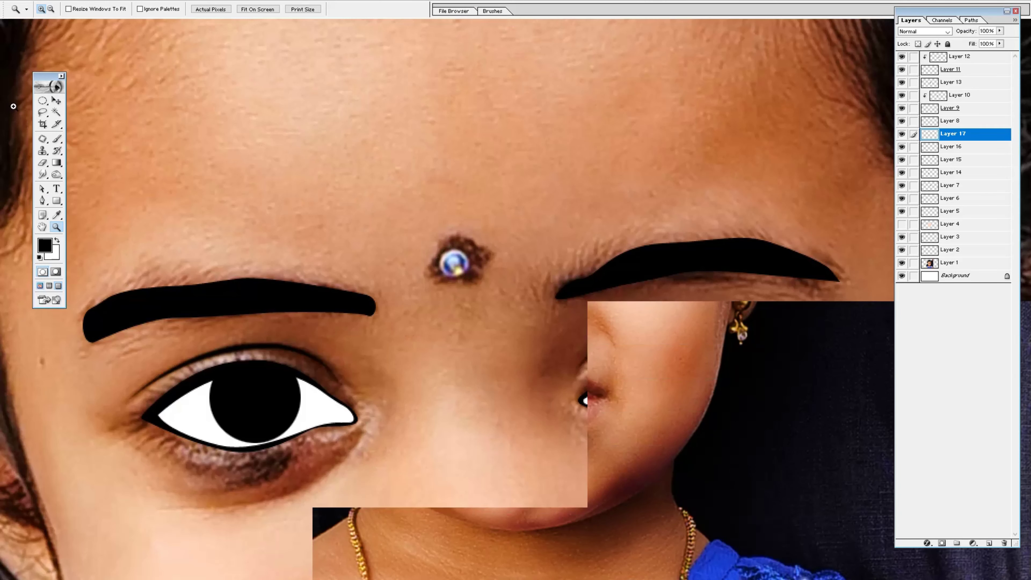
key("m")
left_click_drag(468, 280, 470, 282)
key("ctrl+j")
left_click(502, 212)
right_click(500, 266, "ctrl")
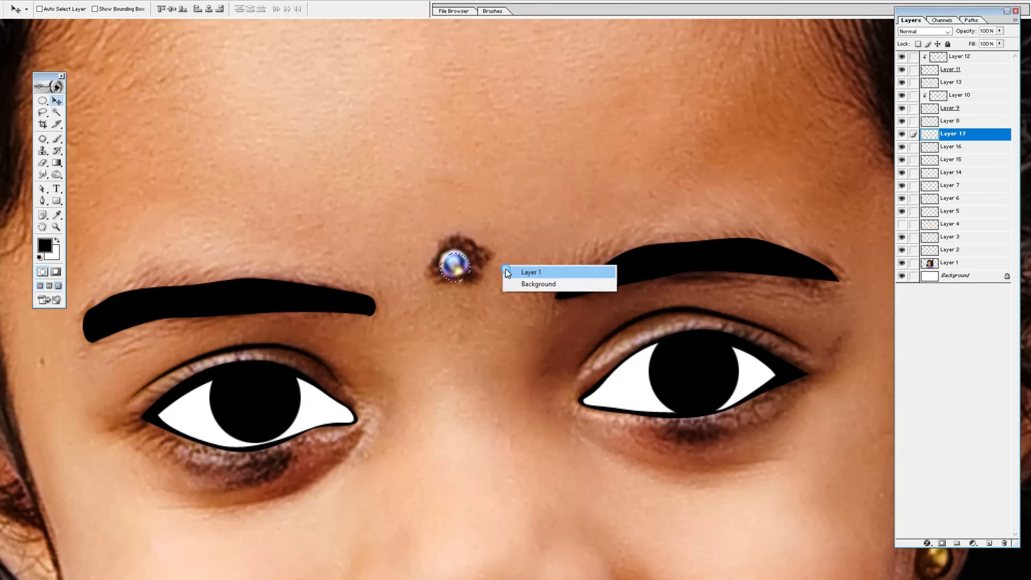
left_click(516, 271)
key("ctrl+j")
key("ctrl+bracketleft")
Move the skin-colour face layer below the bindi copy so the bindi shows on top
left_click(902, 262)
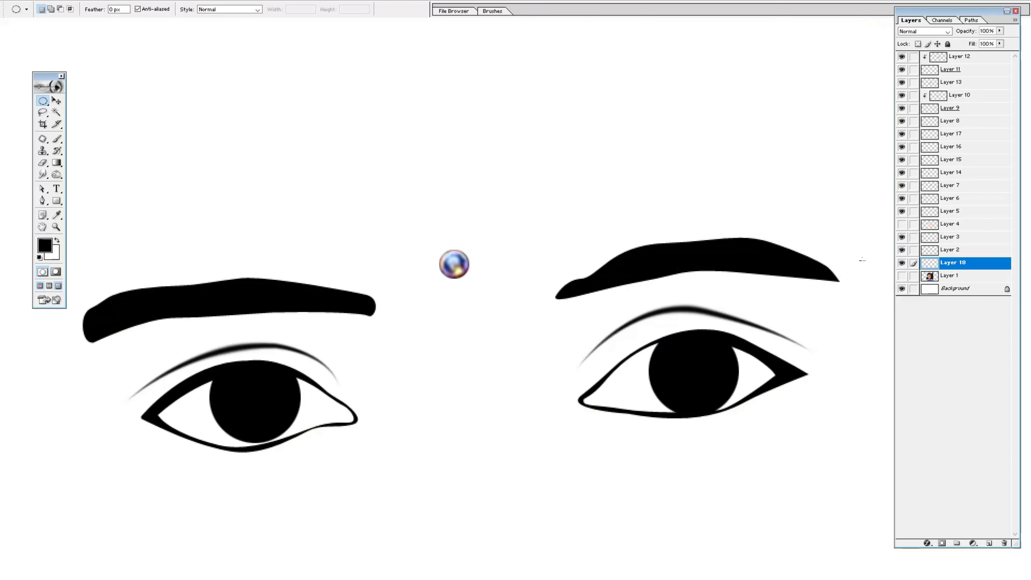
left_click(902, 223)
key("ctrl+alt+p")
left_click(686, 168)
left_click(950, 223)
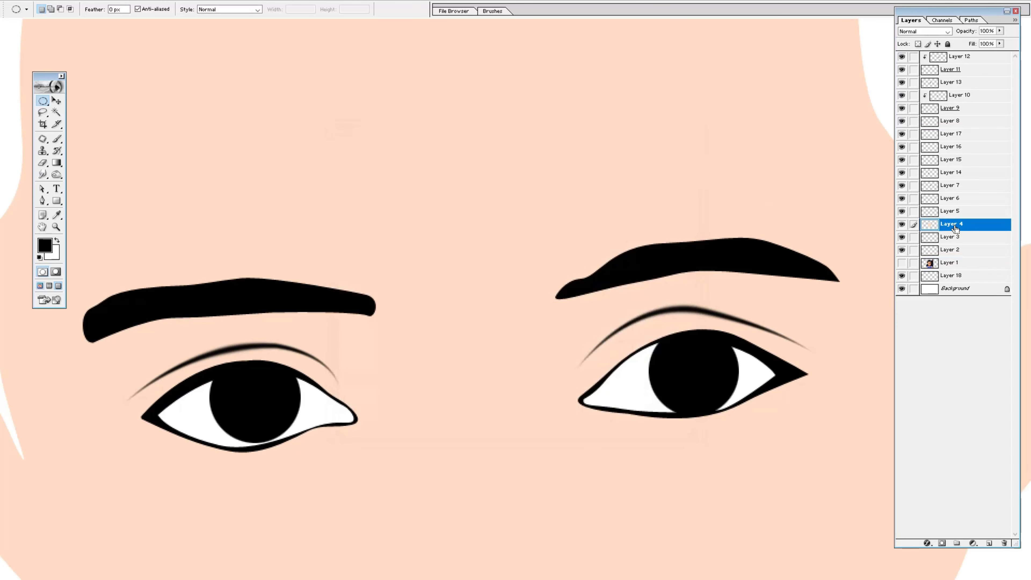
key("ctrl+bracketleft")
key("ctrl+bracketleft")
key("ctrl+bracketleft")
left_click_drag(932, 264, 954, 281)
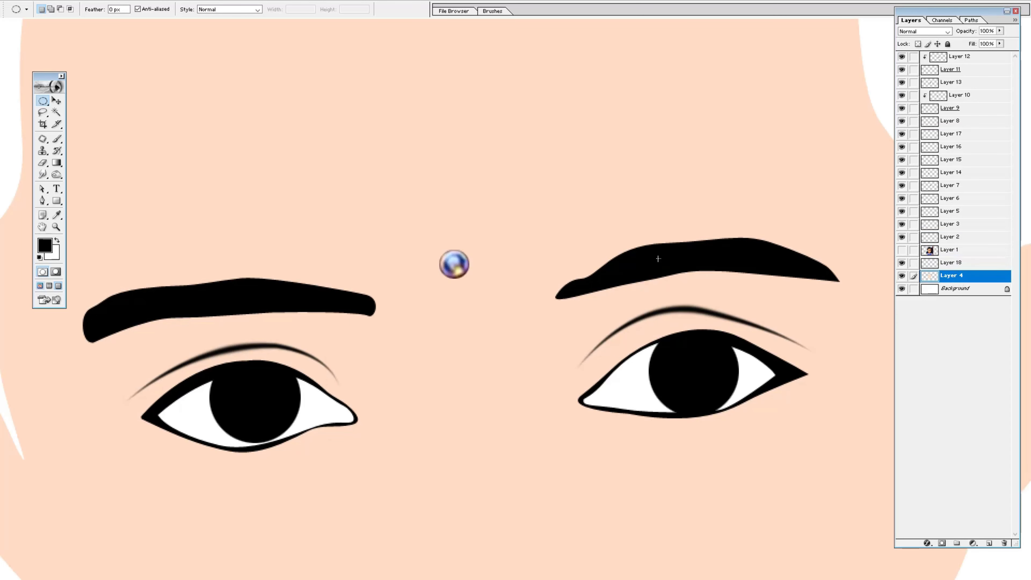
Show the photo layer again and zoom in on the nose
key("z")
key("ctrl+0")
left_click(902, 250)
left_click(565, 390)
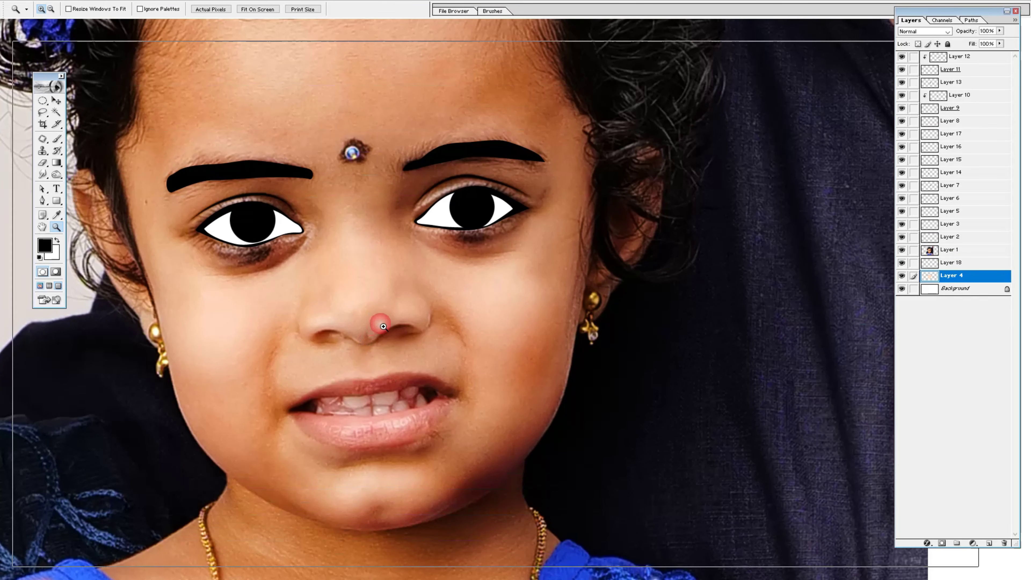
left_click(321, 326)
key("p")
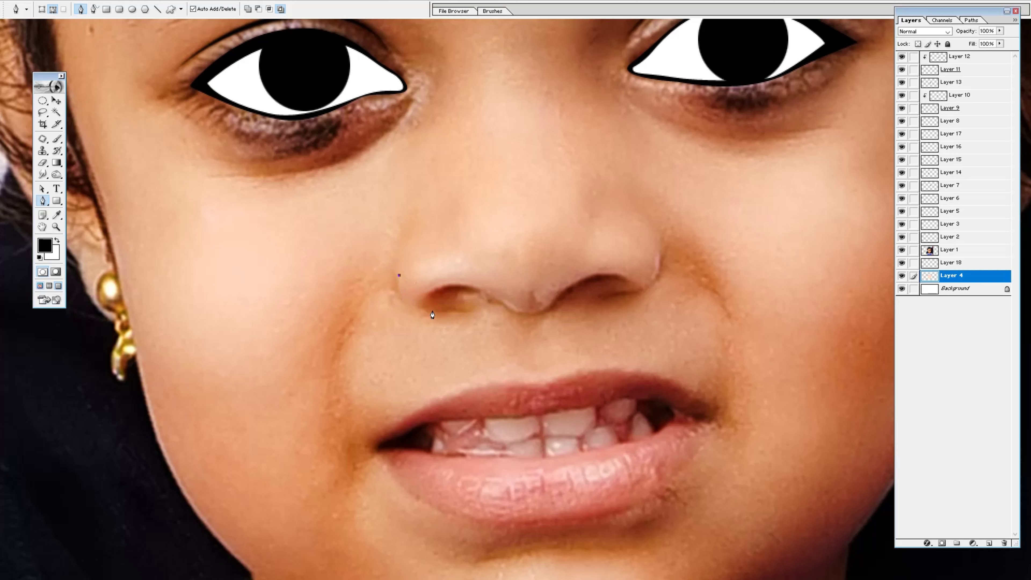
Stroke the first nostril path in black on a new layer above the photo
left_click(989, 544)
key("b")
right_click(704, 262)
key("Escape")
key("p")
right_click(540, 243)
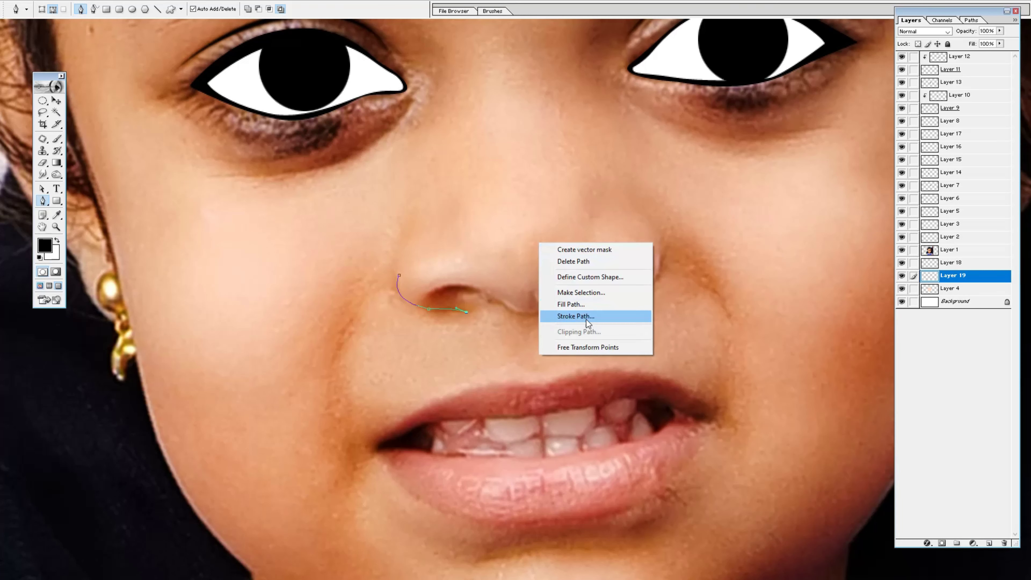
left_click(587, 316)
key("ctrl+bracketright")
key("ctrl+bracketright")
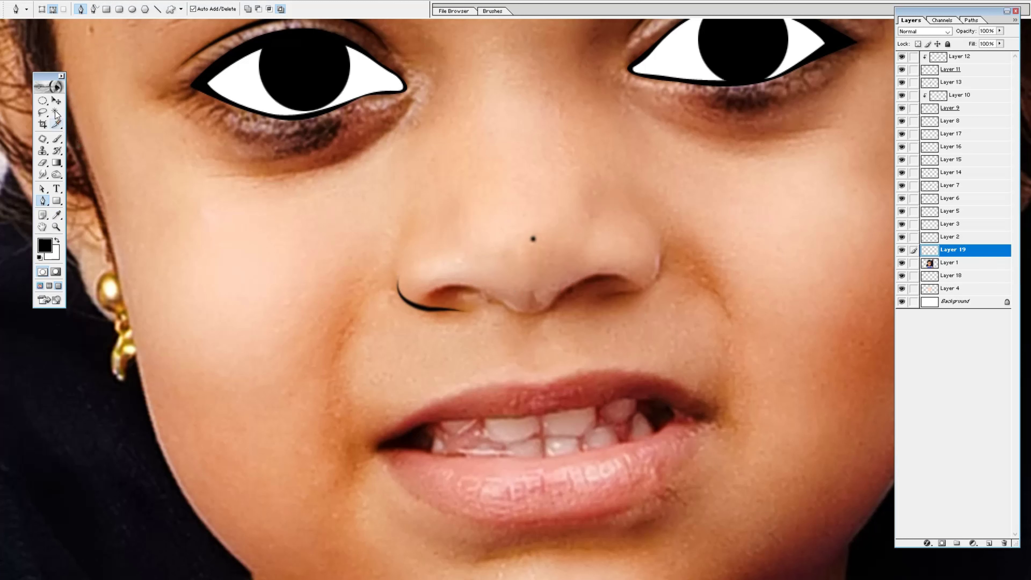
key("m")
left_click_drag(476, 211, 567, 275)
Trace a curved nostril outline along the nose edge and stroke it black on a new layer
key("p")
key("ctrl+plus")
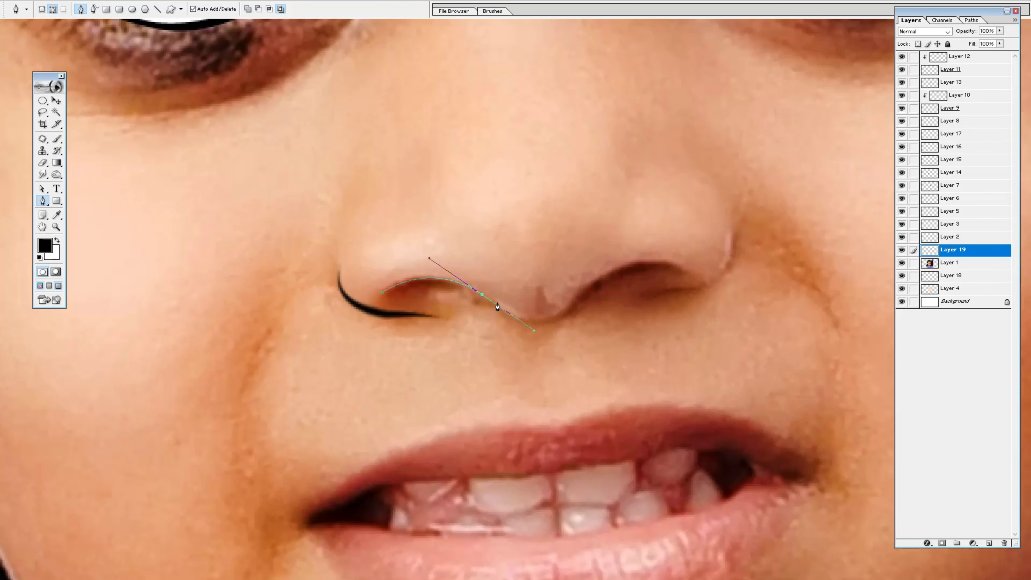
left_click_drag(567, 310, 611, 278)
left_click(988, 542)
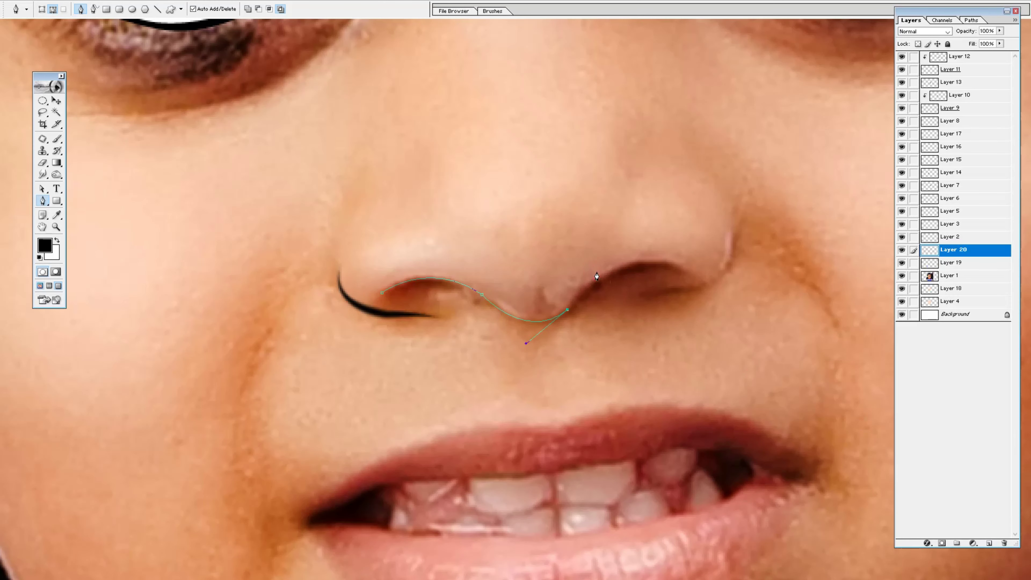
right_click(594, 272)
left_click(621, 333)
left_click(570, 281)
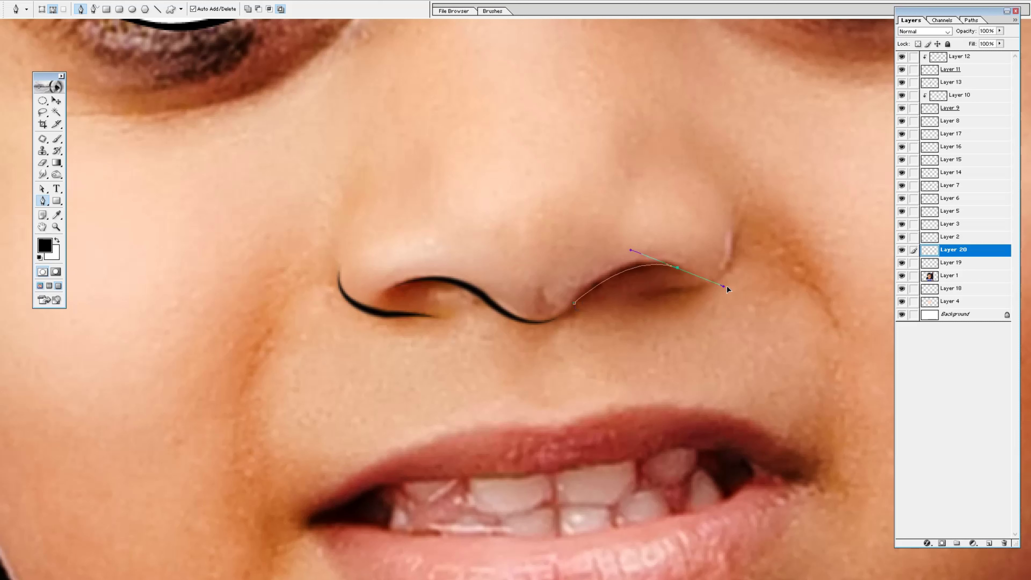
Stroke the right nostril path in black on a new layer, redoing a misplaced stroke
left_click(989, 543)
right_click(594, 270)
left_click(623, 340)
left_click(570, 279)
right_click(596, 268)
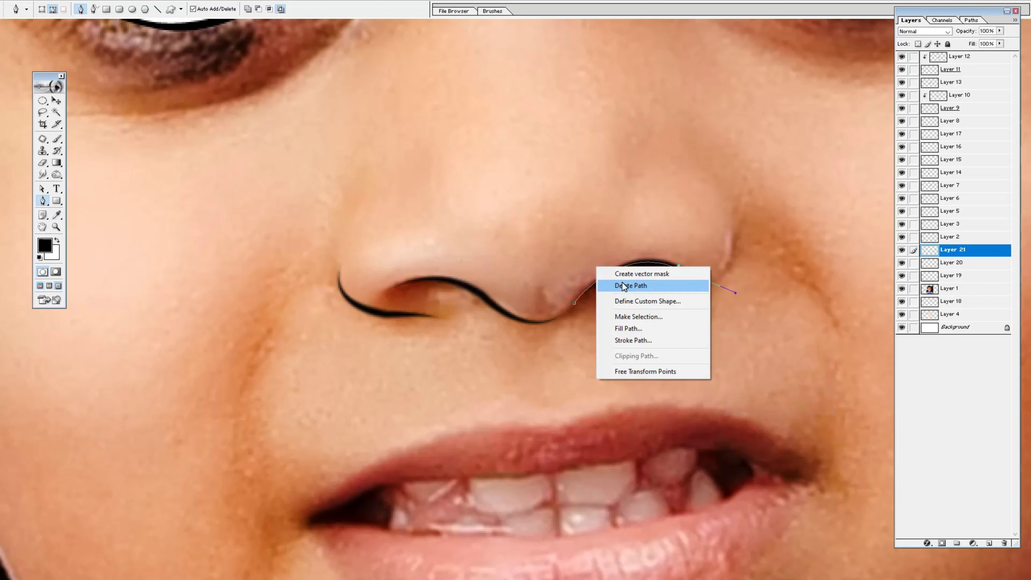
key("Escape")
key("ctrl+alt+z")
key("ctrl+alt+z")
right_click(670, 271)
left_click(698, 341)
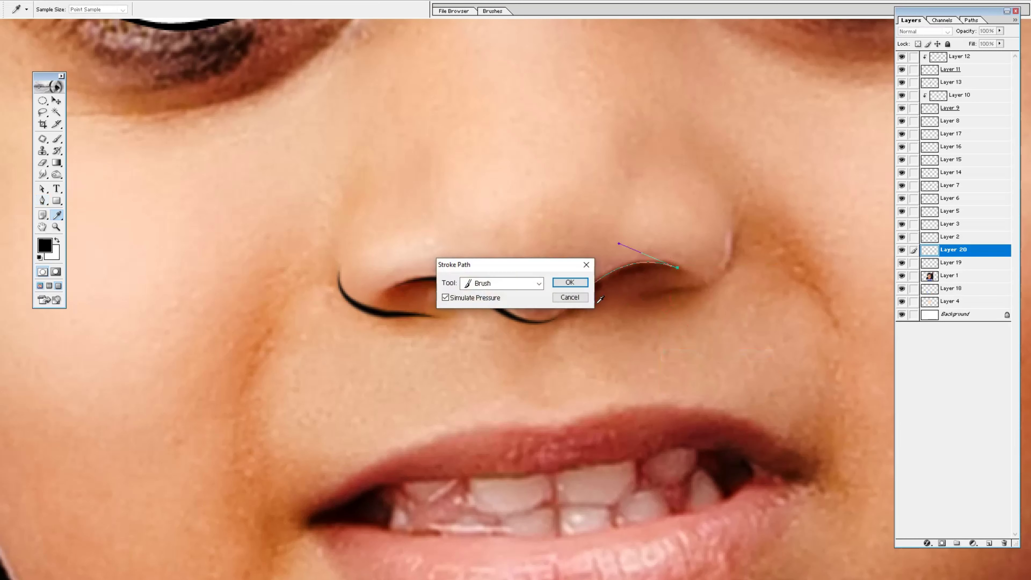
left_click(570, 280)
Draw another curved right-nostril line in black and preview the line art without the photo
left_click(645, 298)
left_click_drag(678, 289, 689, 291)
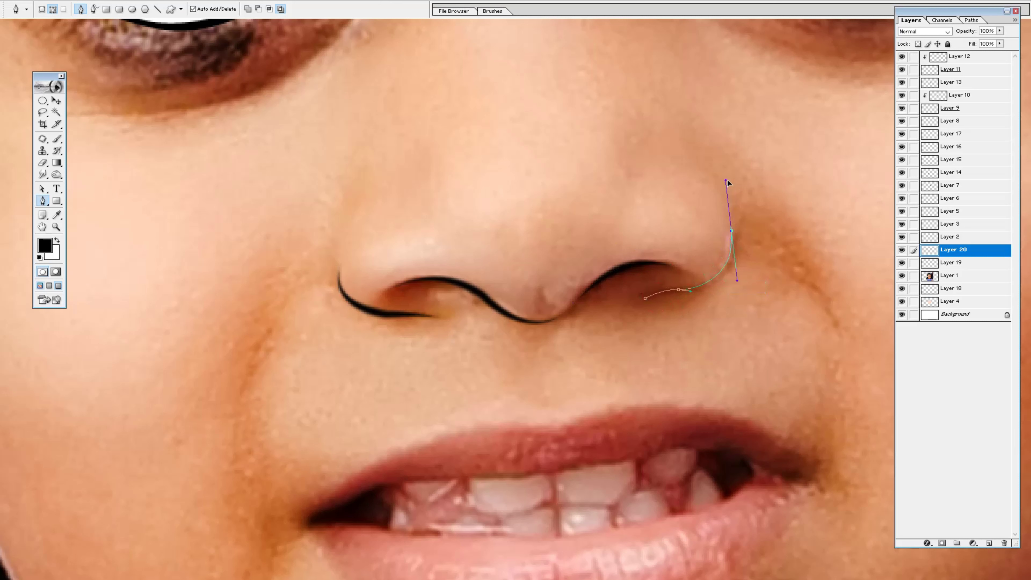
left_click_drag(728, 183, 718, 181)
left_click(988, 543)
right_click(727, 360)
left_click(569, 282)
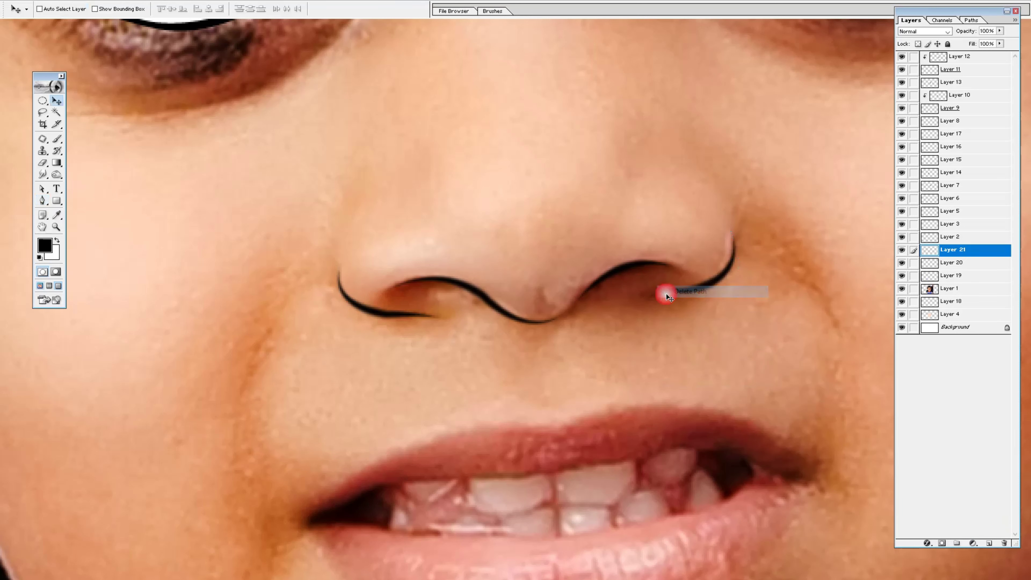
key("ctrl+0")
left_click(901, 288)
key("v")
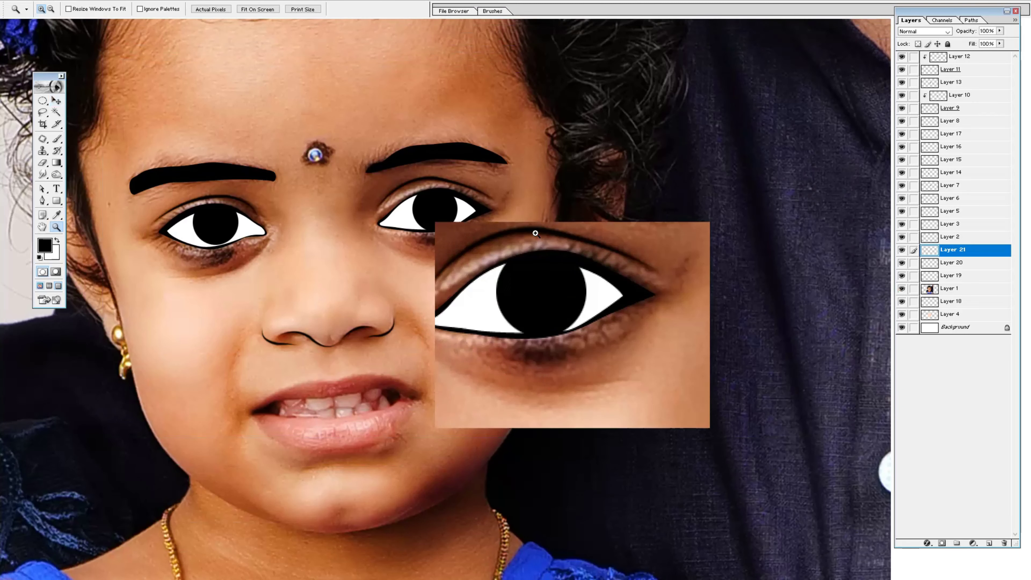
Draw curved upper eyelash paths along the right-hand eye's upper lid
left_click(536, 233)
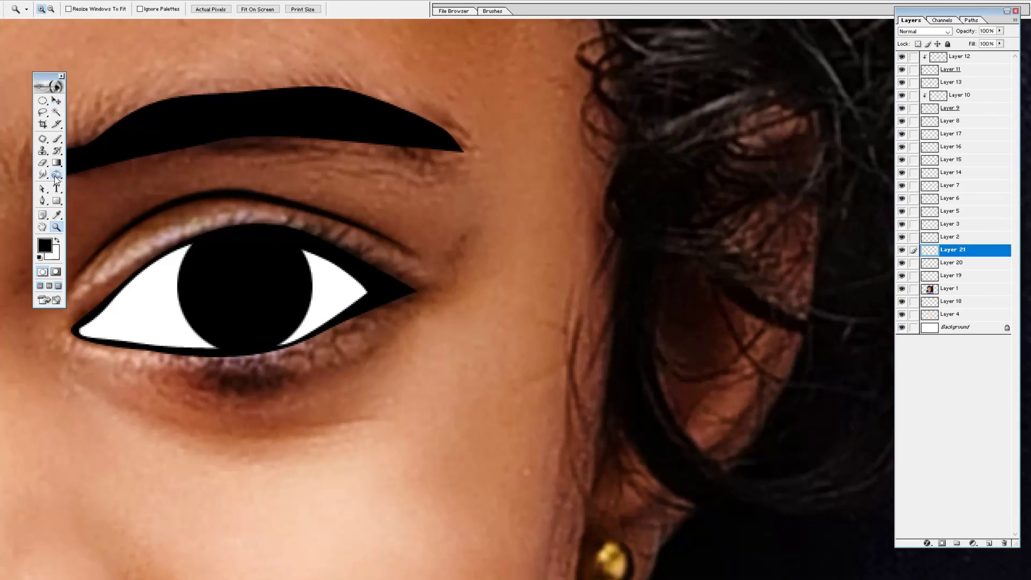
key("p")
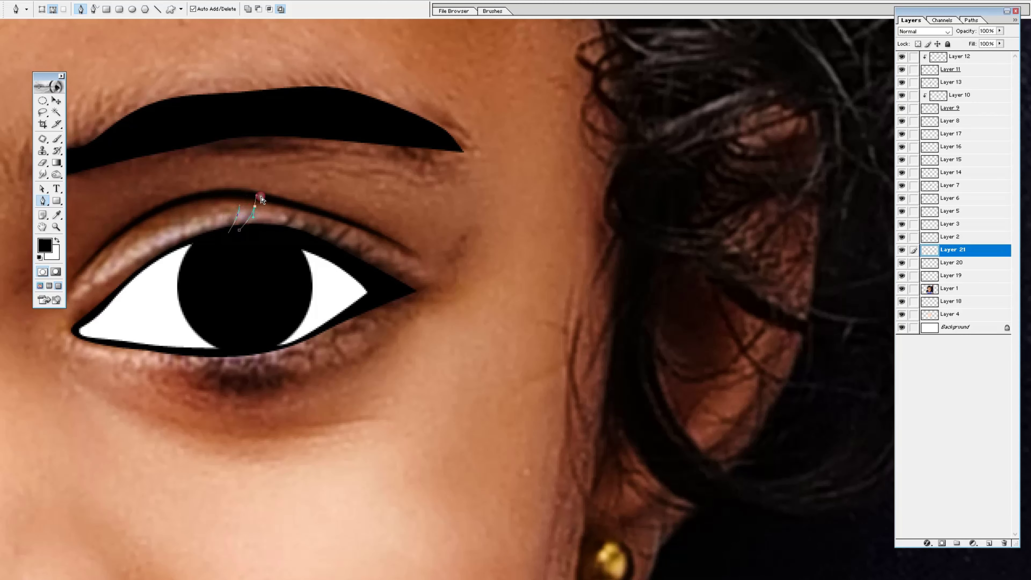
left_click_drag(295, 209, 317, 187)
left_click(293, 241)
left_click(356, 268)
mouse_move(382, 228)
left_mouse_down()
mouse_move(426, 252)
mouse_move(436, 278)
left_mouse_up()
left_click(372, 275)
key("a")
Stroke the upper lash paths in black on a new layer and hide the photo to check
left_click(989, 543)
right_click(564, 311)
key("Escape")
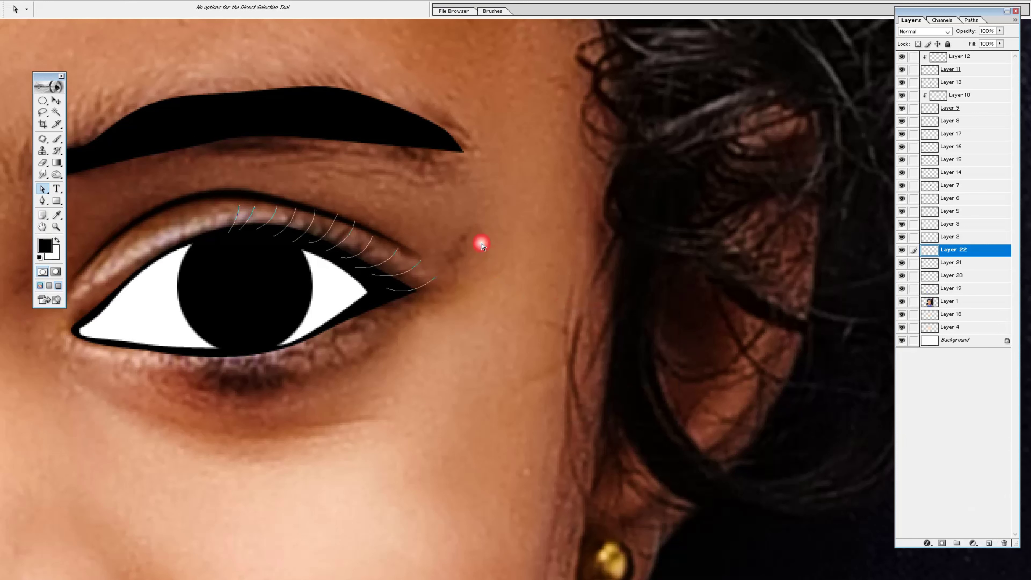
key("p")
right_click(456, 214)
left_click(503, 287)
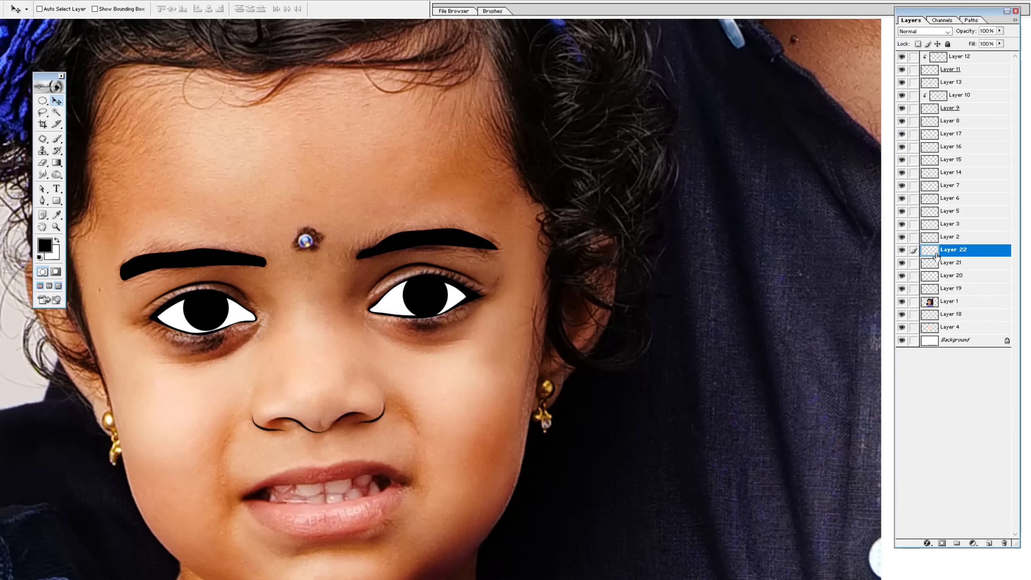
left_click(901, 303)
Draw short lower eyelash paths along the lower lid toward the eye corner
key("z")
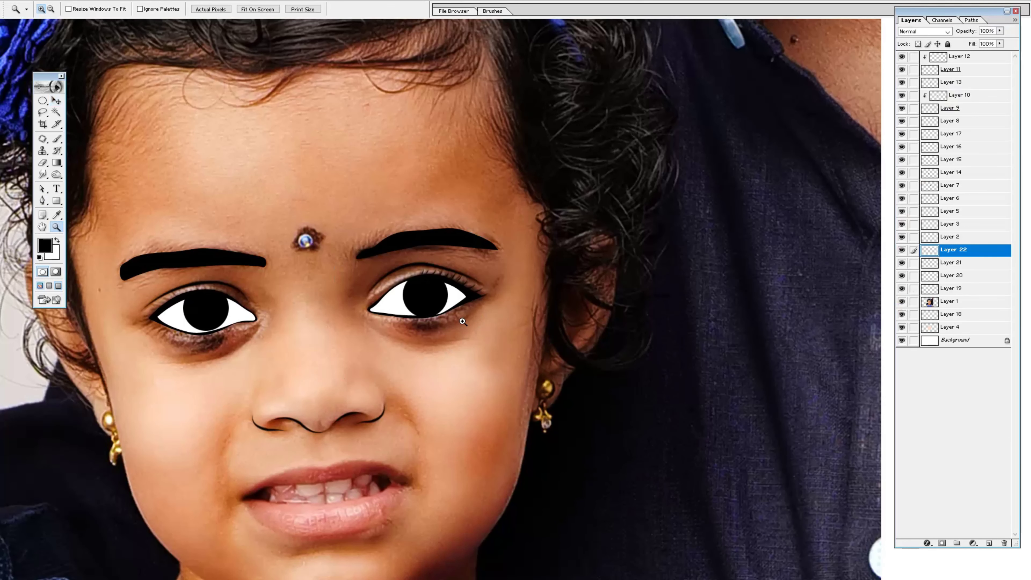
left_click(403, 339)
key("p")
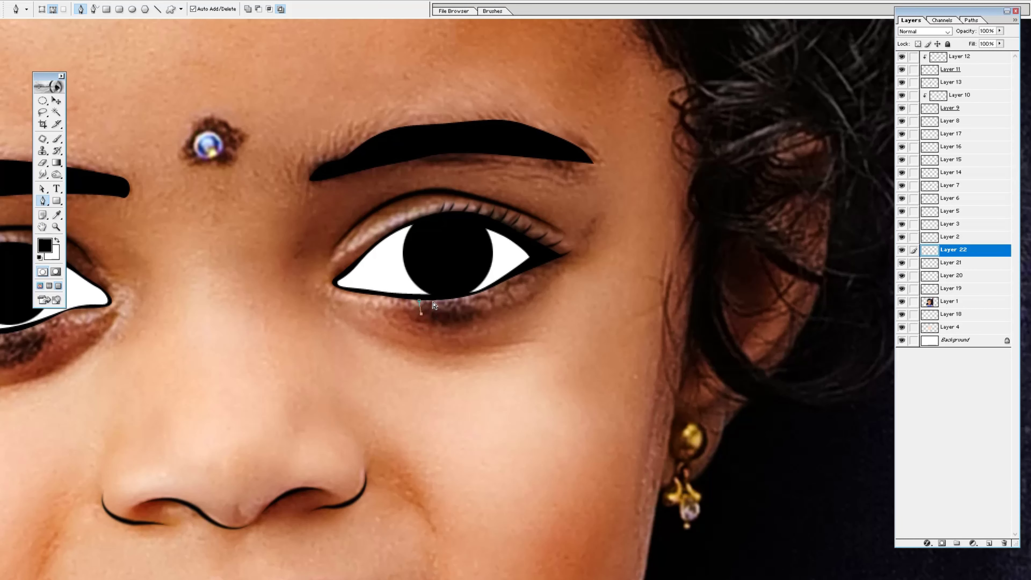
left_click(430, 312)
left_click(442, 313)
left_click(469, 298)
left_click(470, 307)
left_click(499, 286)
left_click(528, 272)
left_click(42, 188)
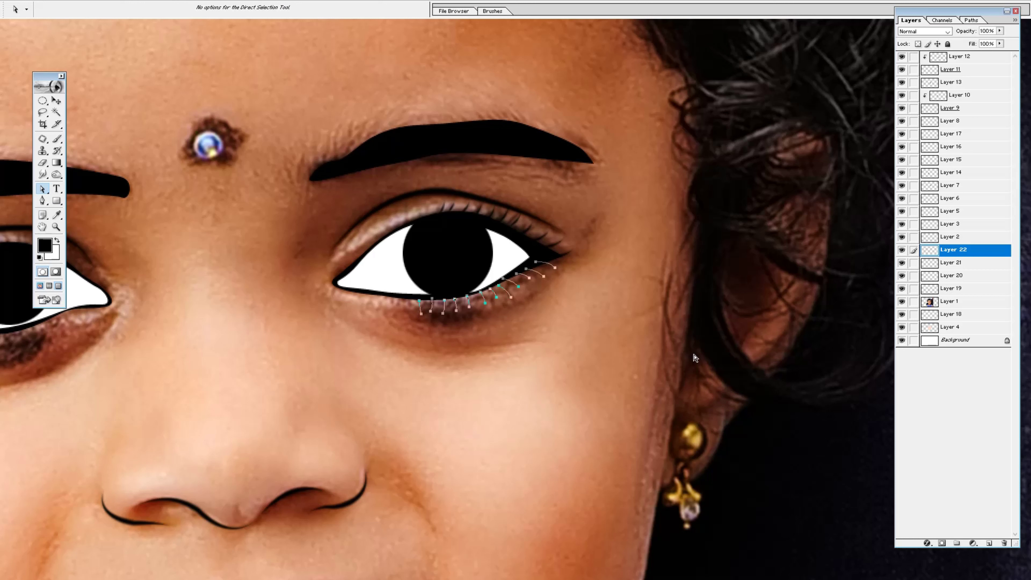
Stroke the lower lashes in black, check them without the photo, and zoom to the other eye
right_click(519, 261)
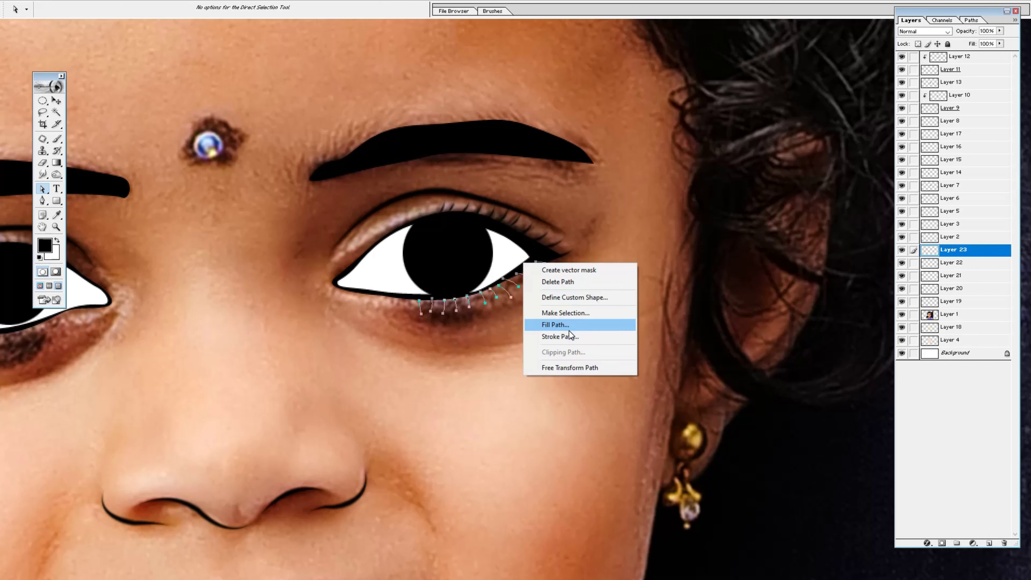
left_click(528, 324)
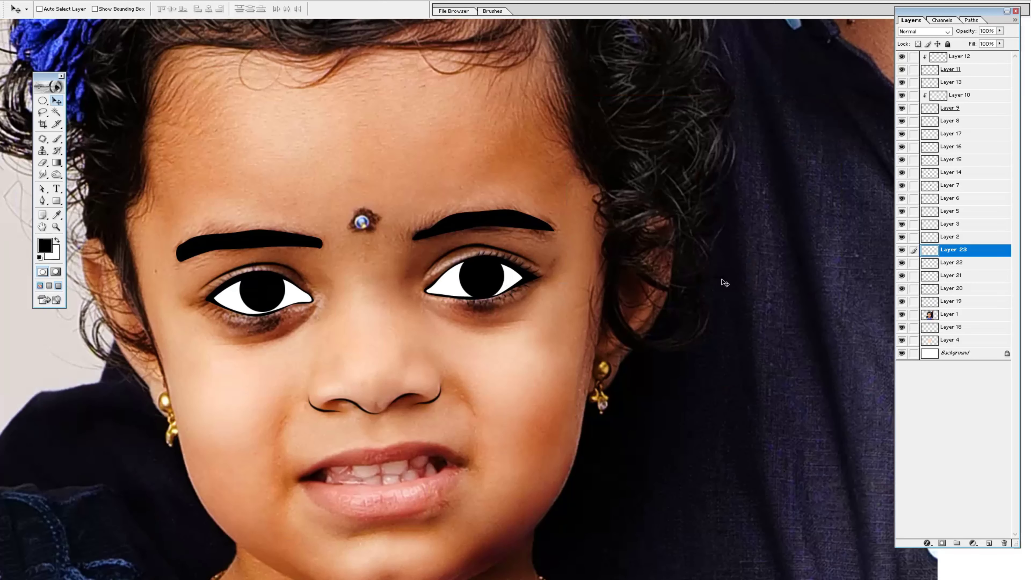
left_click(902, 314)
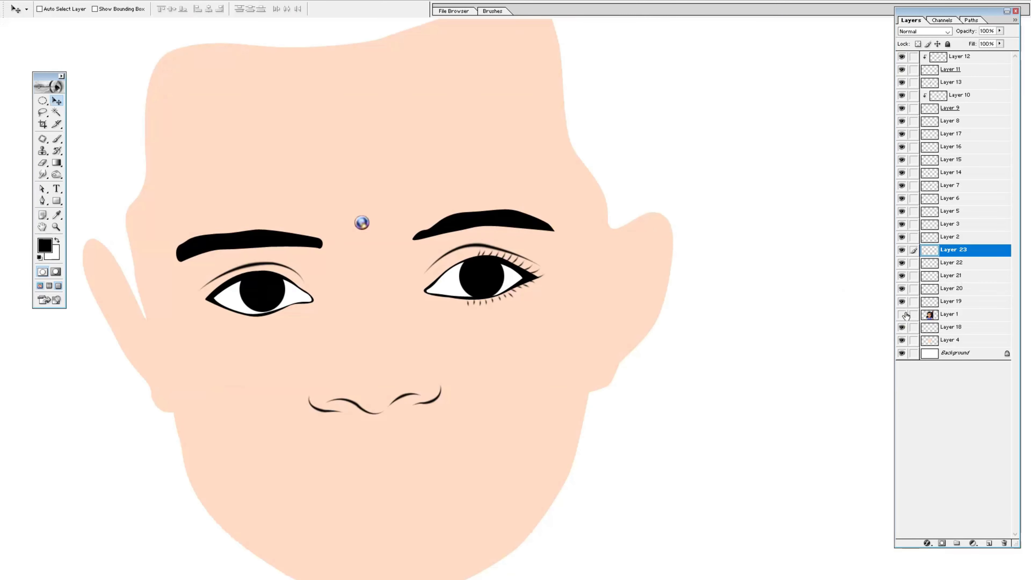
key("z")
left_click(421, 341)
Zoom in on the left eye and pen-draw its upper eyelash curves
left_click(465, 215)
key("p")
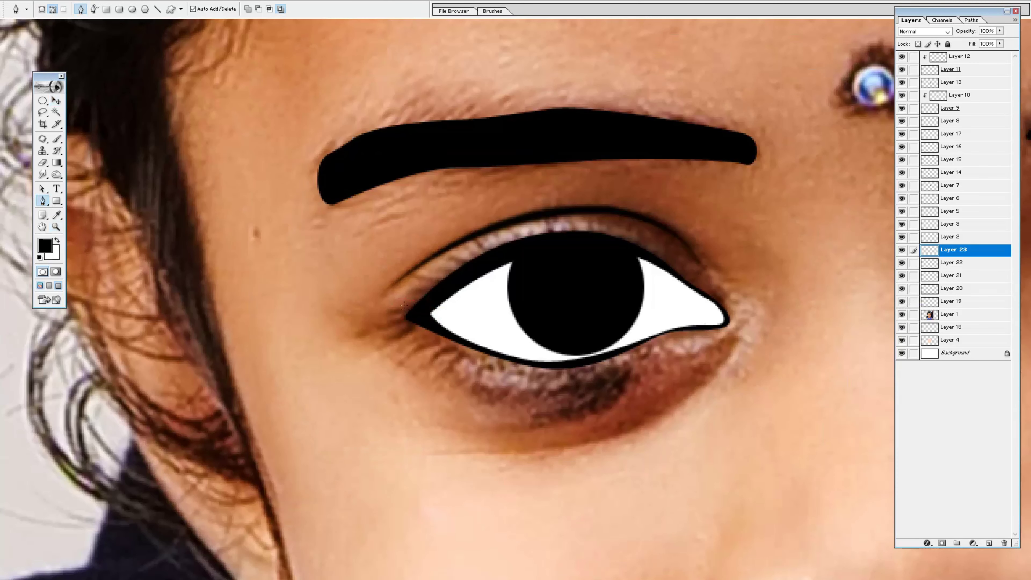
left_click(413, 291)
mouse_move(436, 291)
left_mouse_down()
mouse_move(521, 263)
mouse_move(534, 246)
left_mouse_up()
left_click(470, 245)
left_click(511, 232)
Pen-draw the lower eyelash curves along the bottom of the left eye
left_click(385, 339)
mouse_move(414, 314)
left_mouse_down()
mouse_move(459, 328)
mouse_move(503, 360)
left_mouse_up()
left_click(408, 353)
left_click(451, 362)
left_click(465, 373)
left_click(512, 366)
left_click(562, 366)
left_click(553, 383)
Stroke the lash paths in black with the brush on a new layer
left_click(43, 188)
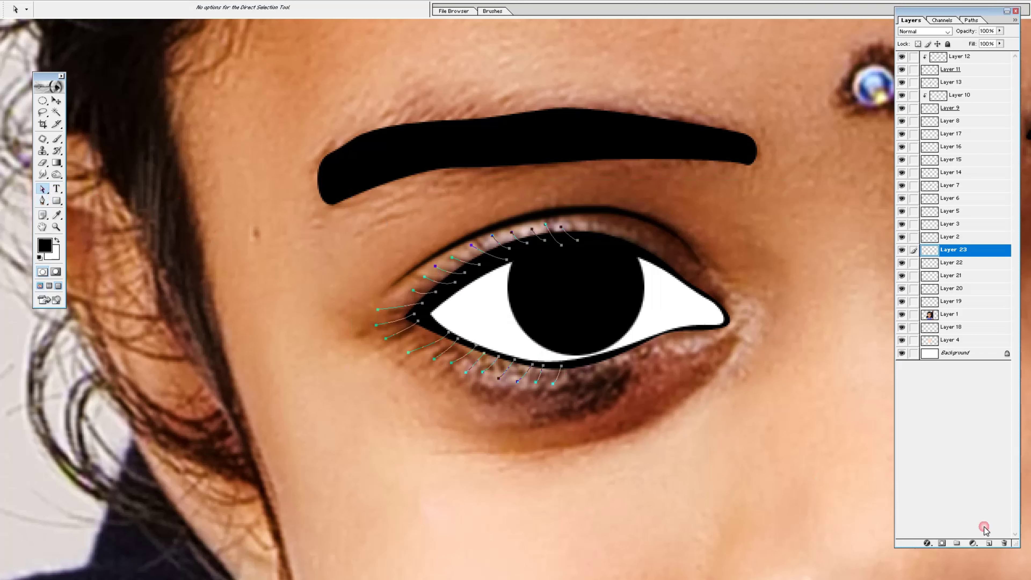
left_click(988, 543)
right_click(714, 366)
left_click(747, 440)
key("Return")
key("v")
key("ctrl+0")
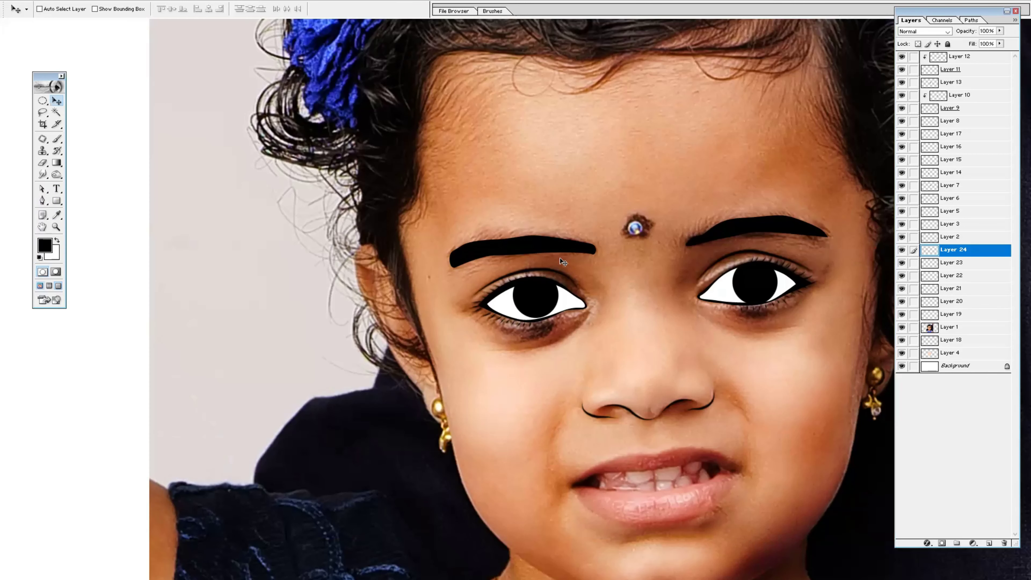
Hide and show the photo to compare both eyes, then zoom to the mouth
left_click(902, 327)
key("z")
left_click(695, 286)
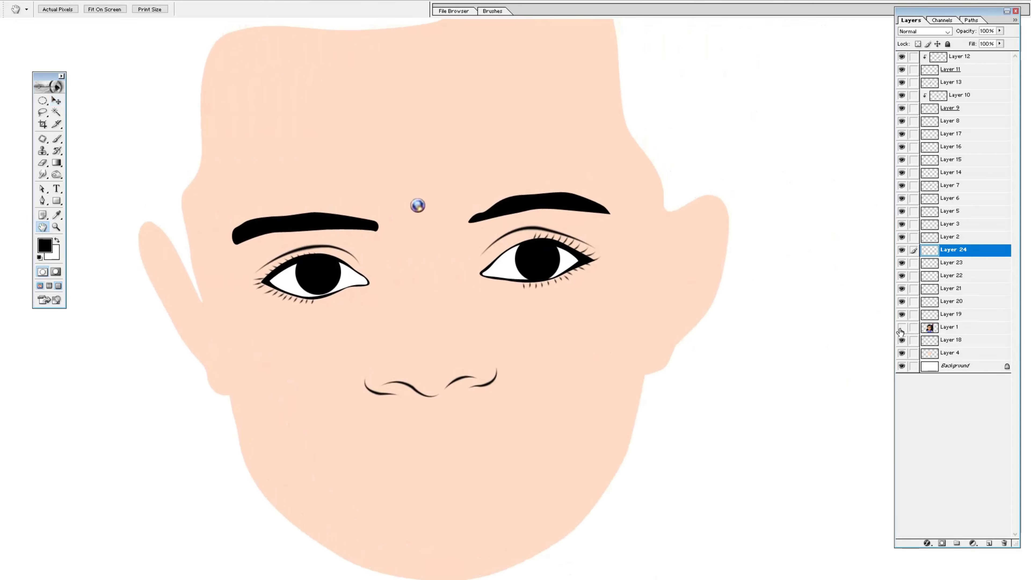
left_click(902, 327)
scroll(473, 380, "down", 2)
left_click(457, 395)
Pen-trace the outline of the photo's upper lip
left_click(43, 200)
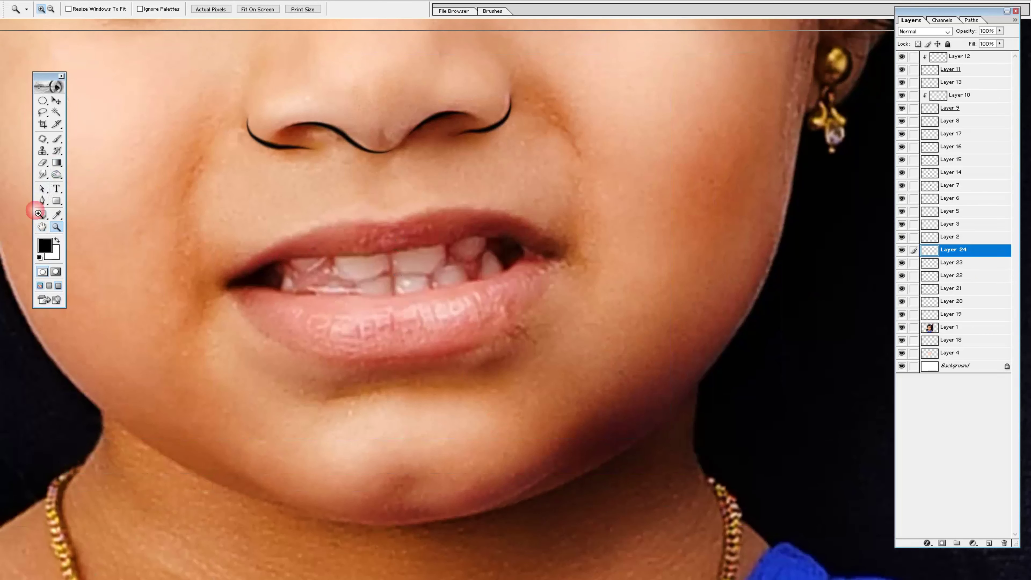
left_click(232, 338, "ctrl")
left_click(201, 344)
left_click_drag(265, 293, 300, 274)
left_click_drag(402, 249, 454, 252)
left_click_drag(498, 241, 528, 230)
left_click_drag(624, 235, 669, 260)
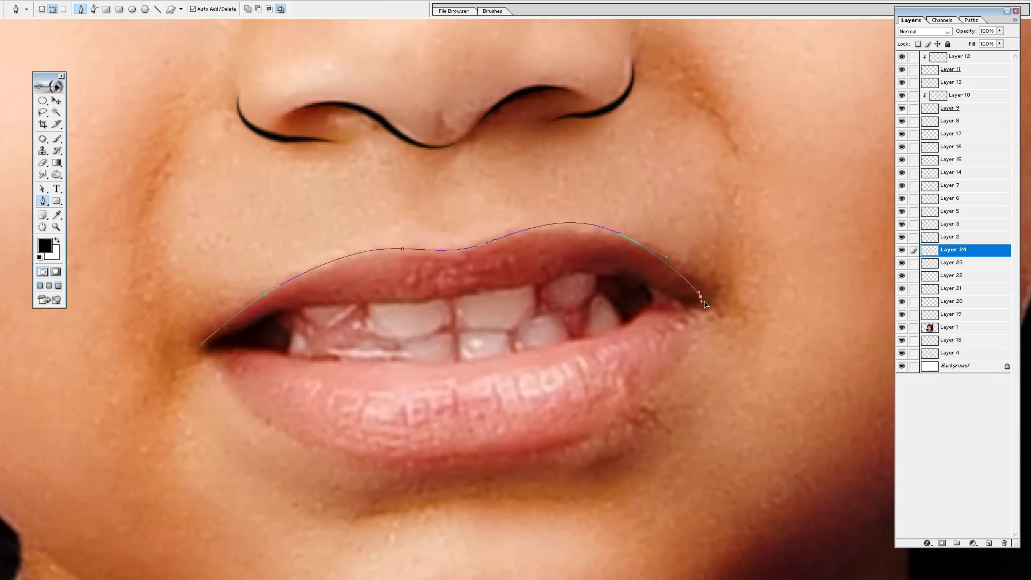
left_click(702, 302)
left_click_drag(652, 286, 583, 278)
left_click_drag(478, 288, 402, 299)
left_click_drag(318, 303, 298, 308)
left_click(268, 316)
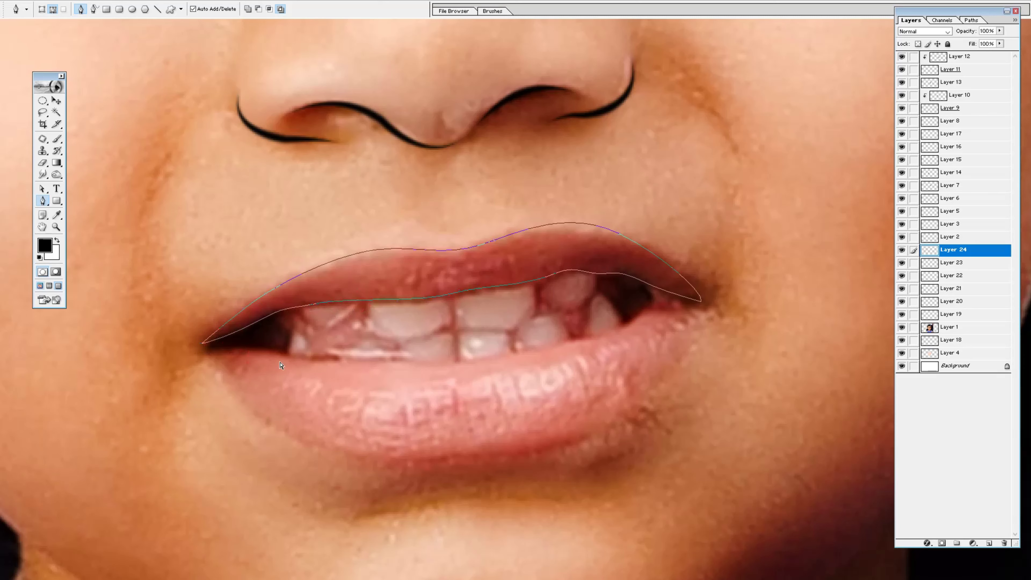
Fill the upper lip selection with a light pink on its own new layer
key("ctrl+Return")
key("ctrl+shift+alt+n")
key("i")
left_click(447, 264)
left_click(44, 244)
left_click(780, 297)
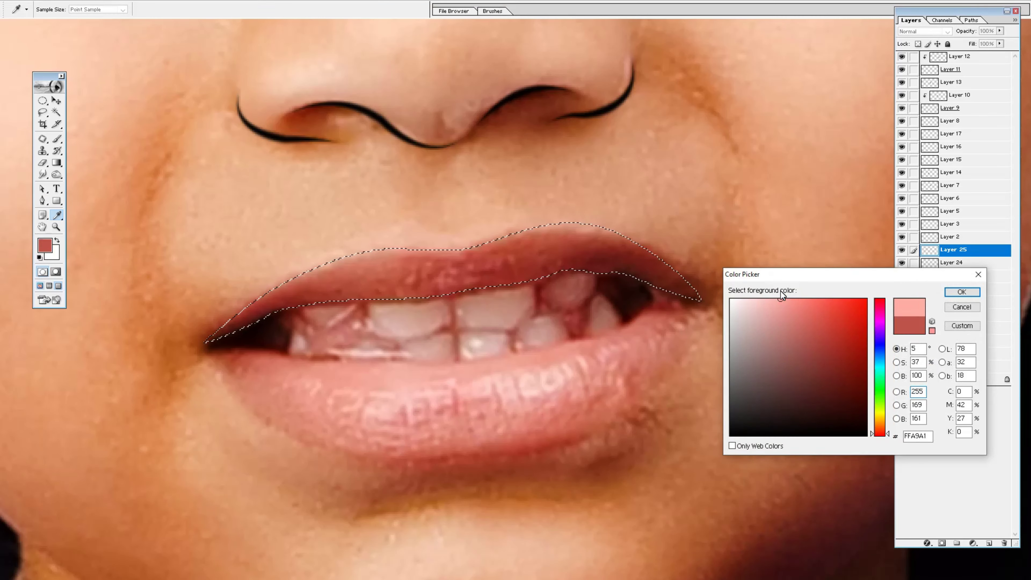
key("Return")
key("Return")
key("alt+BackSpace")
key("ctrl+d")
Pen-trace the outline of the lower lip
key("p")
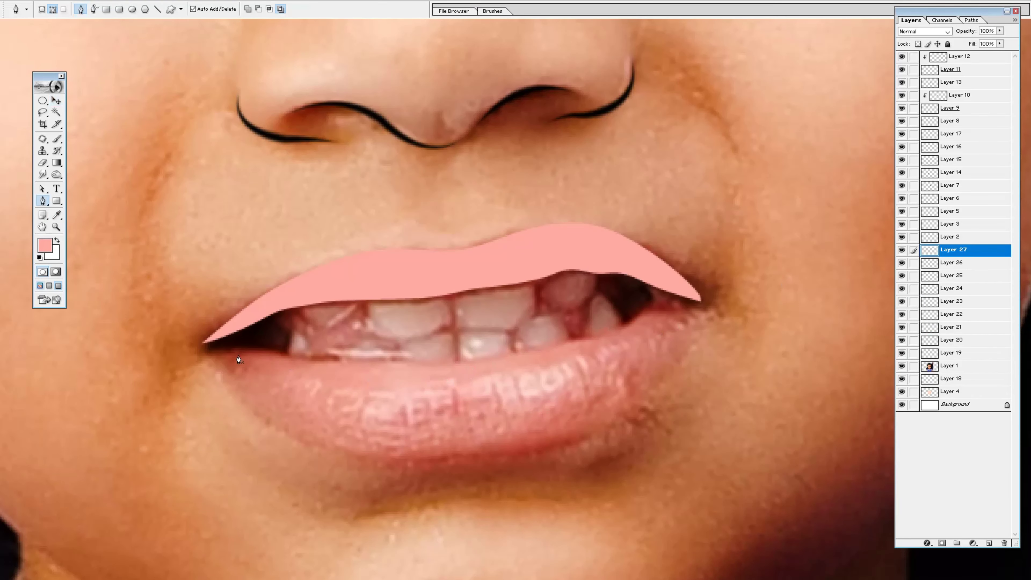
left_click_drag(349, 361, 433, 364)
left_click(588, 339)
left_click_drag(629, 323, 649, 311)
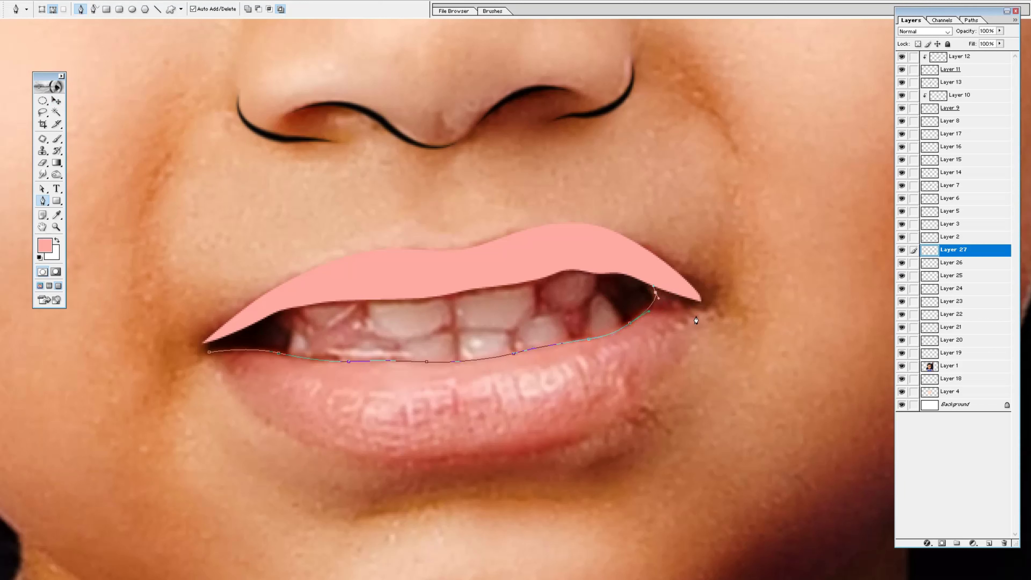
left_click(698, 301)
left_click_drag(621, 413, 582, 443)
mouse_move(484, 456)
left_mouse_down()
mouse_move(419, 463)
mouse_move(290, 437)
left_mouse_up()
left_click(209, 352)
Fill the lower lip with the same pink on a new layer
key("v")
left_click(395, 391, "ctrl")
key("ctrl+shift+n")
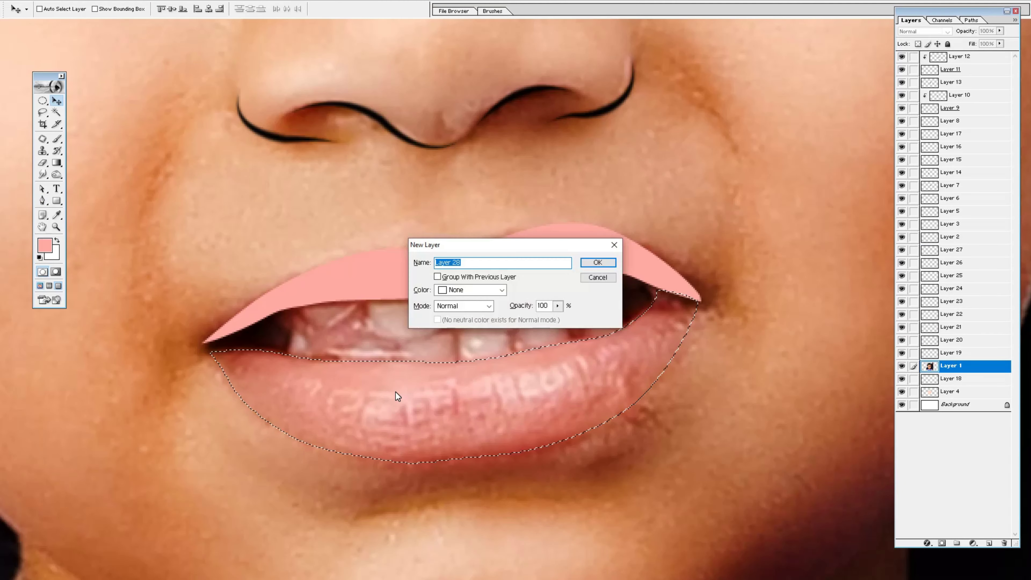
key("ctrl+Return")
key("alt+BackSpace")
key("ctrl+d")
Hide the reference photo and zoom in to review the cartoon face
key("ctrl+0")
left_click(902, 378)
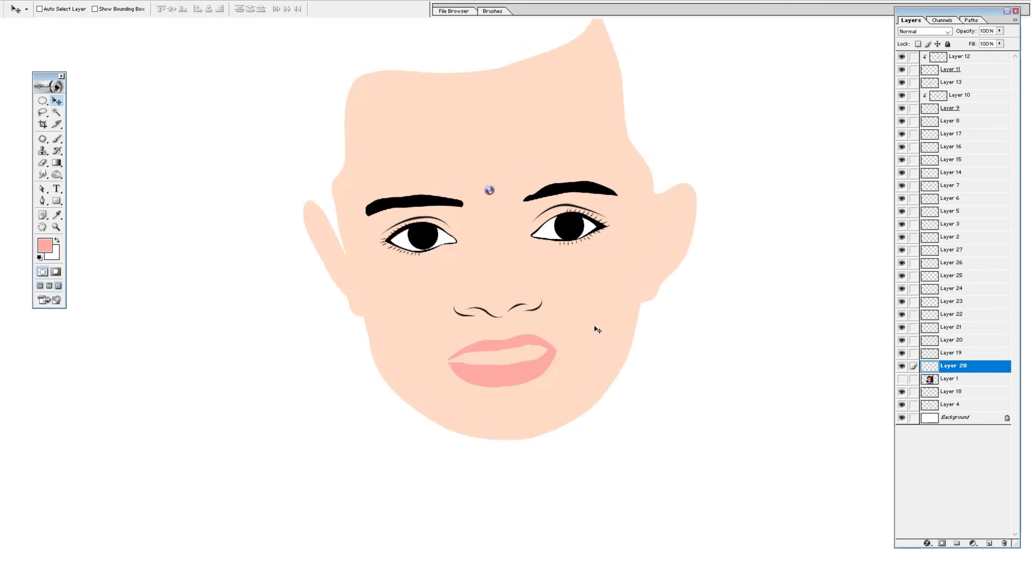
key("z")
left_click(496, 328)
scroll(496, 327, "up", 3)
scroll(406, 349, "up", 1)
Show the reference photo and pen-trace the open mouth around the teeth
key("v")
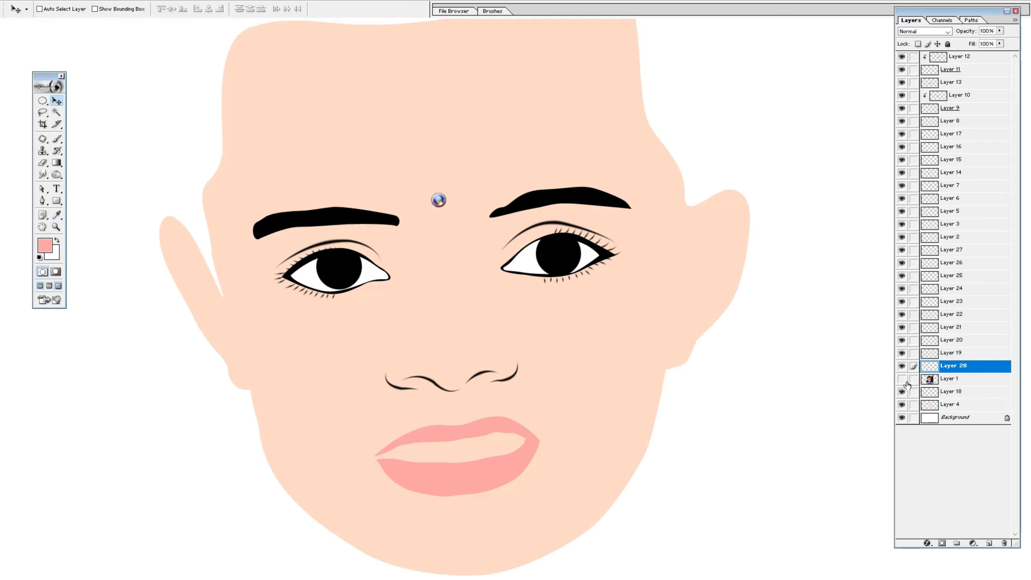
left_click(901, 378)
left_click(949, 378)
key("ctrl+plus")
key("p")
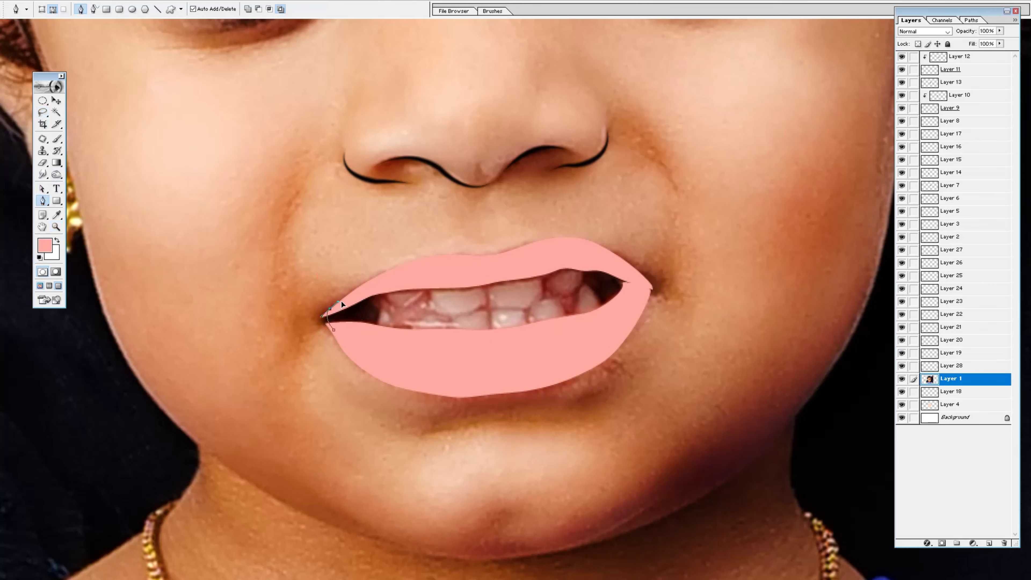
left_click(465, 268)
left_click(576, 261)
left_click(638, 280)
left_click(571, 357)
left_click(428, 357)
Copy the teeth onto a new layer and hide the reference photo
key("v")
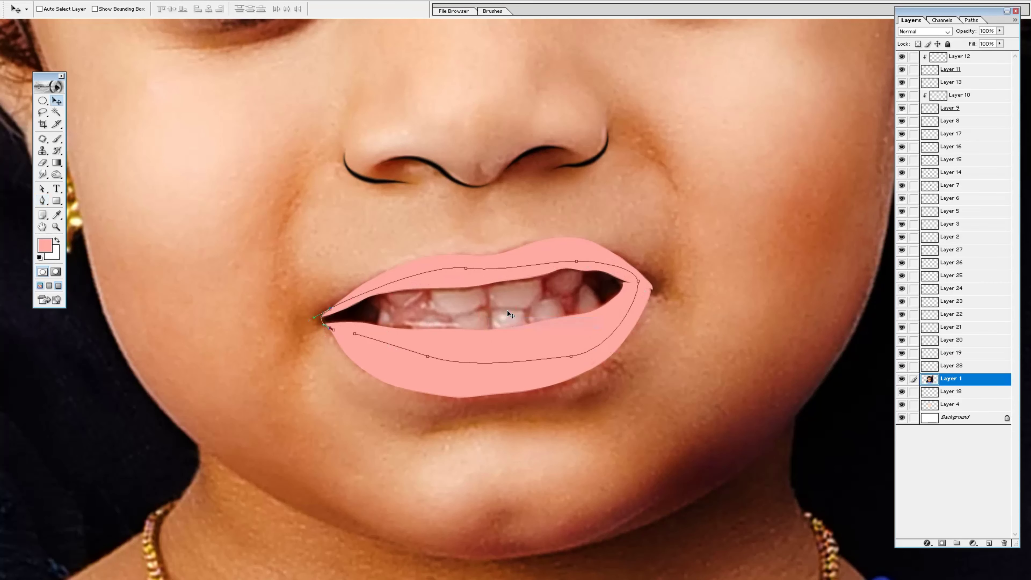
key("ctrl+alt+shift+n")
left_click(901, 391)
key("ctrl+minus")
scroll(528, 342, "up", 2)
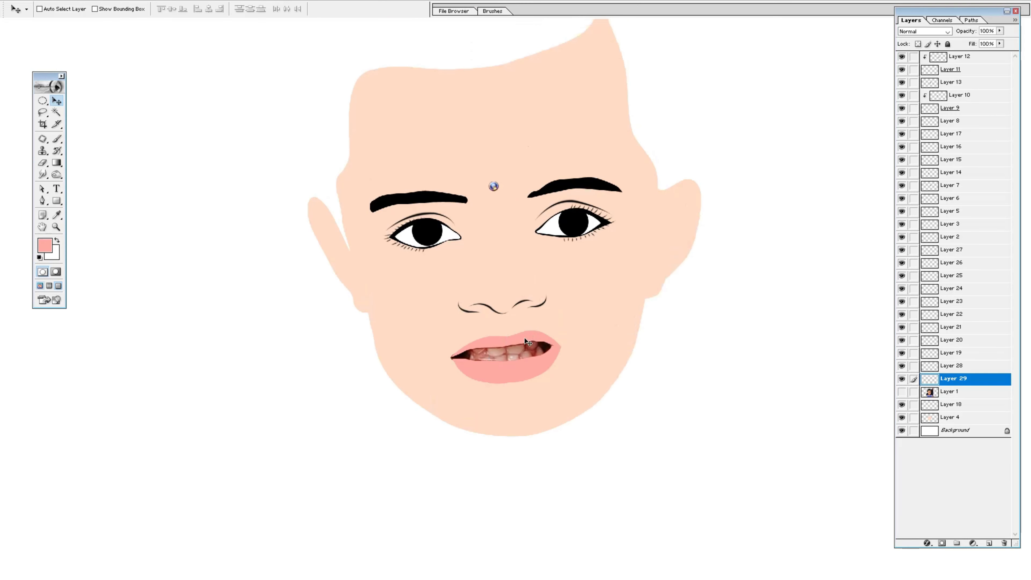
key("ctrl+l")
left_click(808, 396)
Lighten the teeth layer with a Levels adjustment
key("z")
scroll(617, 320, "up", 2)
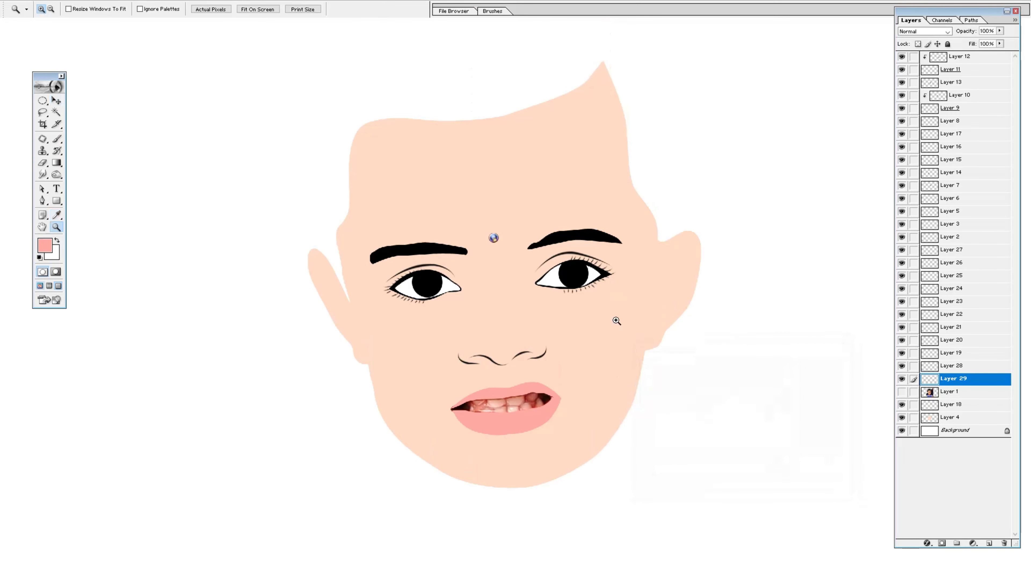
left_click(565, 341)
right_click(396, 361)
key("i")
key("ctrl+l")
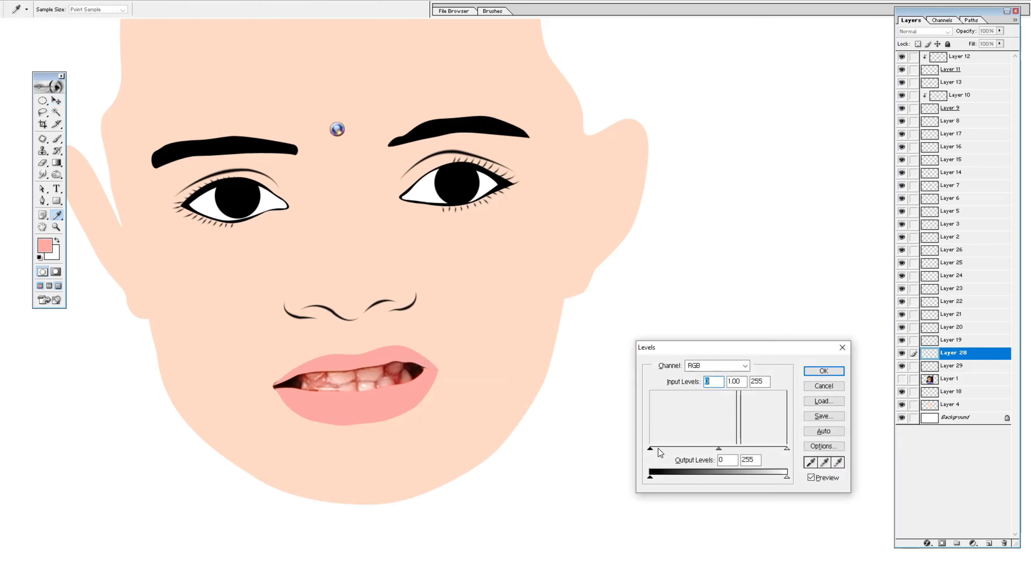
left_click_drag(718, 448, 710, 448)
left_click(823, 370)
Show the reference photo again and zoom back in on the face
key("v")
key("ctrl+minus")
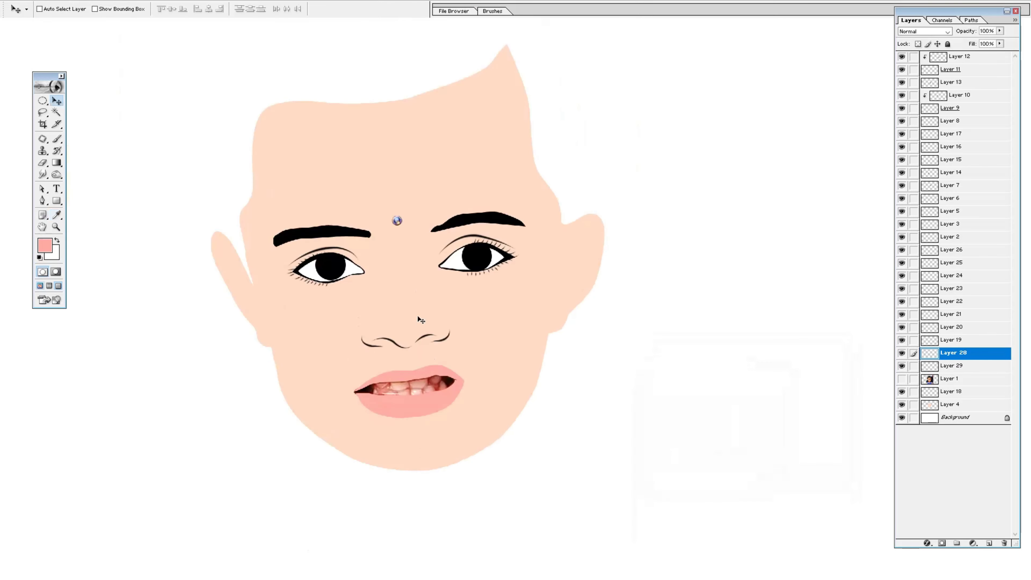
left_click(901, 379)
key("p")
key("ctrl+plus")
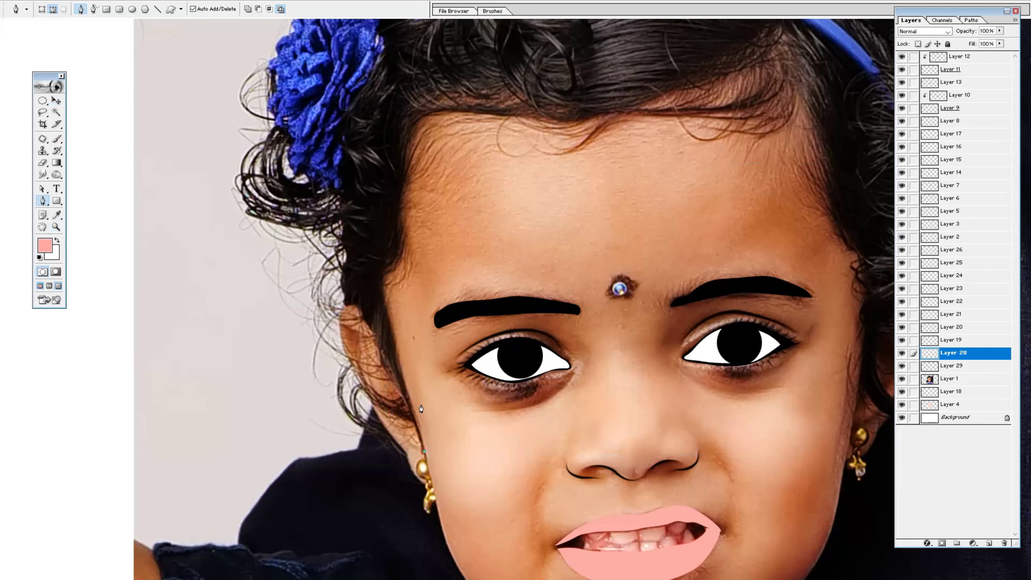
Pen-trace the hair outline along the forehead hairline and down the right side toward the ear
left_click(416, 141)
left_click(486, 115)
left_click(617, 122)
left_click_drag(617, 121, 499, 192)
left_click_drag(589, 152, 662, 107)
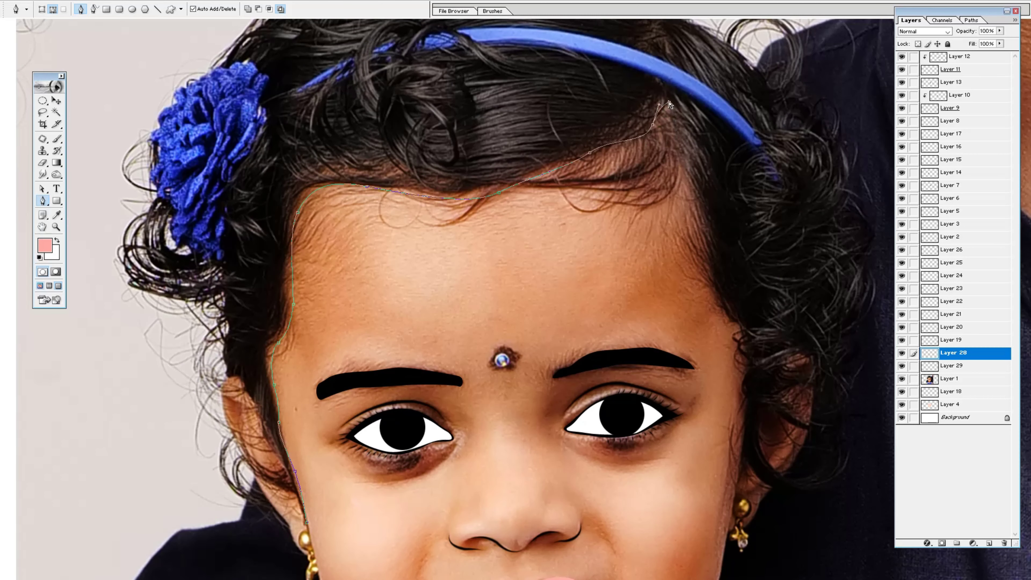
left_click(672, 151)
left_click(693, 220)
scroll(698, 281, "down", 3)
left_click(718, 253)
left_click(733, 268)
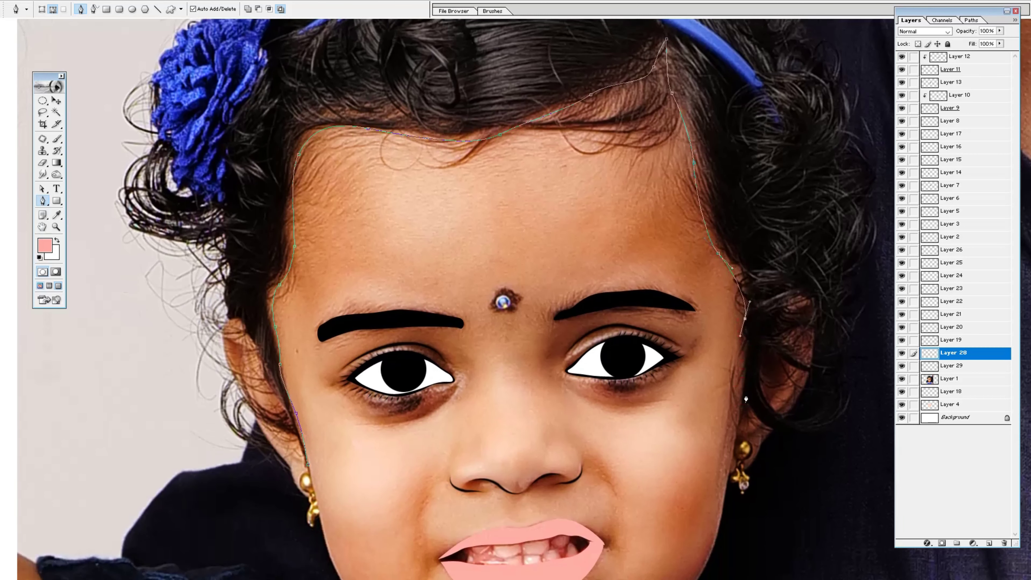
left_click_drag(792, 301, 820, 289)
key("ctrl+alt+z")
Continue the hair path around the right earlobe and back up the right hair edge
left_click(797, 433)
left_click(846, 407)
left_click_drag(769, 348, 782, 330)
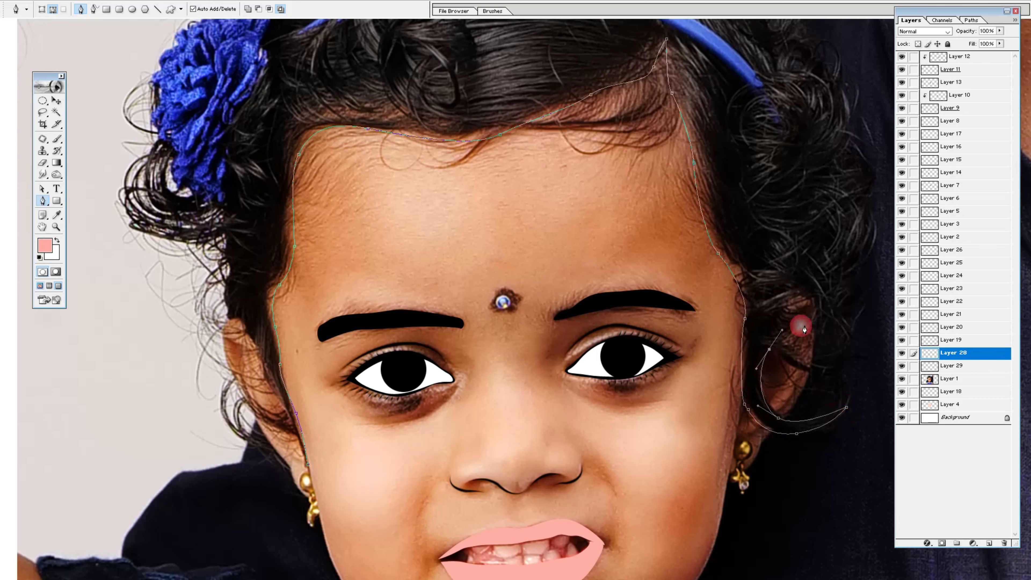
left_click(805, 325)
left_click_drag(852, 264, 788, 379)
left_click(811, 331)
left_click(792, 248)
left_click(743, 166)
mouse_move(710, 135)
left_mouse_down()
mouse_move(724, 136)
mouse_move(706, 209)
left_mouse_up()
left_click(680, 180)
left_click(637, 152)
Finish the hair path across the top, around the flower and down the left side
left_click(587, 108)
left_click_drag(520, 105, 492, 92)
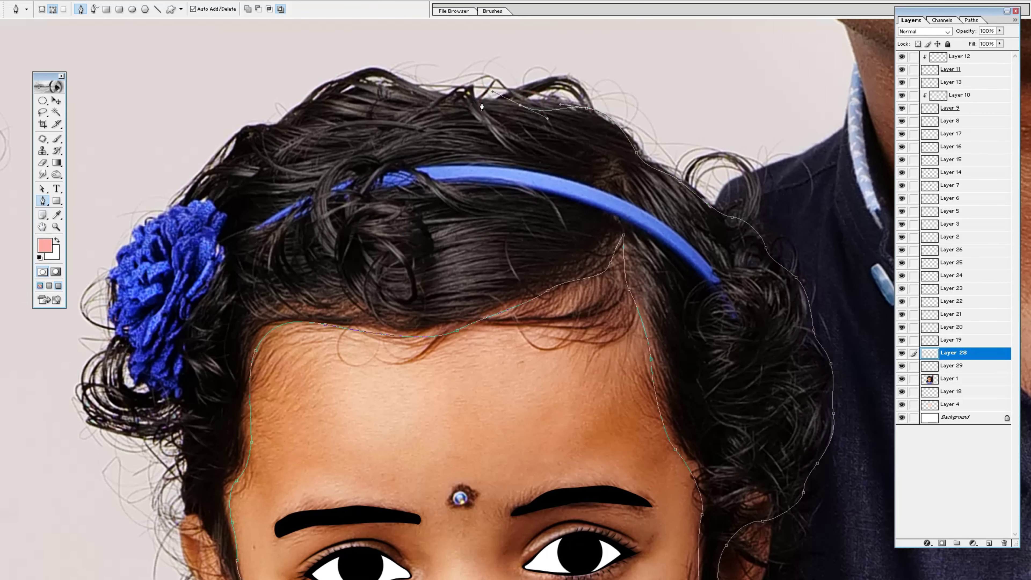
left_click(476, 106)
left_click(428, 92)
left_click(349, 82)
left_click(268, 128)
left_click(245, 134)
left_click_drag(237, 153, 230, 168)
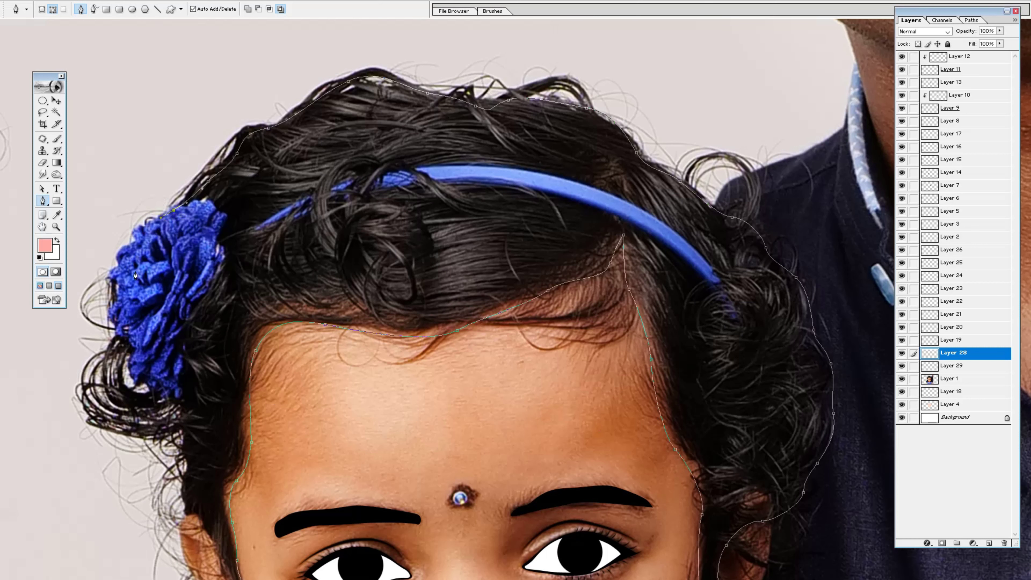
left_click(128, 275)
left_click_drag(121, 345, 118, 356)
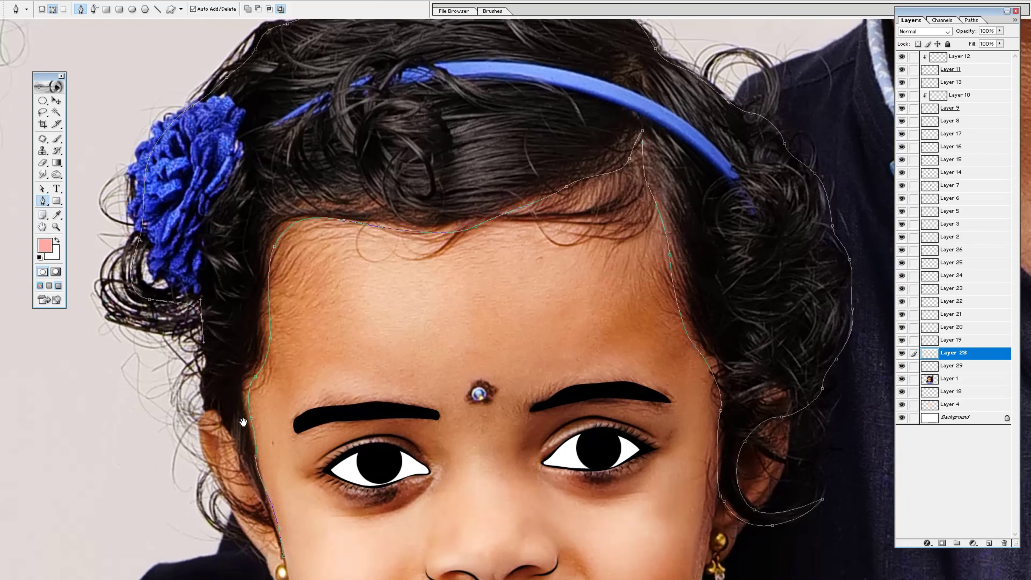
left_click_drag(183, 424, 202, 318)
left_click(202, 318)
left_click(200, 350)
left_click(206, 398)
left_click(233, 442)
mouse_move(248, 486)
left_mouse_down()
mouse_move(257, 495)
mouse_move(290, 388)
left_mouse_up()
Fill the hair selection with sampled black on a new layer, then show photo Layer 1
key("ctrl+Return")
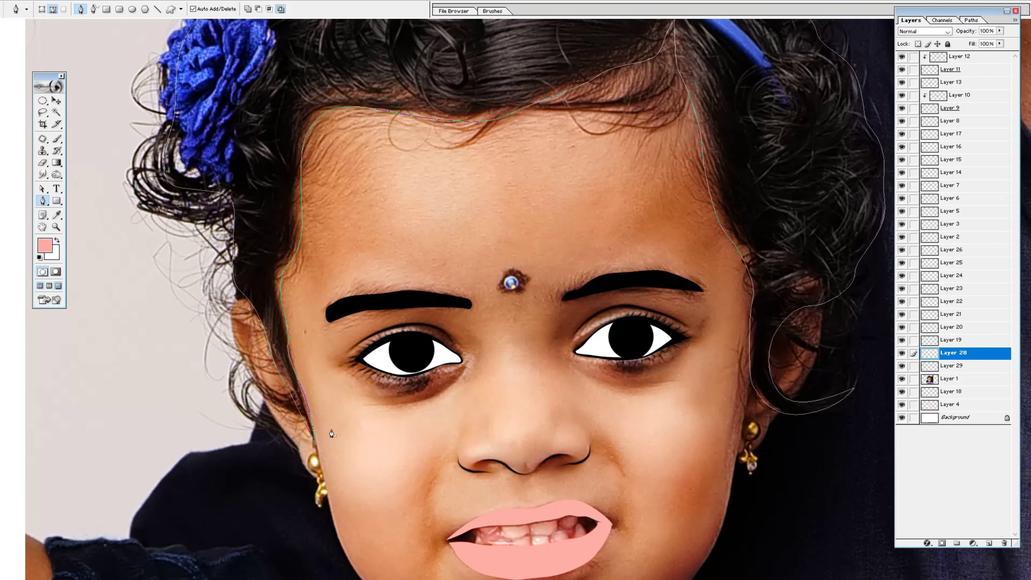
key("ctrl+shift+n")
key("Return")
key("v")
key("i")
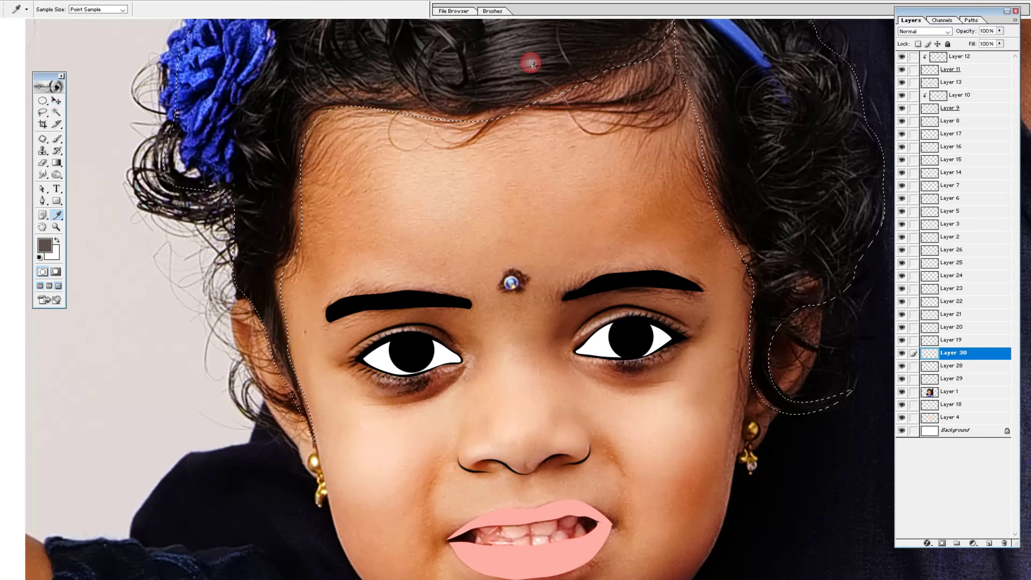
left_click(427, 360)
key("ctrl+shift+alt+n")
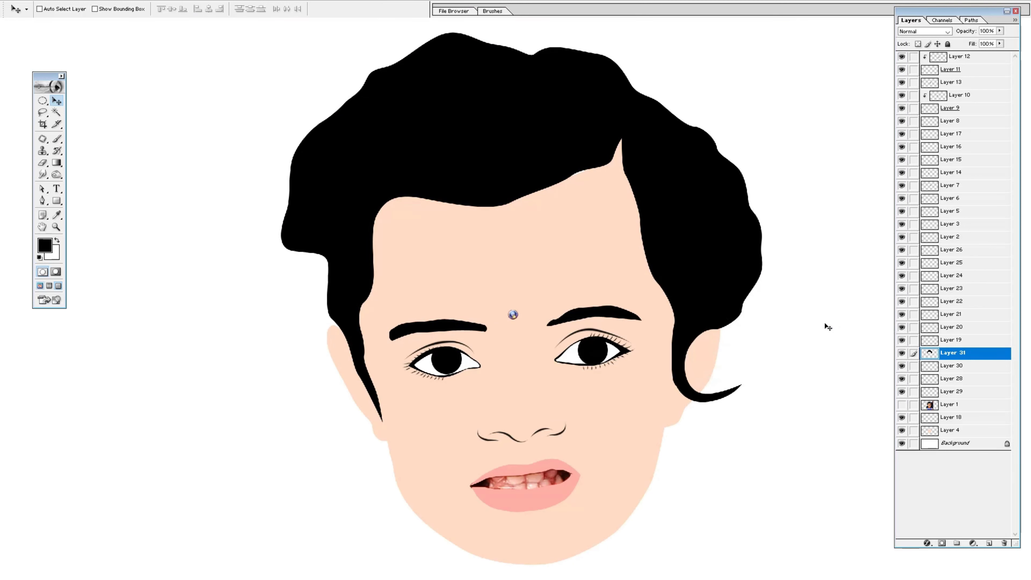
left_click_drag(763, 321, 649, 316)
left_click(901, 404)
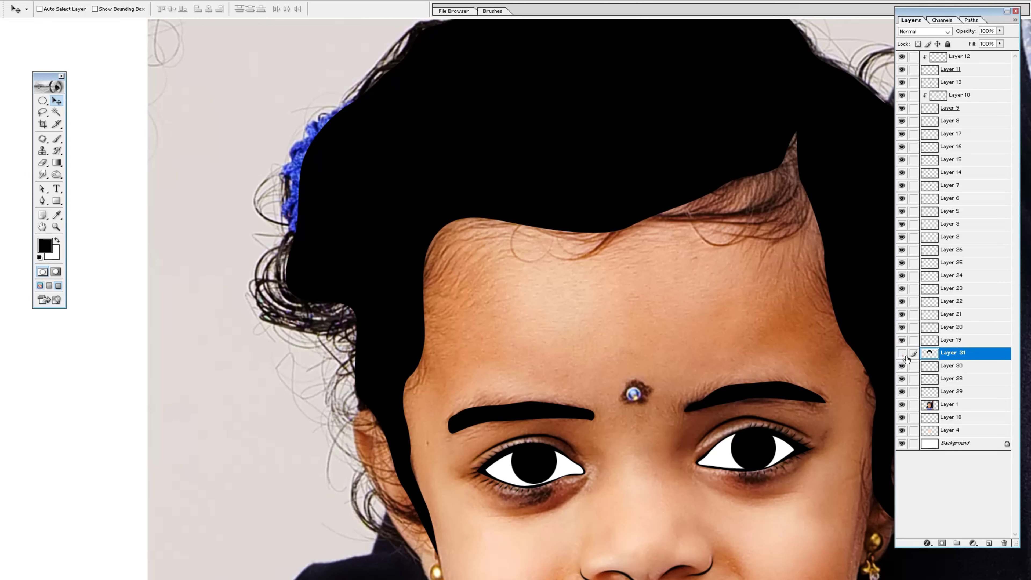
Pen-trace the blue flower's outline up to its top
key("p")
left_click(317, 280)
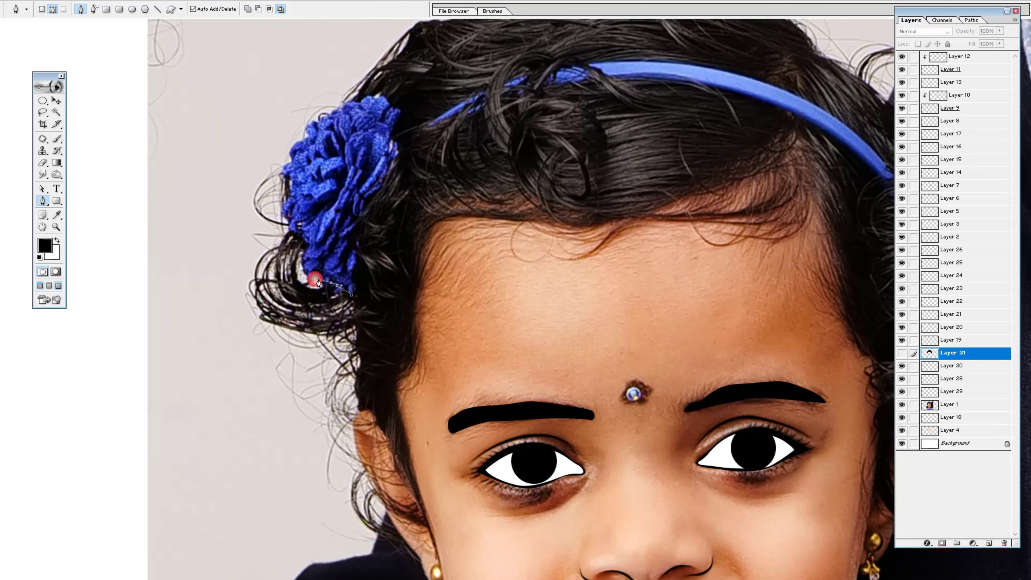
left_click(301, 232)
left_click(286, 210)
left_click(295, 187)
left_click(304, 143)
left_click(349, 101)
left_click(394, 116)
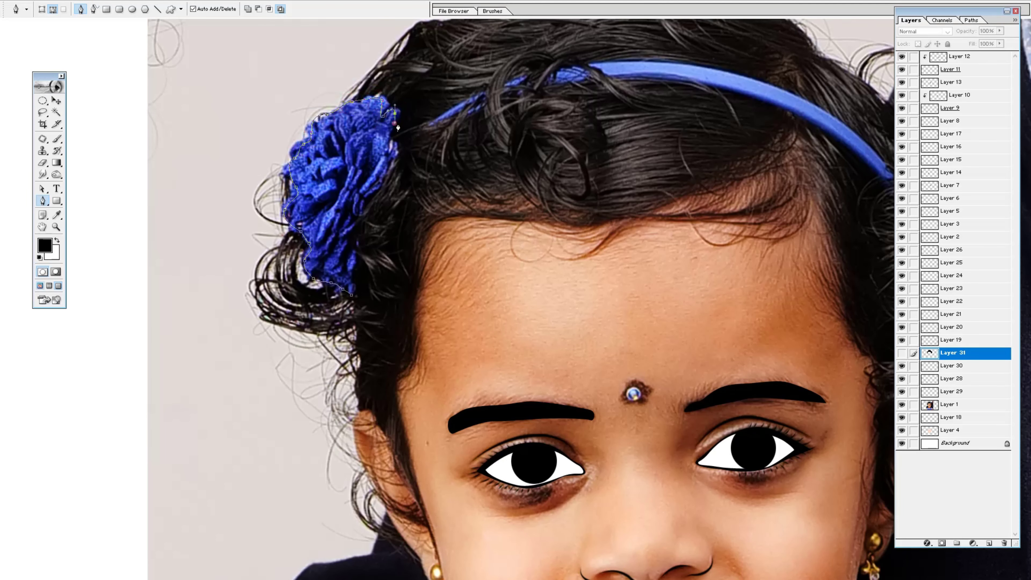
Extend the path along the headband and back, closing the flower-and-headband outline
left_click_drag(613, 58, 583, 73)
left_click(615, 69)
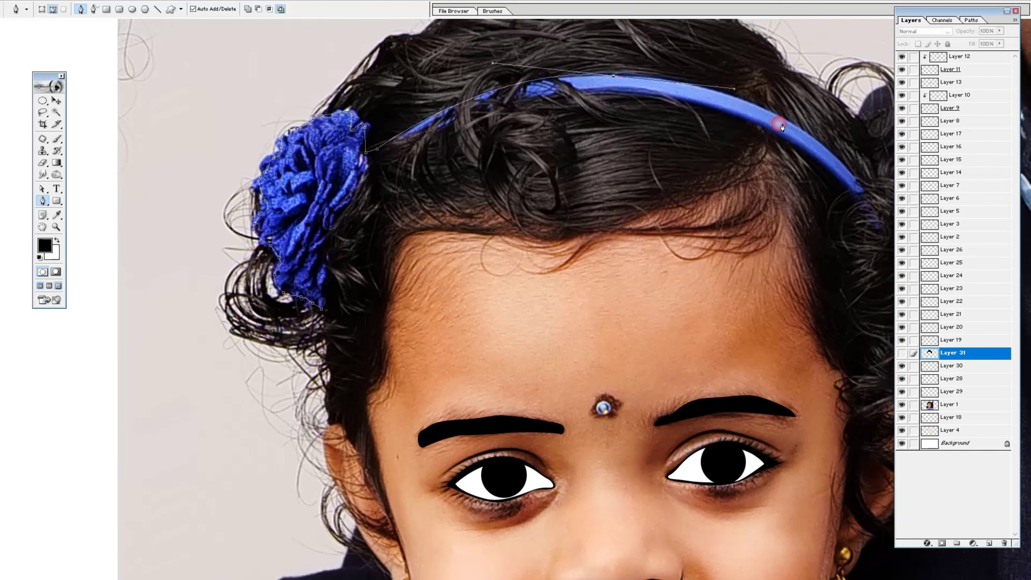
left_click_drag(690, 102, 653, 98)
left_click(791, 133)
left_click(850, 223)
left_click_drag(800, 158, 782, 145)
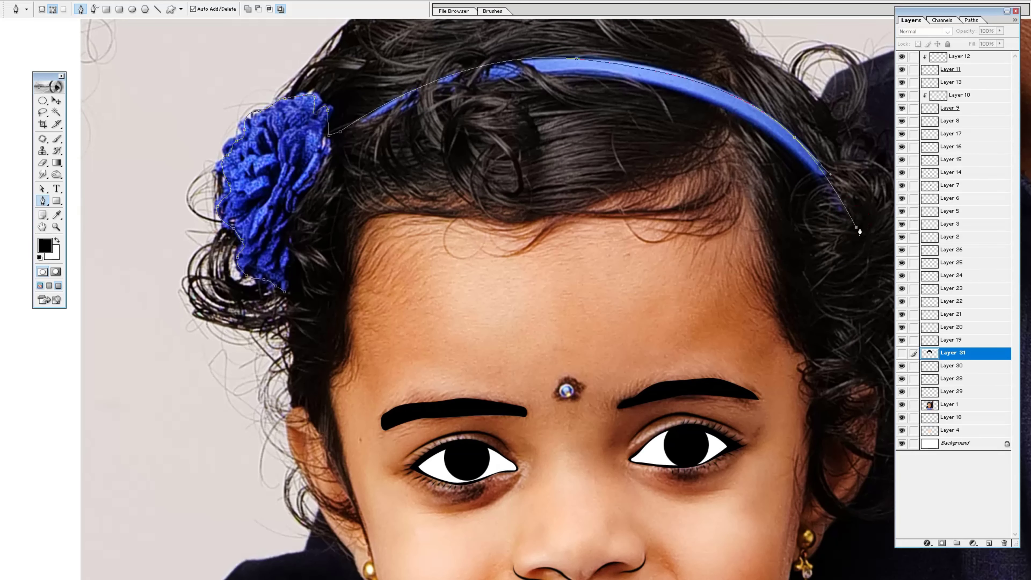
left_click_drag(607, 78, 547, 77)
left_click(333, 141)
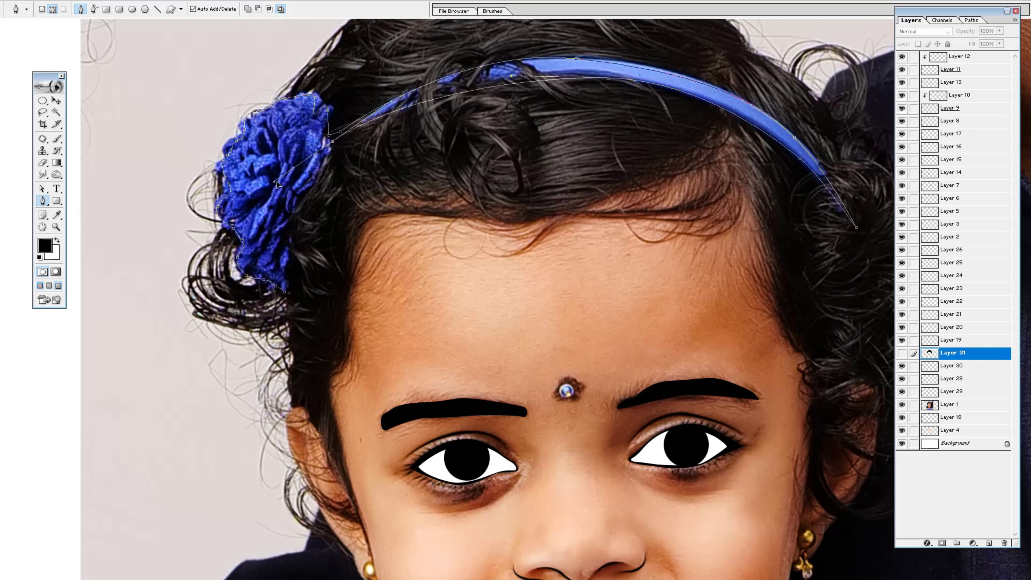
left_click(315, 192)
left_click(291, 211)
left_click(284, 292)
Convert the path to a selection and make photo Layer 1 active to copy it
key("ctrl+Return")
key("v")
right_click(307, 236)
left_click(324, 260)
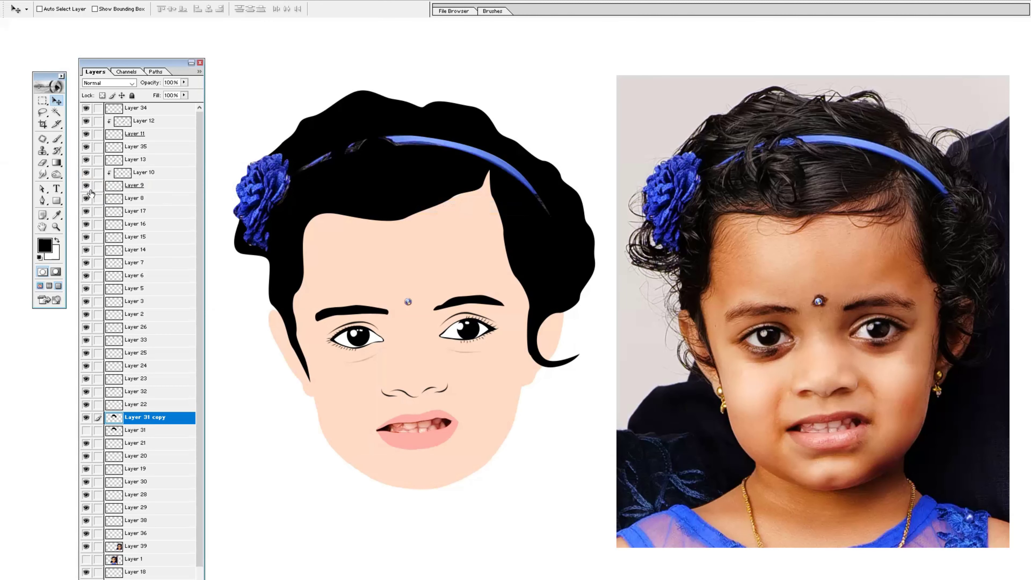
Set the Smudge brush to size 50 and pull hair wisps down across the forehead
left_click_drag(556, 455, 555, 325)
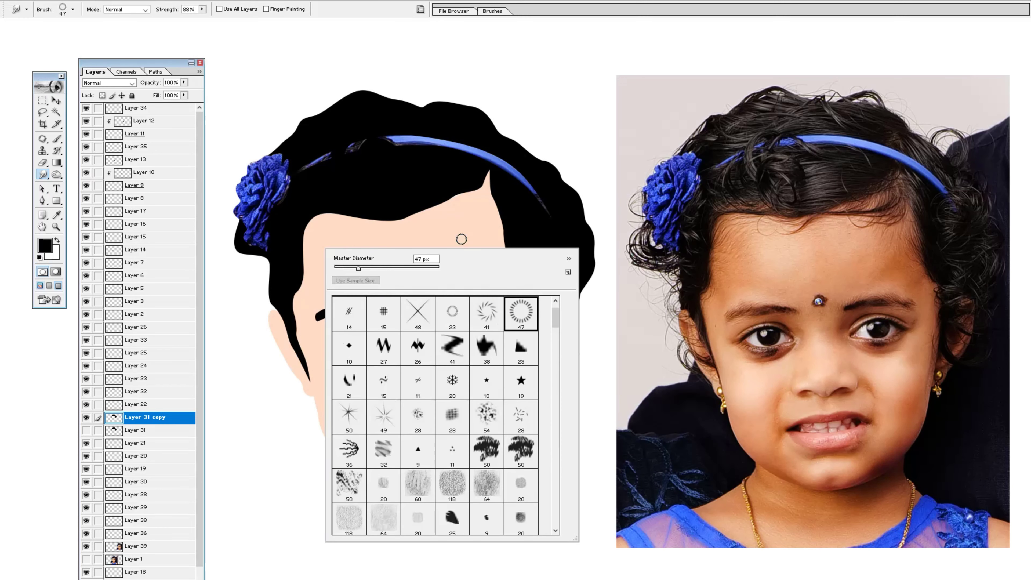
key("Return")
key("bracketright")
left_click_drag(474, 184, 438, 205)
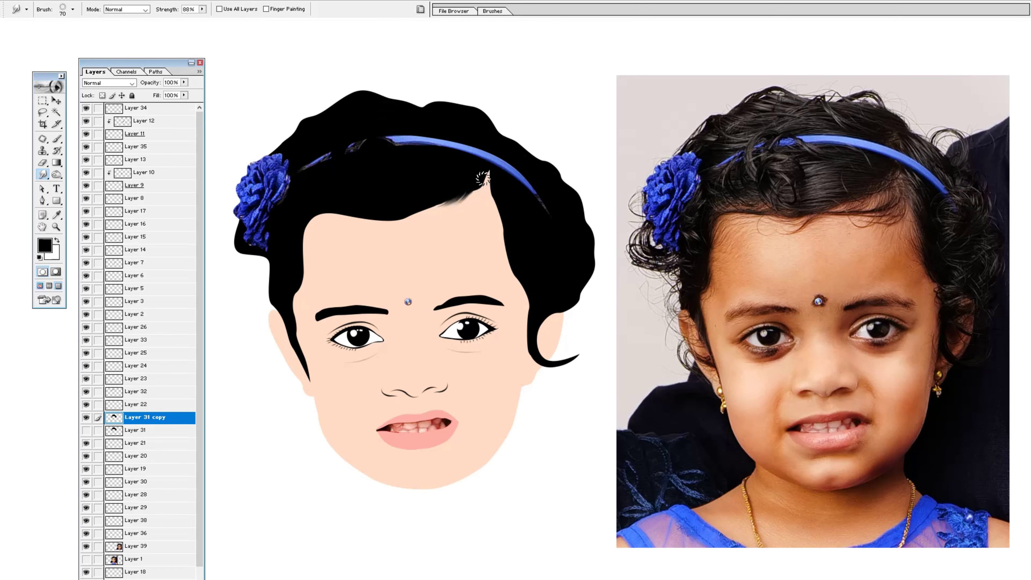
key("ctrl+plus")
left_click_drag(163, 62, 117, 54)
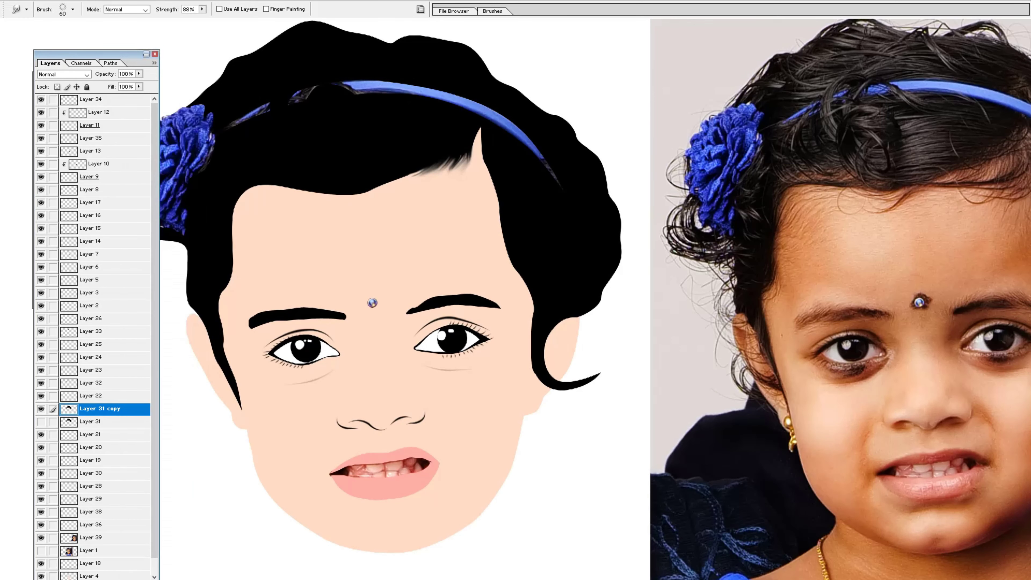
key("bracketleft")
left_click_drag(471, 152, 357, 203)
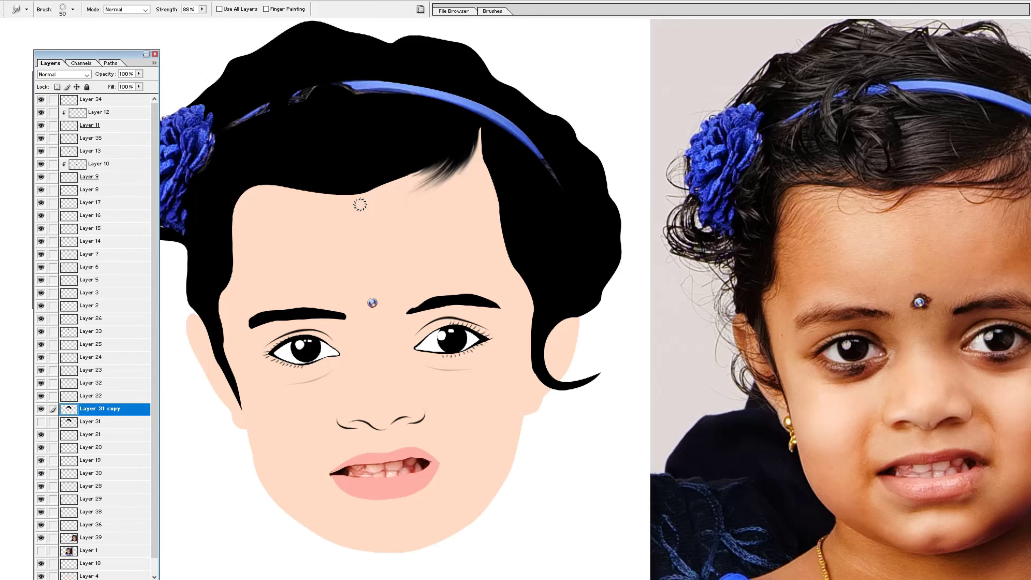
left_click_drag(417, 157, 345, 193)
mouse_move(430, 157)
left_mouse_down()
mouse_move(365, 187)
mouse_move(377, 189)
mouse_move(249, 194)
mouse_move(223, 276)
mouse_move(233, 225)
mouse_move(306, 196)
left_mouse_up()
left_click_drag(386, 181, 299, 180)
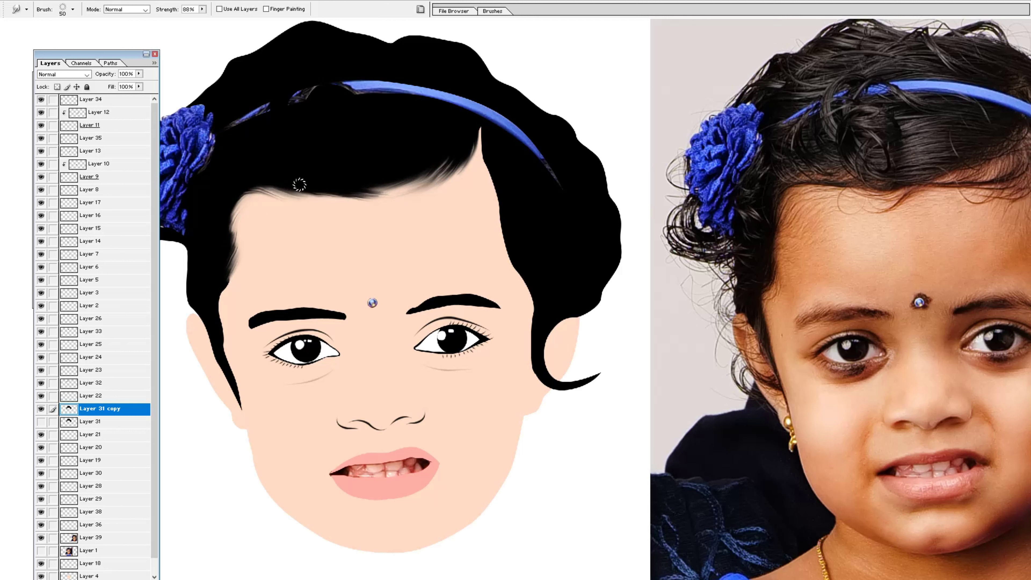
left_click_drag(435, 166, 345, 190)
left_click_drag(454, 175, 360, 211)
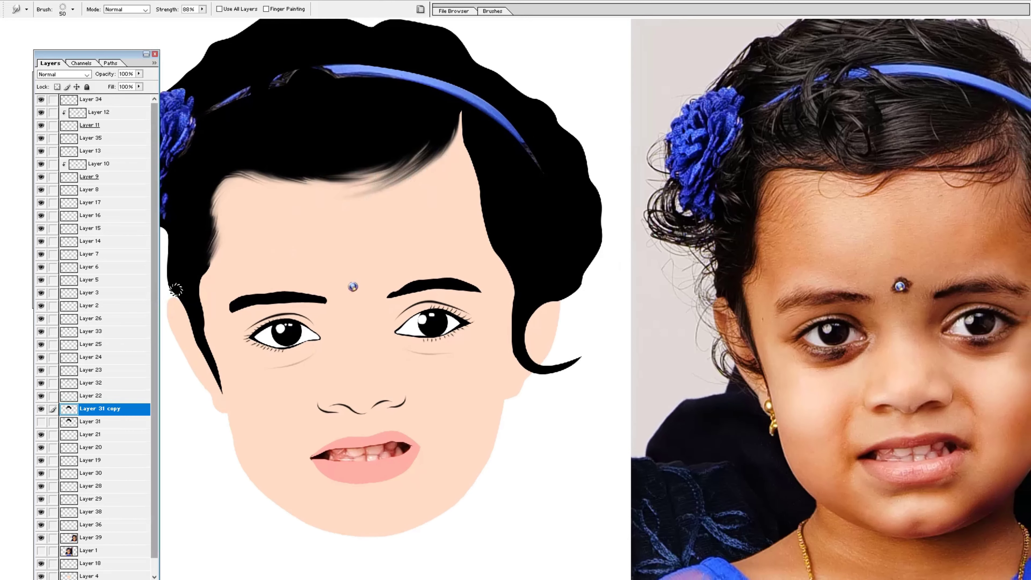
Smudge wisps along the face's left edge, over the ears and beside the right forehead
mouse_move(215, 300)
left_mouse_down()
mouse_move(207, 260)
mouse_move(232, 408)
left_mouse_up()
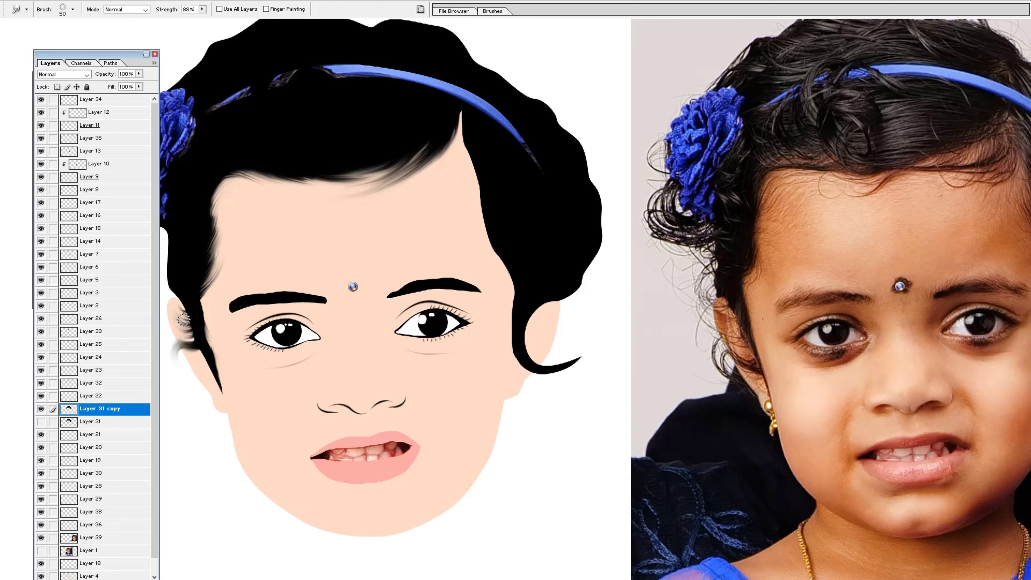
mouse_move(183, 319)
left_mouse_down()
mouse_move(178, 296)
mouse_move(191, 333)
left_mouse_up()
mouse_move(185, 294)
left_mouse_down()
mouse_move(195, 337)
mouse_move(186, 317)
left_mouse_up()
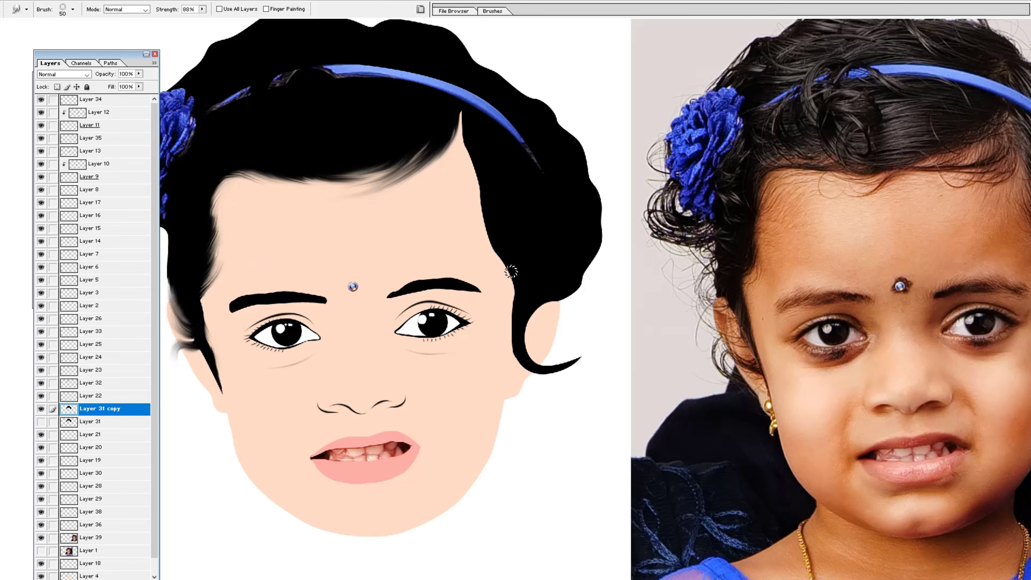
mouse_move(516, 234)
left_mouse_down()
mouse_move(461, 246)
mouse_move(418, 171)
mouse_move(438, 248)
left_mouse_up()
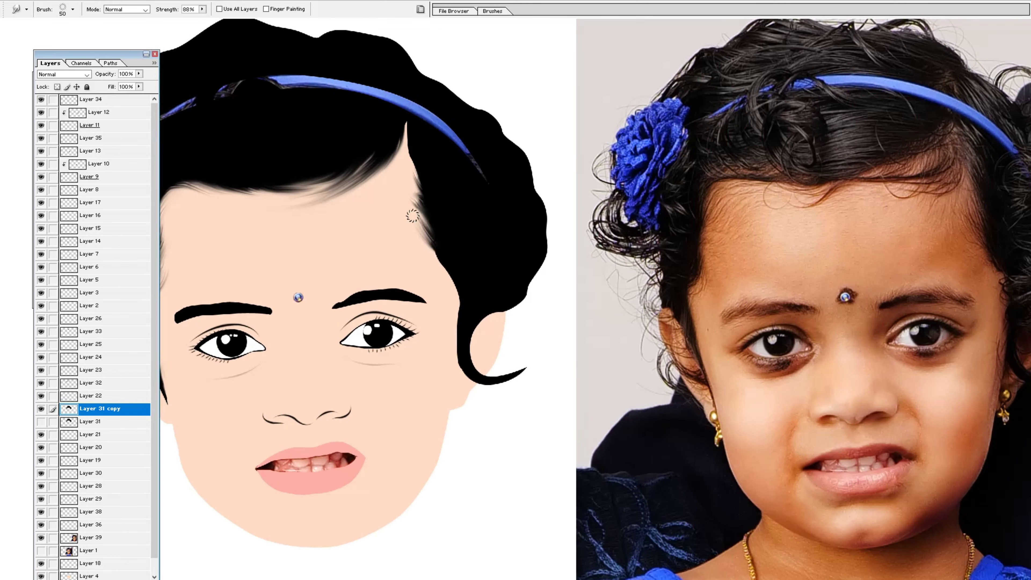
mouse_move(421, 203)
left_mouse_down()
mouse_move(448, 267)
mouse_move(406, 122)
mouse_move(424, 187)
left_mouse_up()
mouse_move(402, 150)
left_mouse_down()
mouse_move(434, 249)
mouse_move(426, 232)
left_mouse_up()
mouse_move(452, 292)
left_mouse_down()
mouse_move(467, 292)
mouse_move(418, 362)
mouse_move(487, 347)
left_mouse_up()
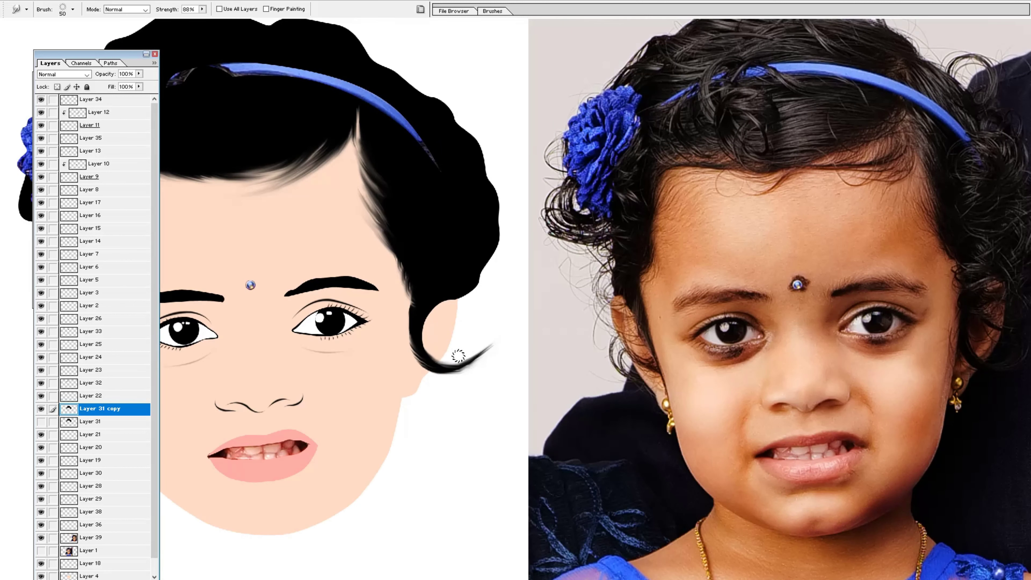
mouse_move(416, 321)
left_mouse_down()
mouse_move(410, 362)
mouse_move(386, 361)
left_mouse_up()
mouse_move(433, 299)
left_mouse_down()
mouse_move(473, 320)
mouse_move(434, 355)
mouse_move(497, 247)
left_mouse_up()
Feather the right edge, below the flower and the top edges, enlarging the brush to 60
key("ctrl+minus")
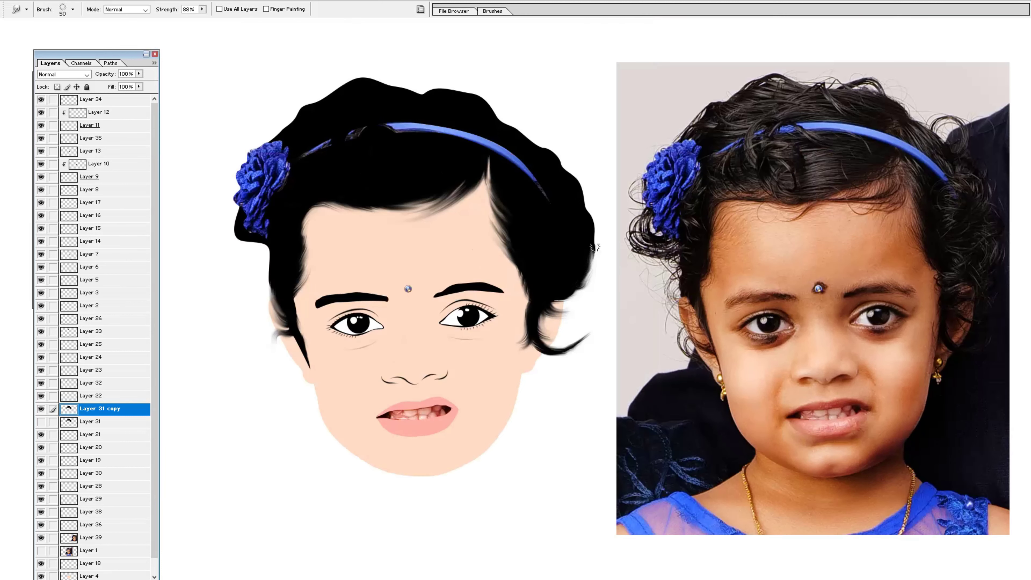
left_click_drag(595, 247, 585, 255)
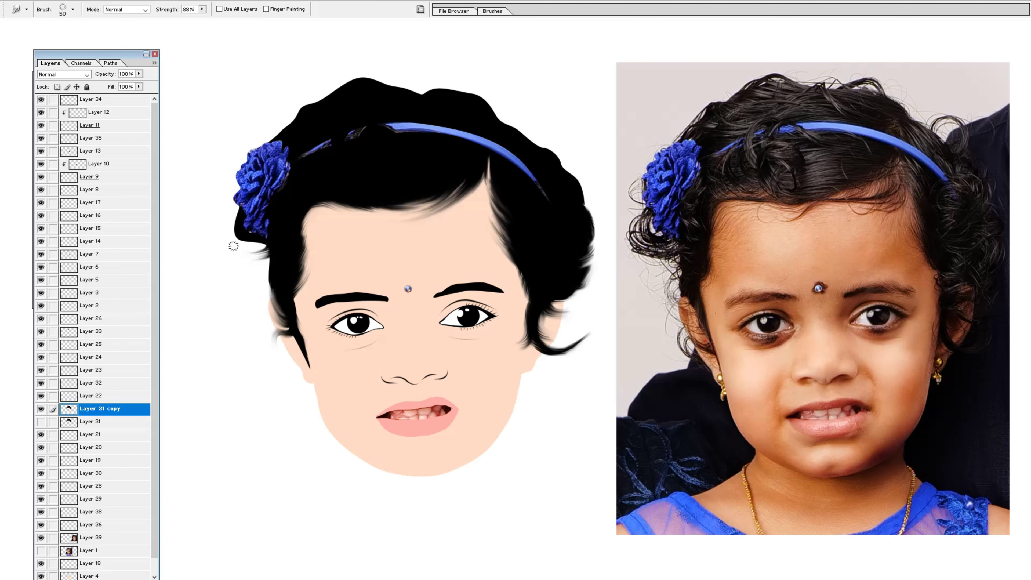
mouse_move(241, 230)
left_mouse_down()
mouse_move(260, 260)
mouse_move(264, 306)
left_mouse_up()
mouse_move(262, 255)
left_mouse_down()
mouse_move(242, 271)
mouse_move(265, 302)
left_mouse_up()
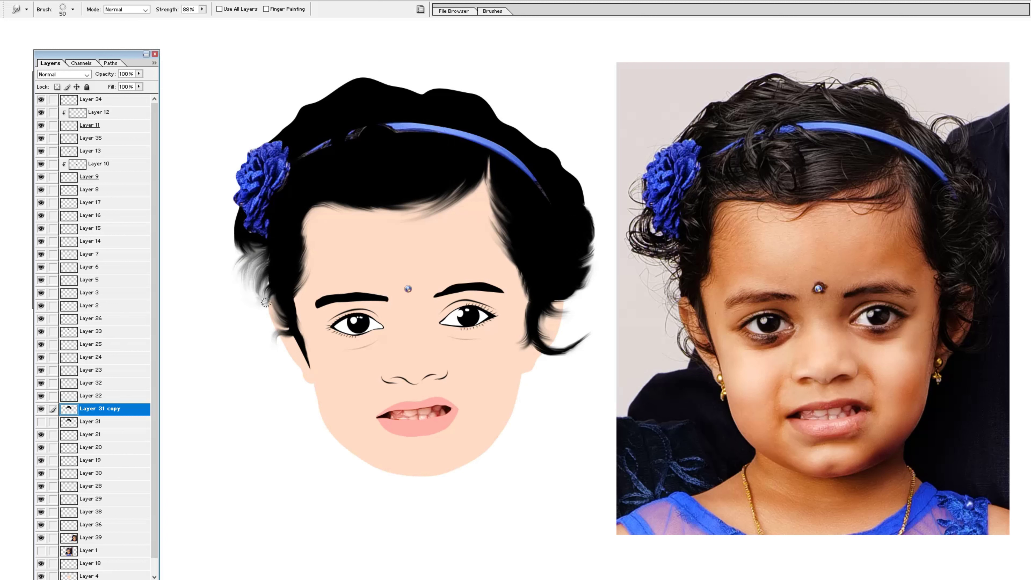
mouse_move(292, 133)
left_mouse_down()
mouse_move(345, 91)
mouse_move(385, 82)
mouse_move(489, 104)
mouse_move(538, 140)
left_mouse_up()
key("bracketright")
mouse_move(471, 91)
left_mouse_down()
mouse_move(525, 108)
mouse_move(550, 163)
mouse_move(578, 187)
left_mouse_up()
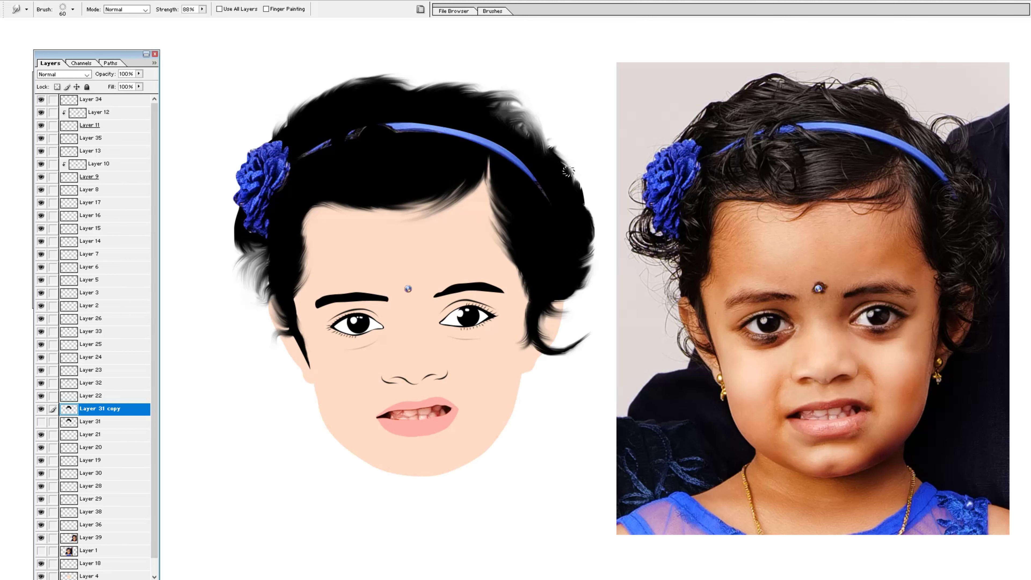
left_click_drag(560, 152, 587, 210)
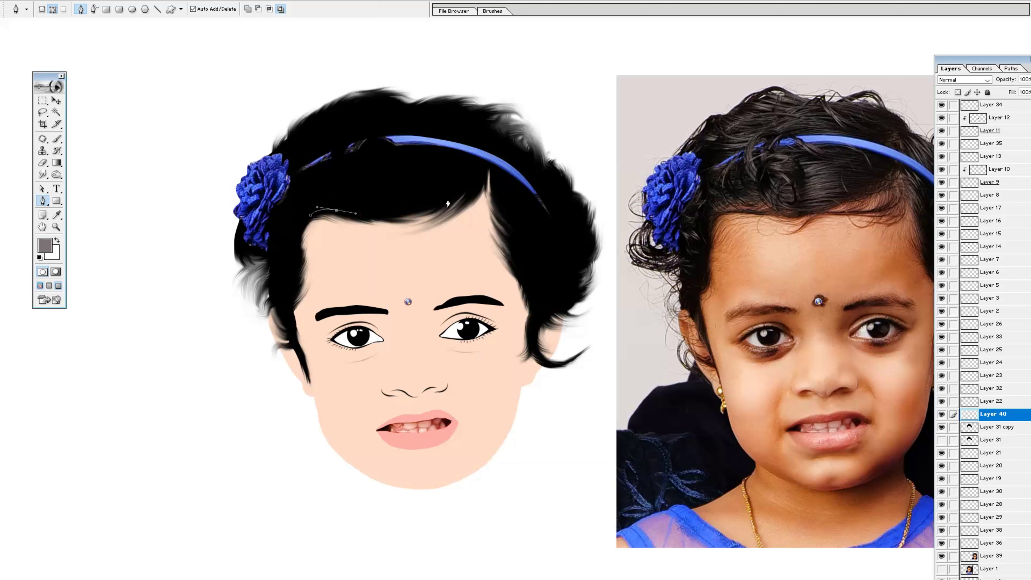
Draw curved Pen paths for light strands across the upper hair toward the headband
left_click_drag(445, 198, 482, 175)
left_click(470, 170)
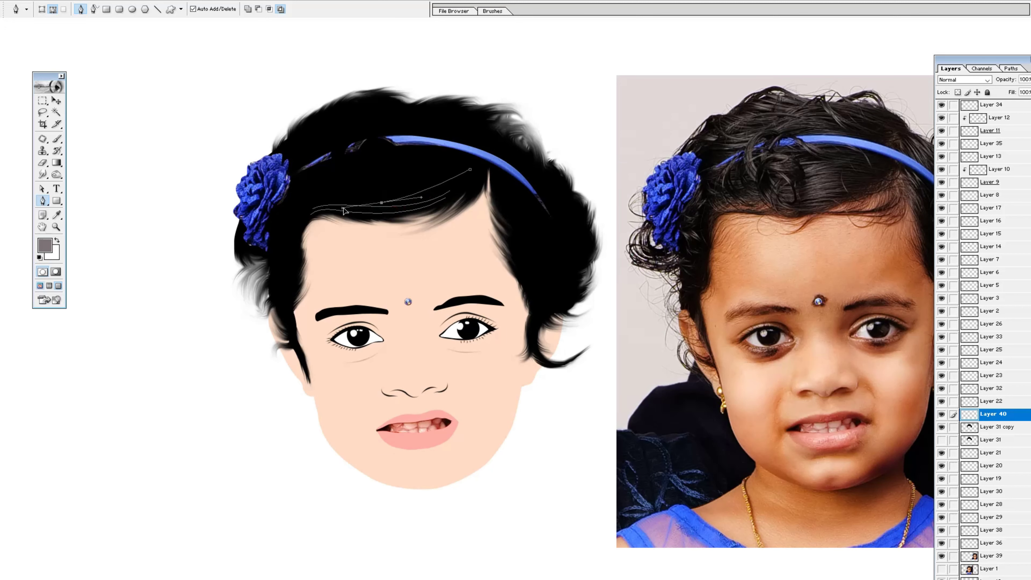
left_click(323, 197)
left_click_drag(406, 194, 486, 158)
left_click_drag(440, 184, 443, 183)
left_click_drag(321, 191, 333, 191)
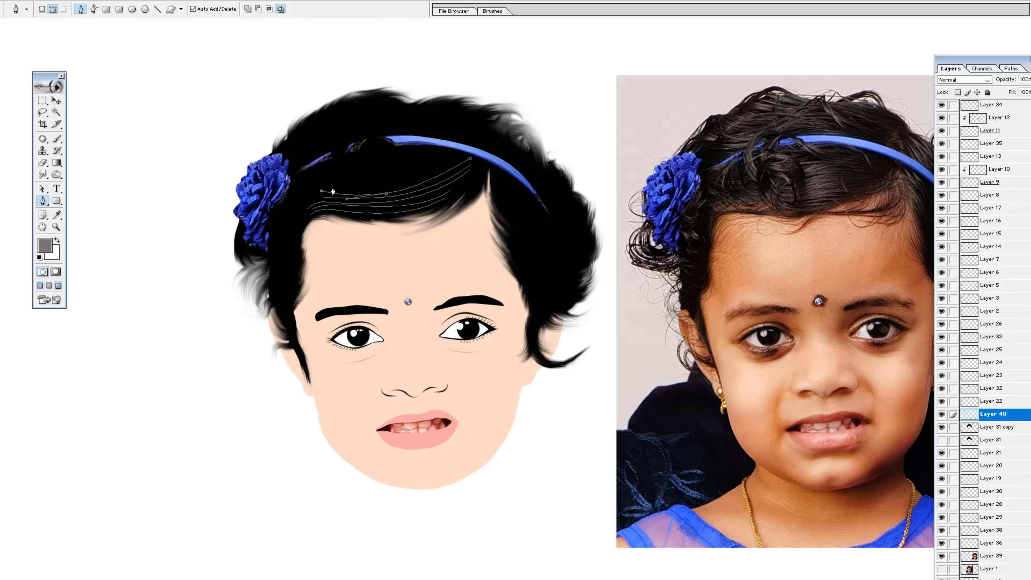
left_click(480, 168)
Add more strand paths below the headband, across the top hair and down the left side
left_click(483, 171)
left_click_drag(460, 204, 451, 212)
left_click_drag(448, 158, 425, 162)
left_click_drag(325, 172, 404, 174)
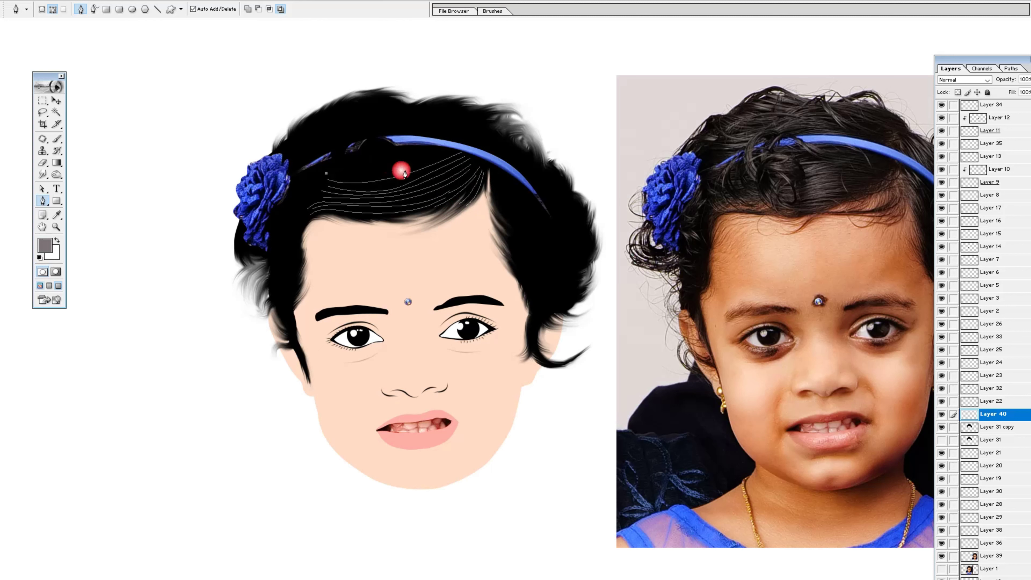
left_click(406, 165)
mouse_move(467, 156)
left_mouse_down()
mouse_move(448, 162)
mouse_move(452, 151)
left_mouse_up()
left_click(366, 156)
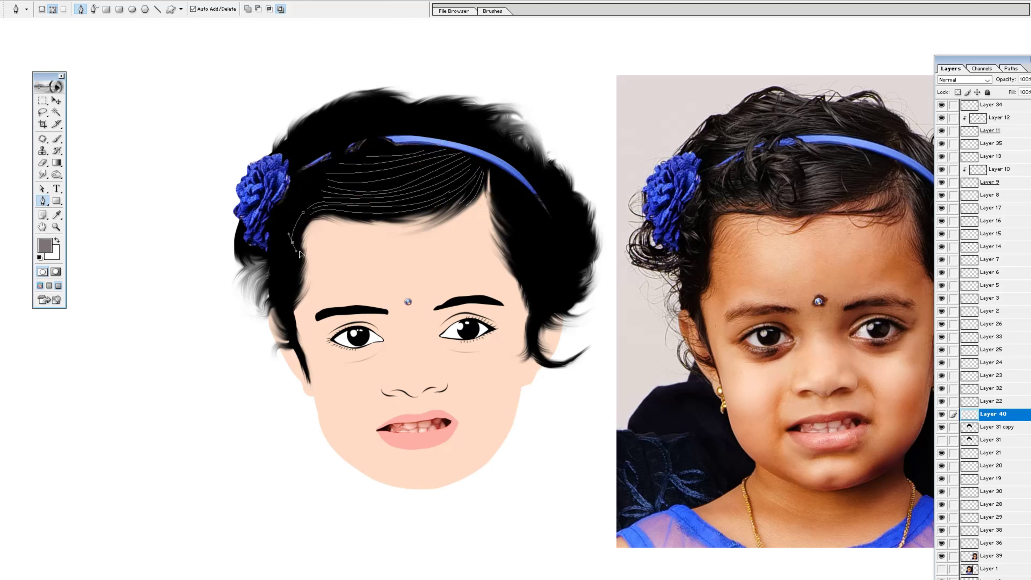
left_click_drag(301, 254, 304, 265)
left_click_drag(289, 319, 288, 310)
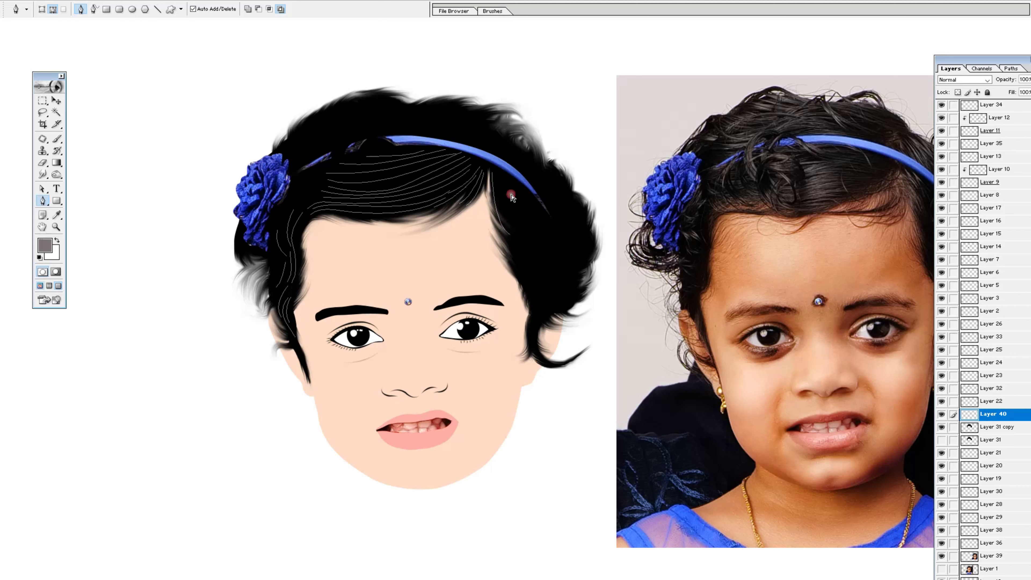
Stroke the paths into white strands and start a strand path down the right hair
left_click(520, 223)
left_click(510, 198)
left_click(514, 248)
left_click_drag(544, 287, 577, 290)
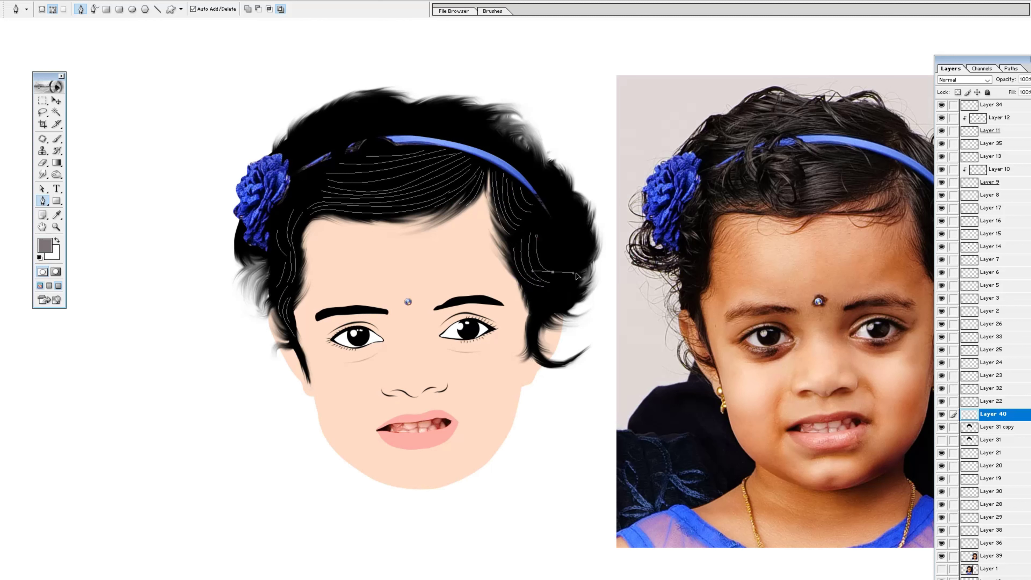
key("F2")
Add and stroke further white strand paths curving along the right hair
left_click(556, 226)
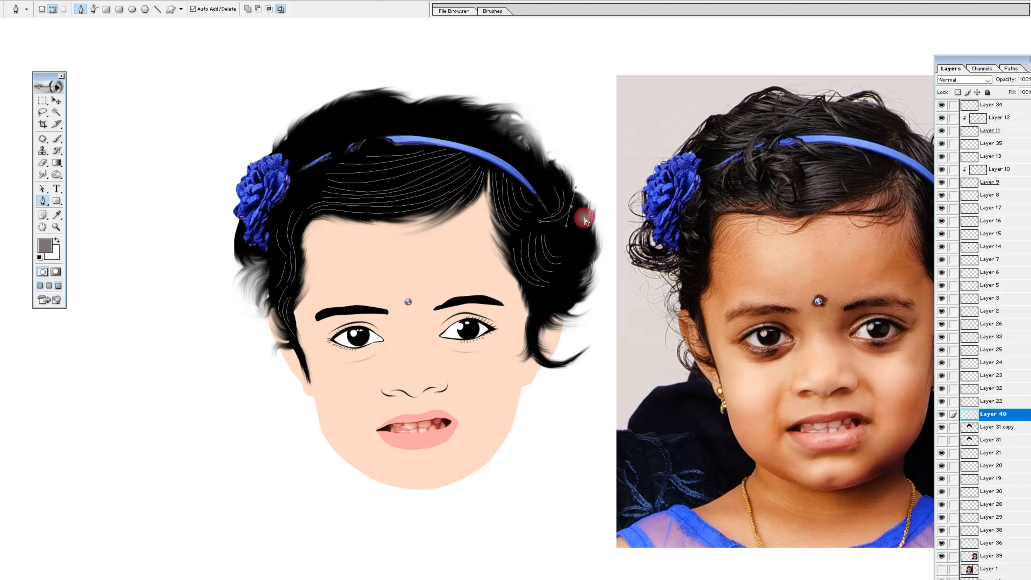
left_click_drag(581, 202, 584, 217)
left_click(578, 245)
left_click(560, 265)
key("F2")
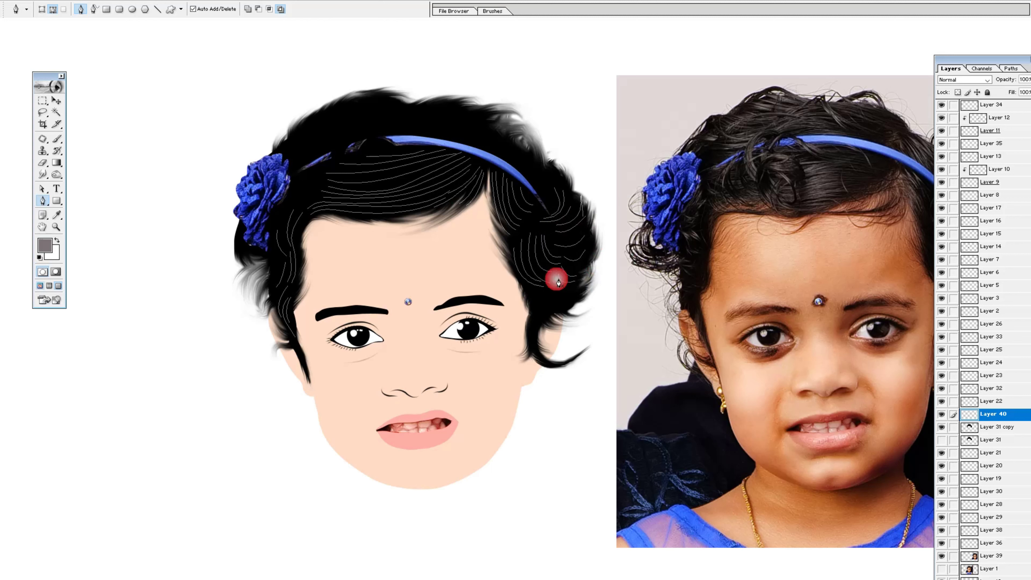
left_click(553, 290)
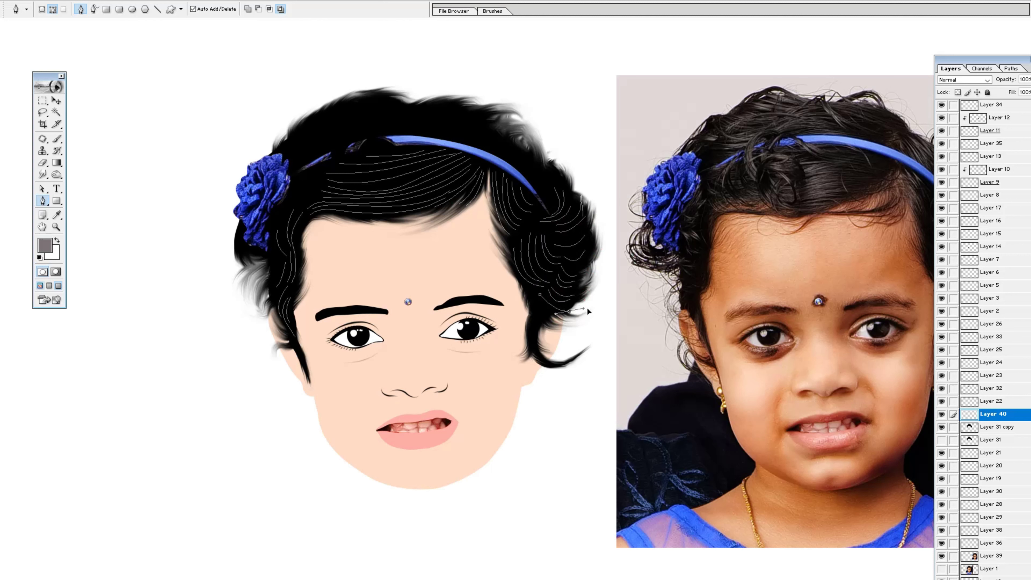
key("F2")
Stroke a strand arcing over the headband, then path strands across the top and up the left hair
left_click(539, 317)
left_click(428, 132)
left_click(486, 142)
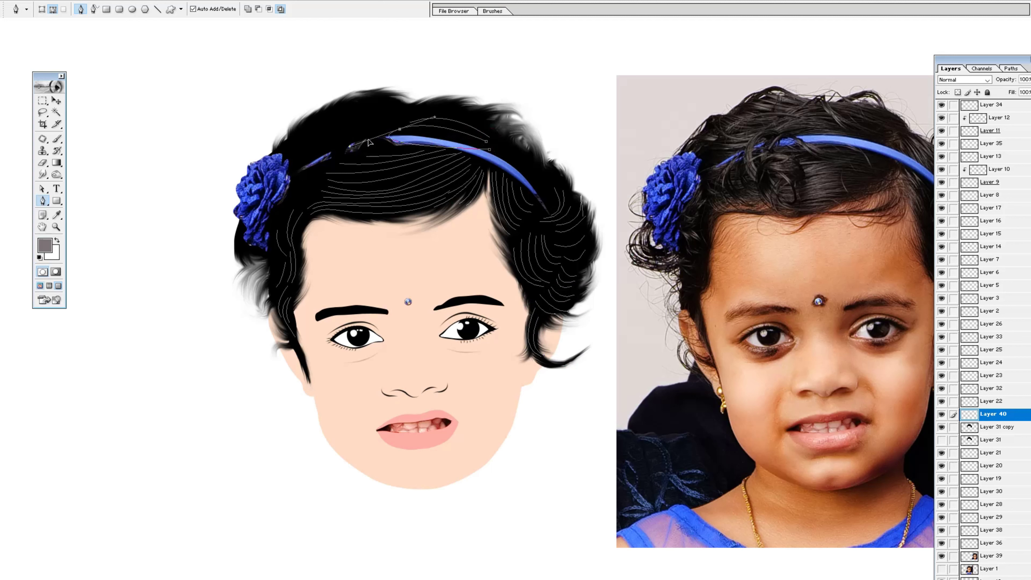
key("F2")
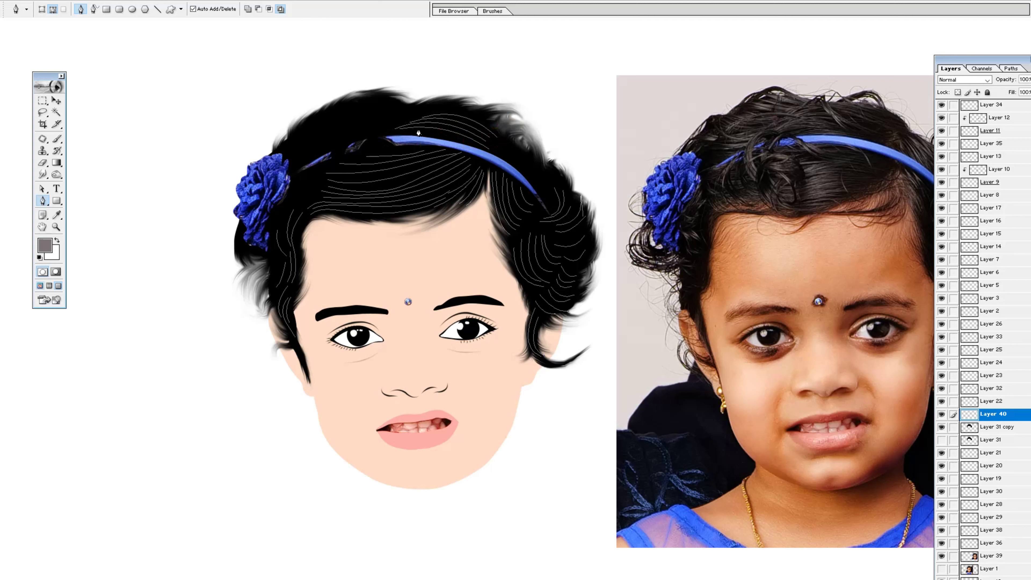
left_click(366, 156)
left_click(425, 151)
left_click(304, 160)
left_click_drag(314, 123, 333, 107)
key("a")
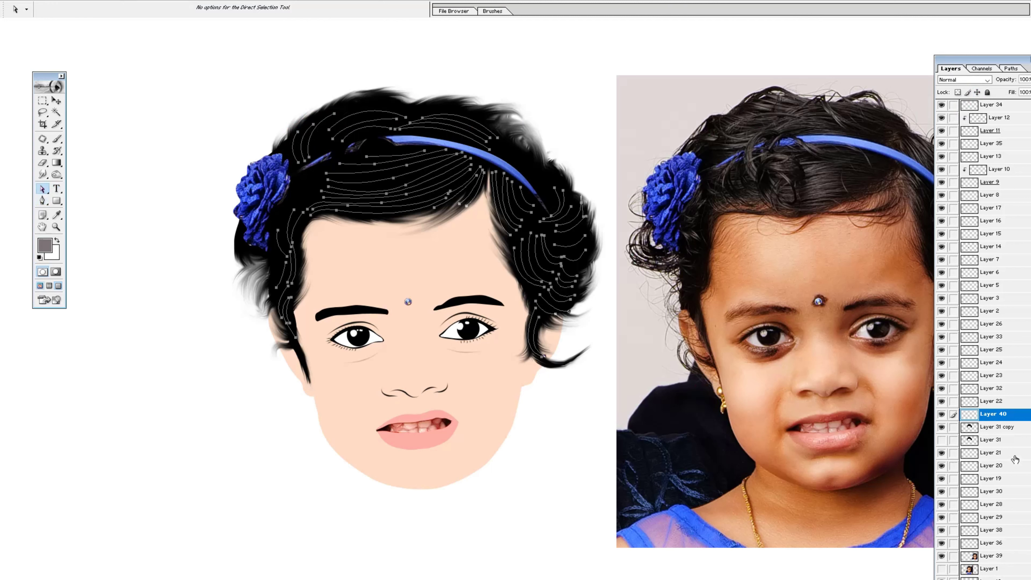
Stroke all hair paths with thin tapered white strands and hide the path outlines
left_click(506, 261)
key("ctrl+h")
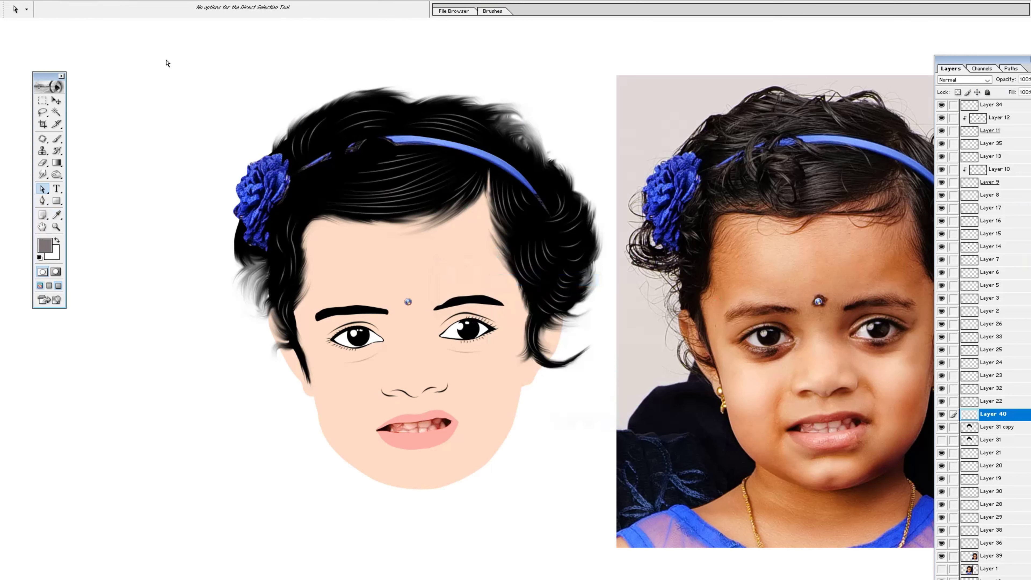
key("ctrl+h")
key("p")
right_click(485, 153)
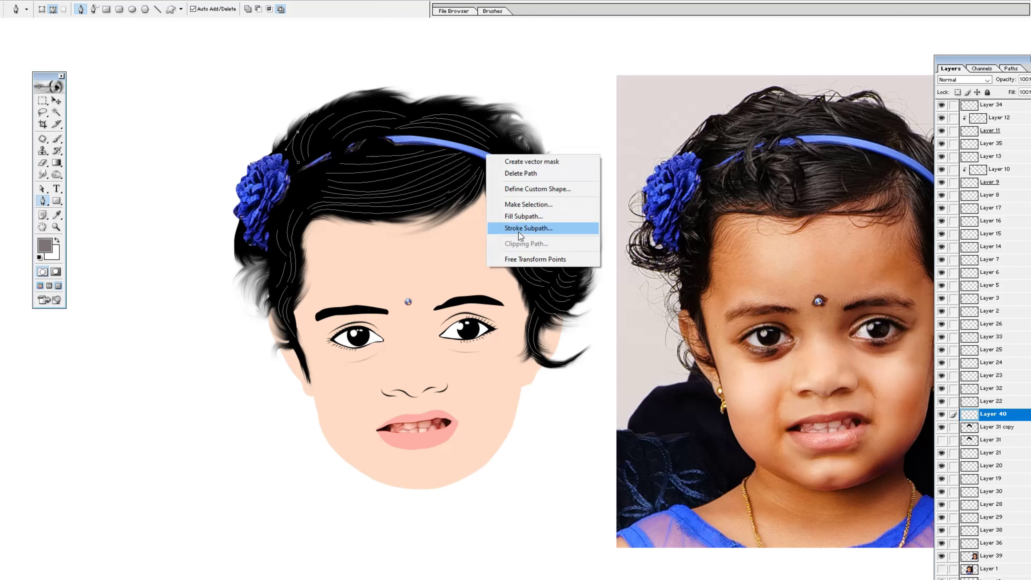
key("Escape")
right_click(529, 187)
left_click(564, 262)
key("v")
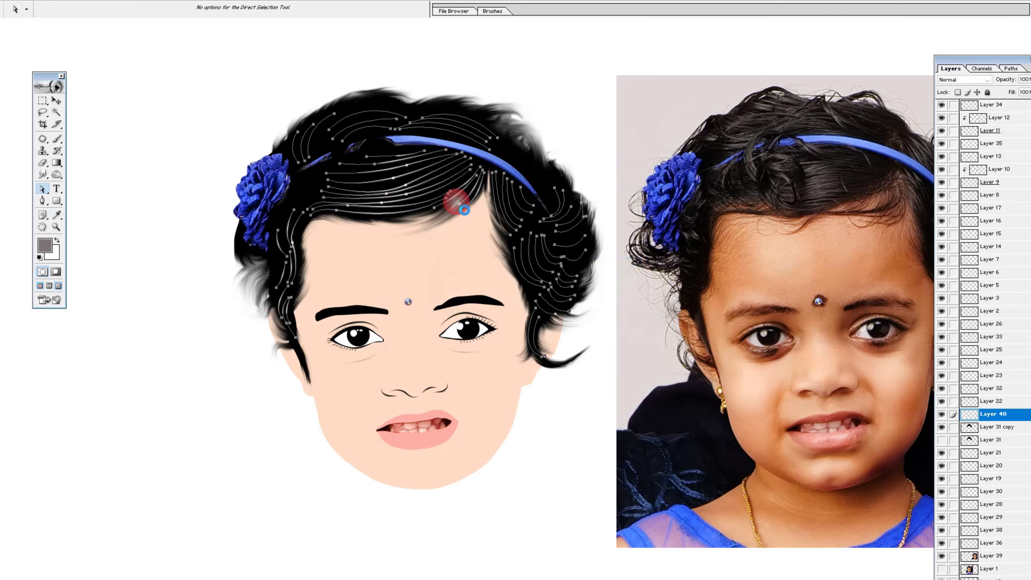
key("ctrl+h")
Soften the hair strands with a Gaussian Blur
left_click(117, 5)
left_click(302, 105)
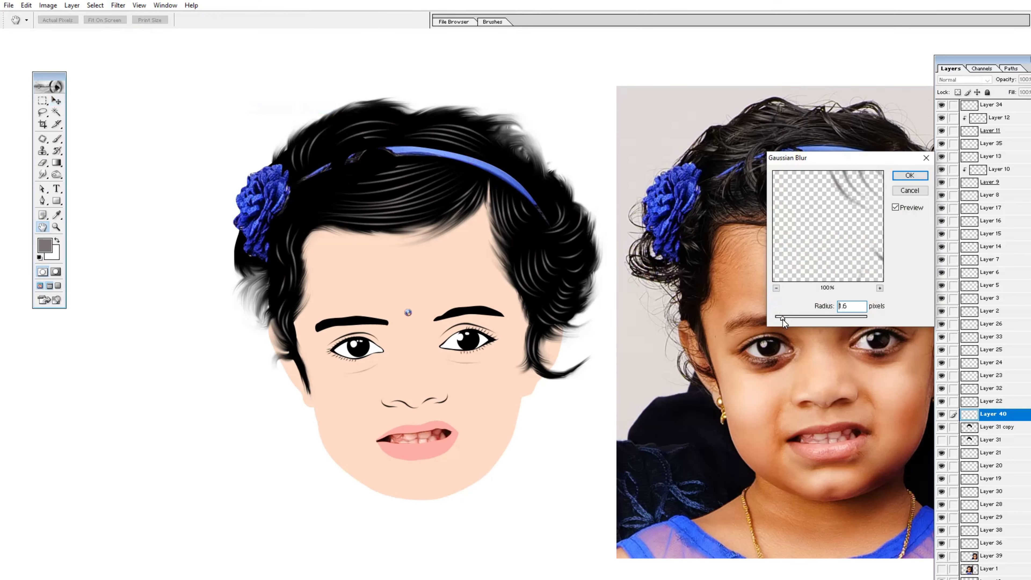
key("Return")
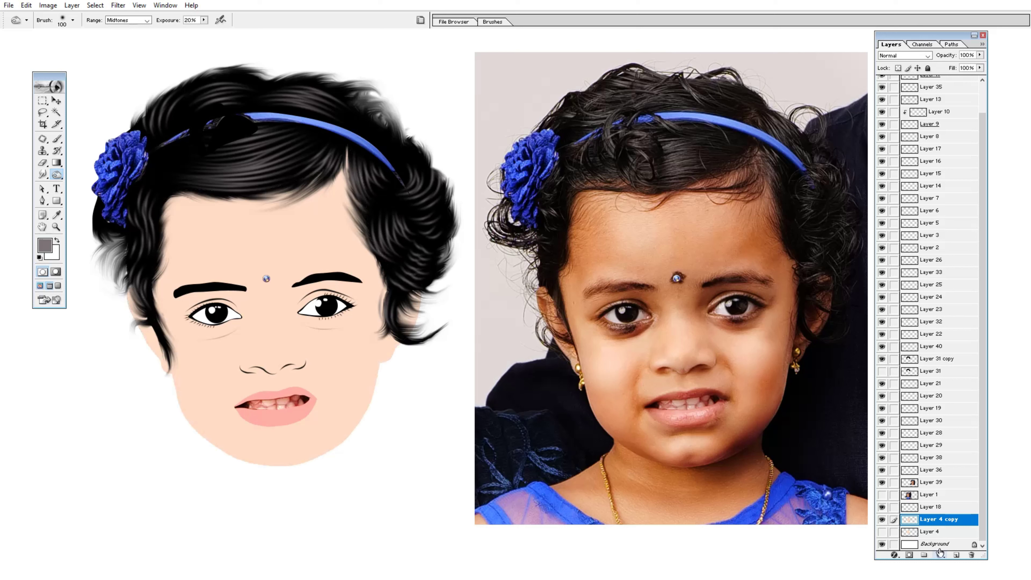
Load the face skin as a selection and lighten along the right hairline
left_click(938, 527, "ctrl")
key("bracketright")
key("bracketright")
left_click_drag(402, 183, 345, 206)
key("bracketright")
key("bracketright")
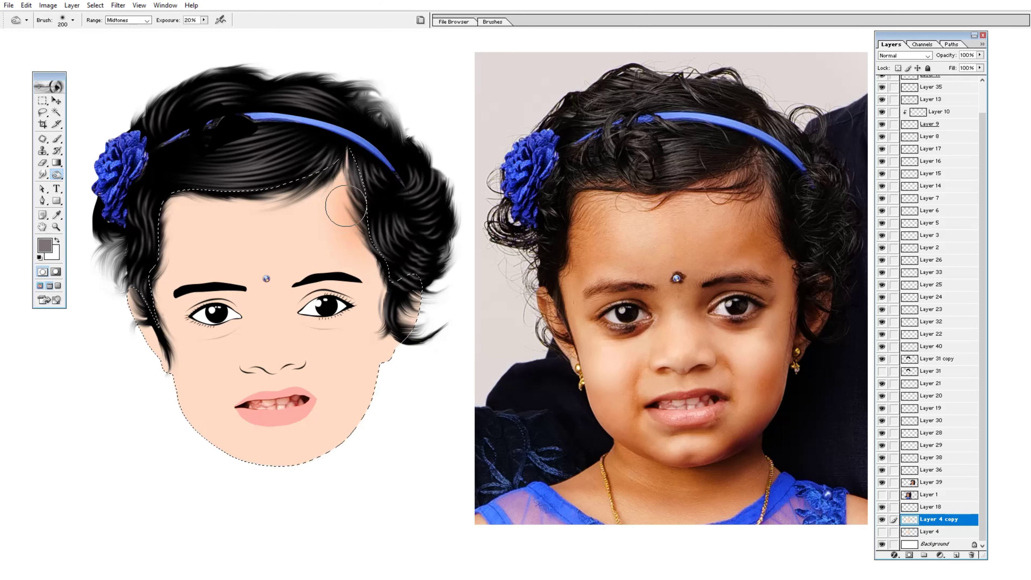
key("bracketleft")
key("bracketleft")
key("bracketleft")
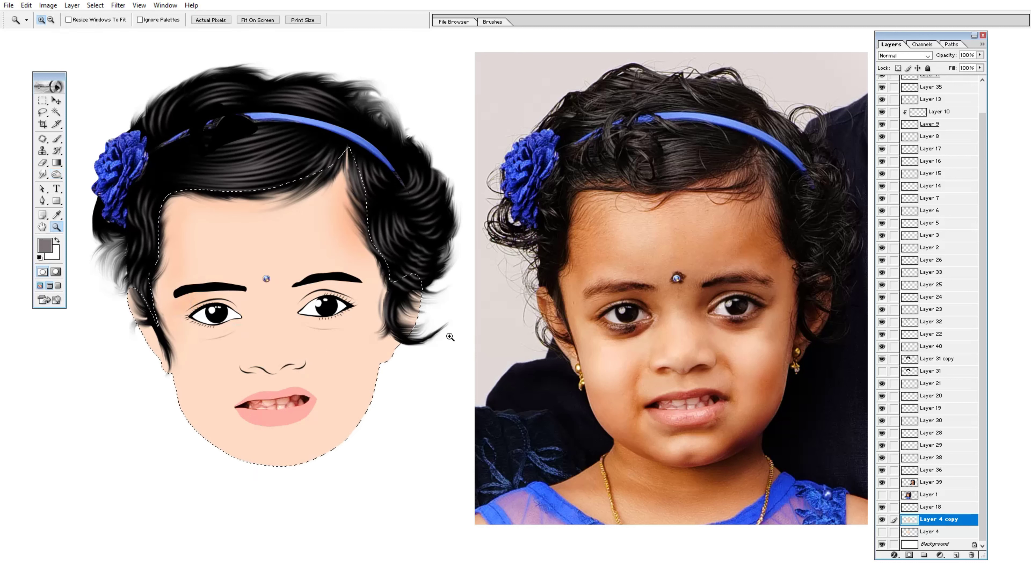
Zoom in on the face and lighten the upper eyelid of the right eye
key("ctrl+plus")
key("h")
left_click(56, 174)
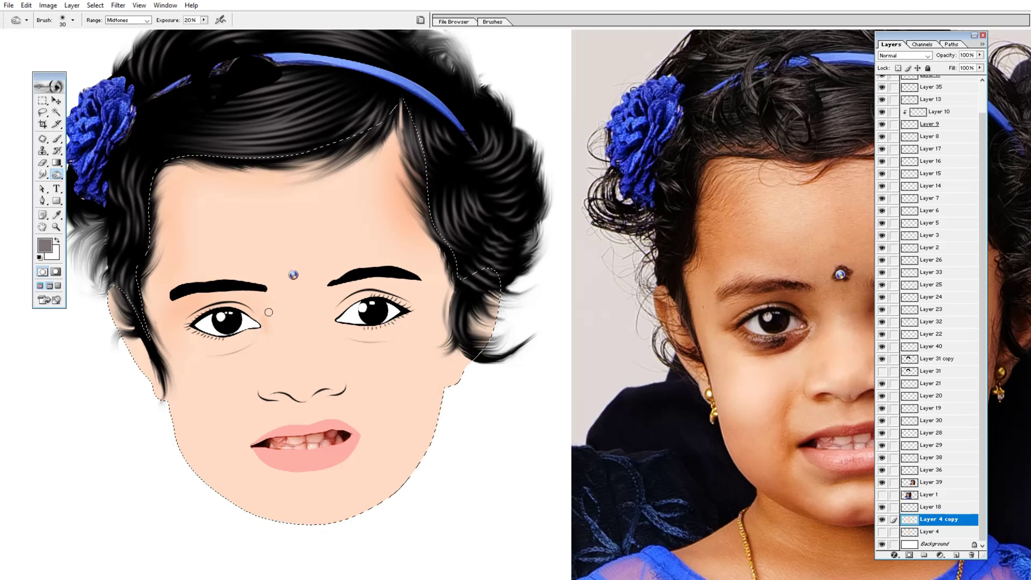
key("bracketright")
key("bracketright")
key("bracketright")
left_click_drag(337, 311, 381, 300)
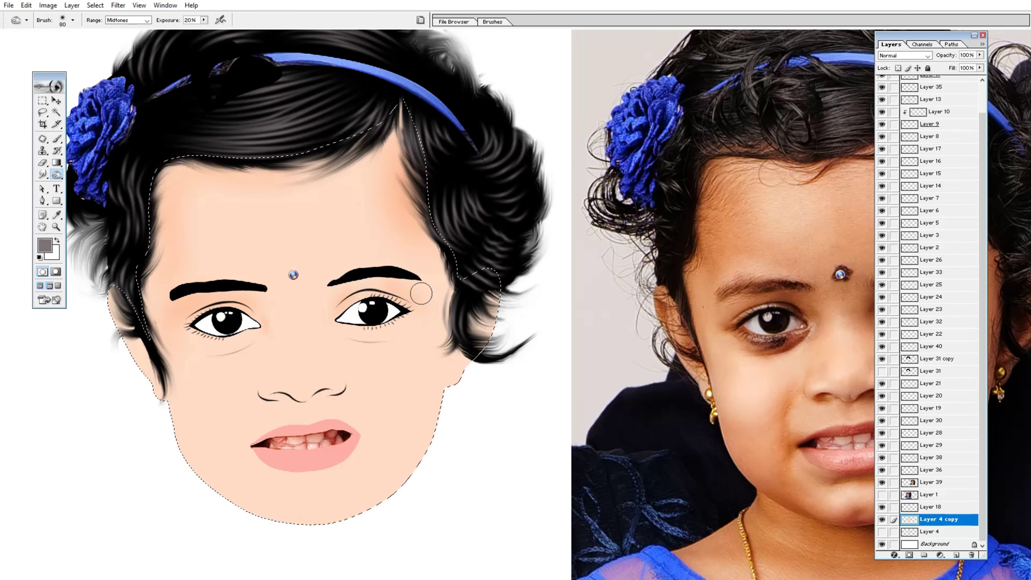
Darken a shadow under the left eye and shade beside the mouth corners
left_click(974, 34)
key("bracketleft")
key("bracketleft")
key("bracketleft")
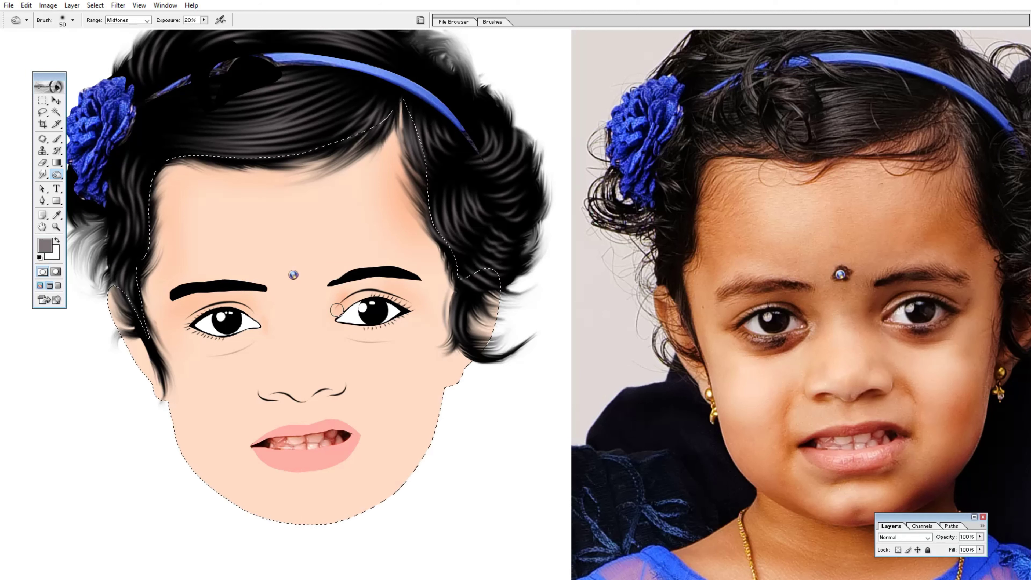
left_click_drag(228, 342, 234, 352)
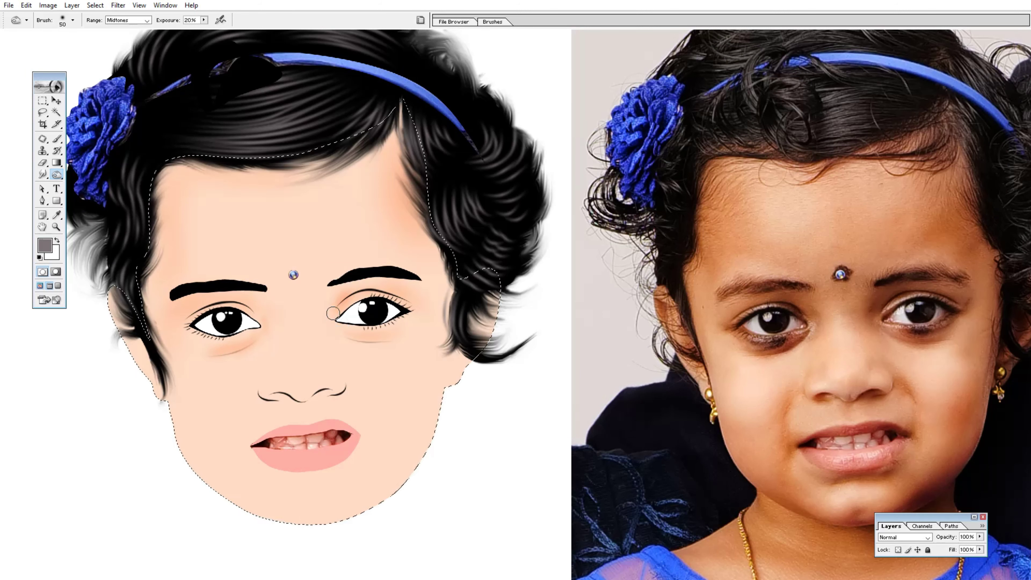
scroll(322, 333, "down", 2)
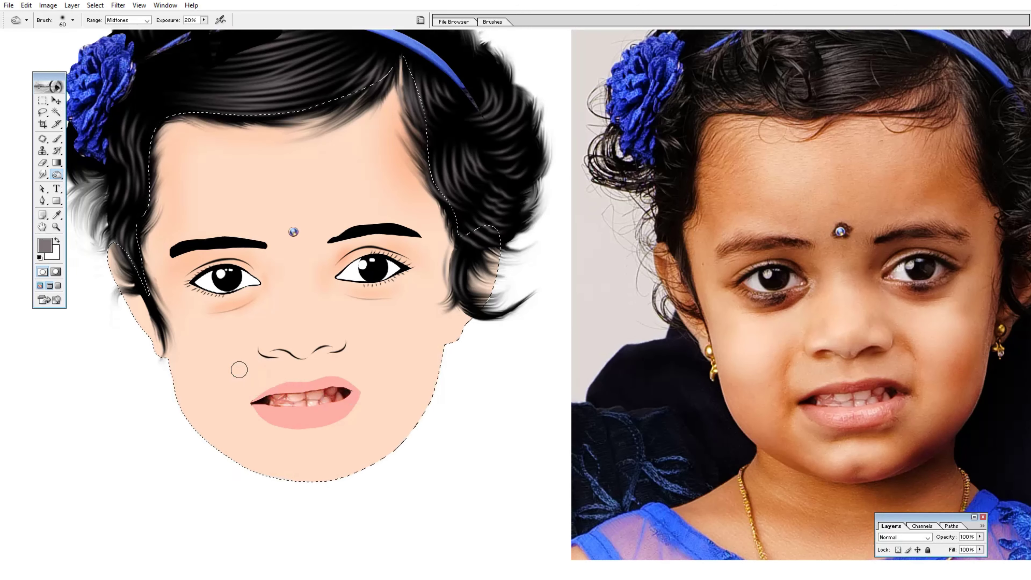
left_click_drag(254, 358, 254, 402)
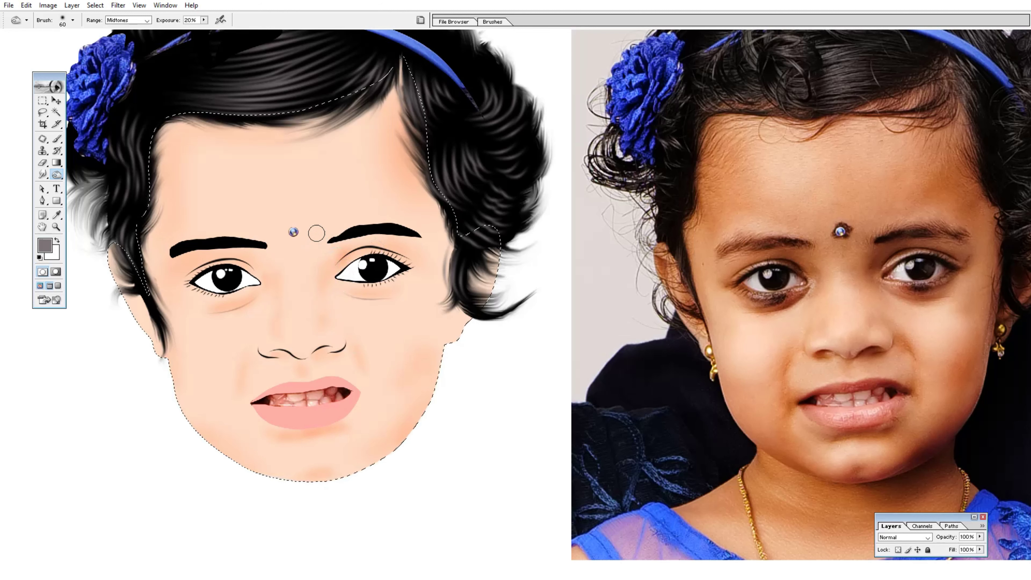
key("bracketright")
key("bracketright")
key("bracketright")
key("bracketright")
Deselect the face, zoom out, and start an outline path beside the ear
key("ctrl+d")
key("z")
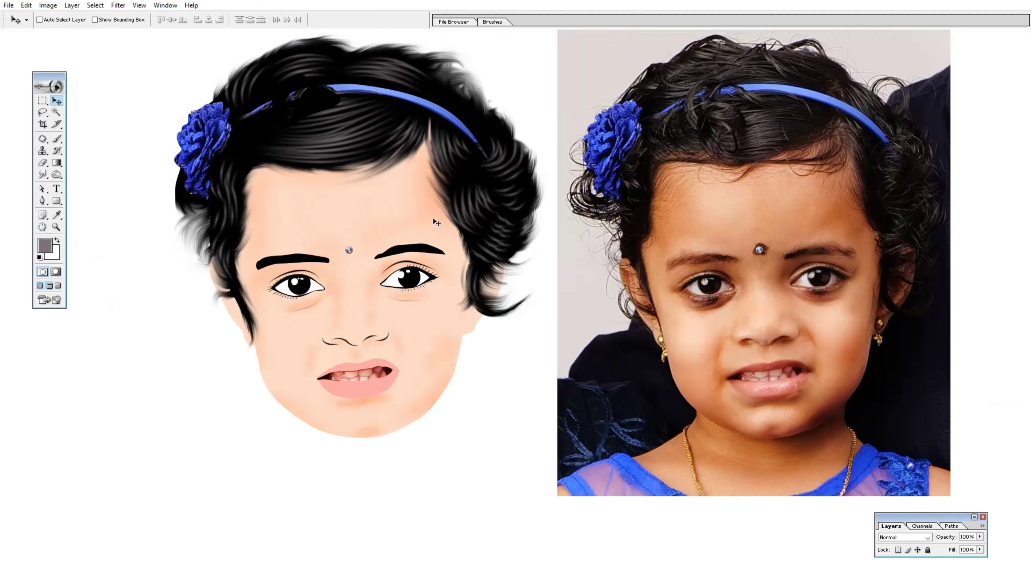
key("ctrl+minus")
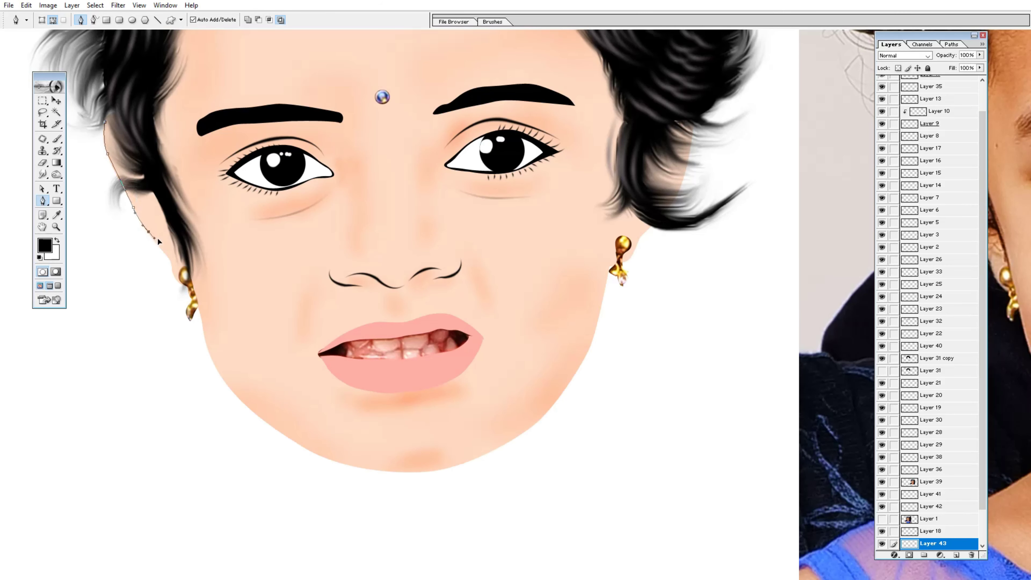
left_click(171, 262)
left_click(179, 282)
right_click(173, 183)
key("Escape")
key("Return")
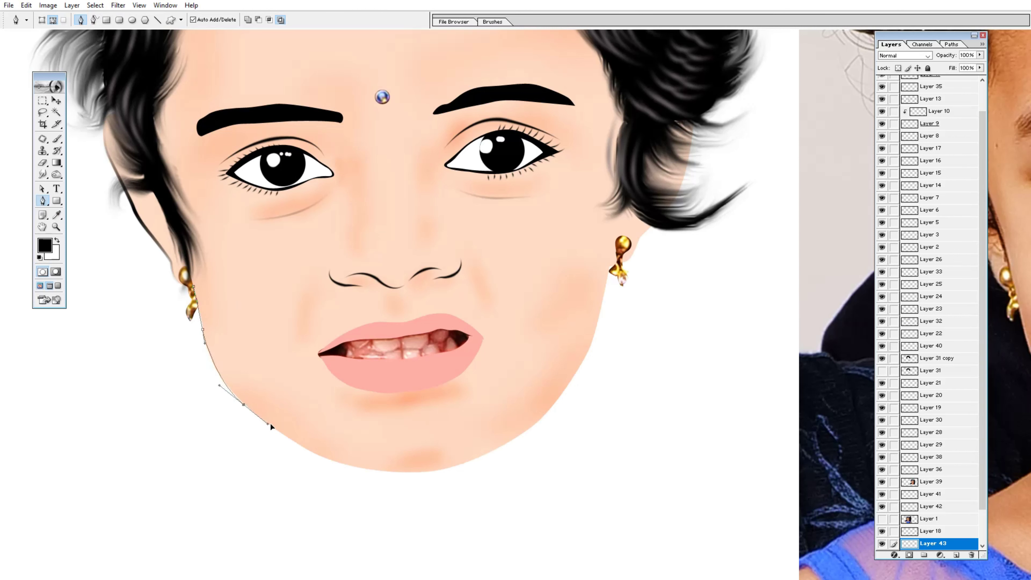
Stroke a black outline curving round the chin, then delete the used path
left_click_drag(395, 472, 465, 468)
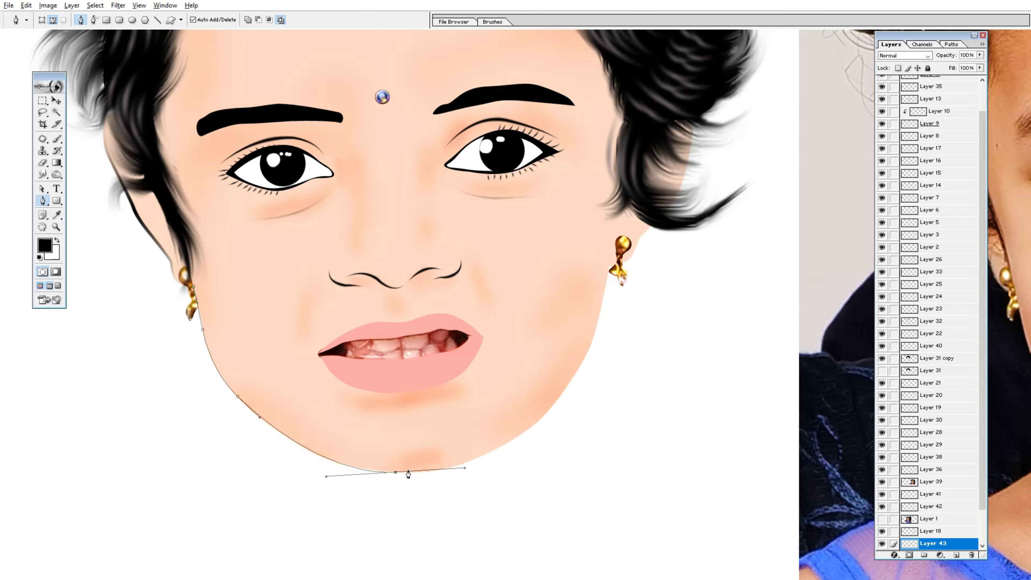
right_click(505, 443)
left_click(560, 517)
left_click(570, 283)
right_click(339, 477)
left_click(394, 384)
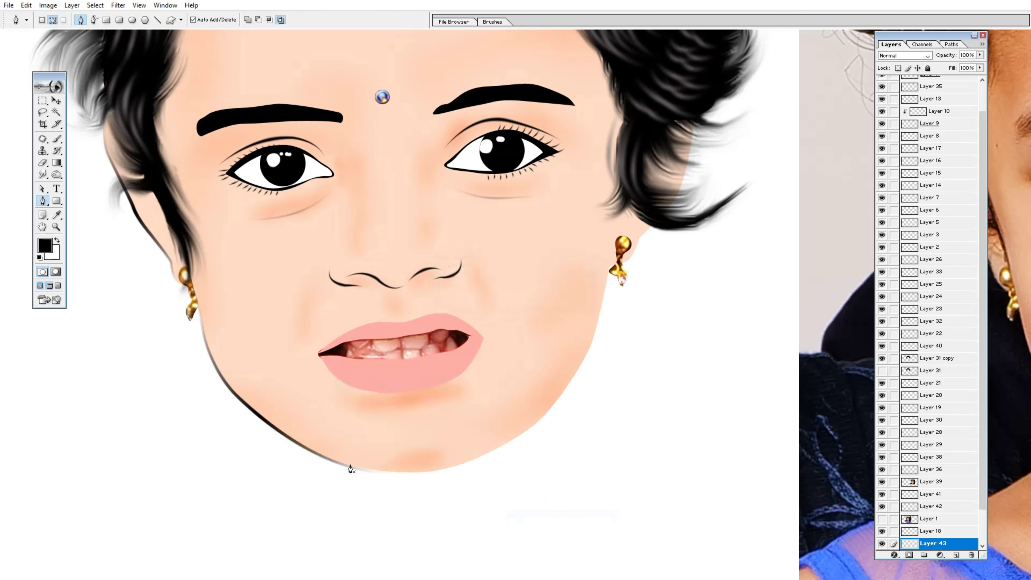
Trace the chin up the right jaw, stroke it black and delete the path
left_click(336, 462)
mouse_move(460, 463)
left_mouse_down()
mouse_move(517, 444)
mouse_move(559, 406)
left_mouse_up()
left_click_drag(593, 336, 601, 304)
right_click(638, 303)
left_click(665, 373)
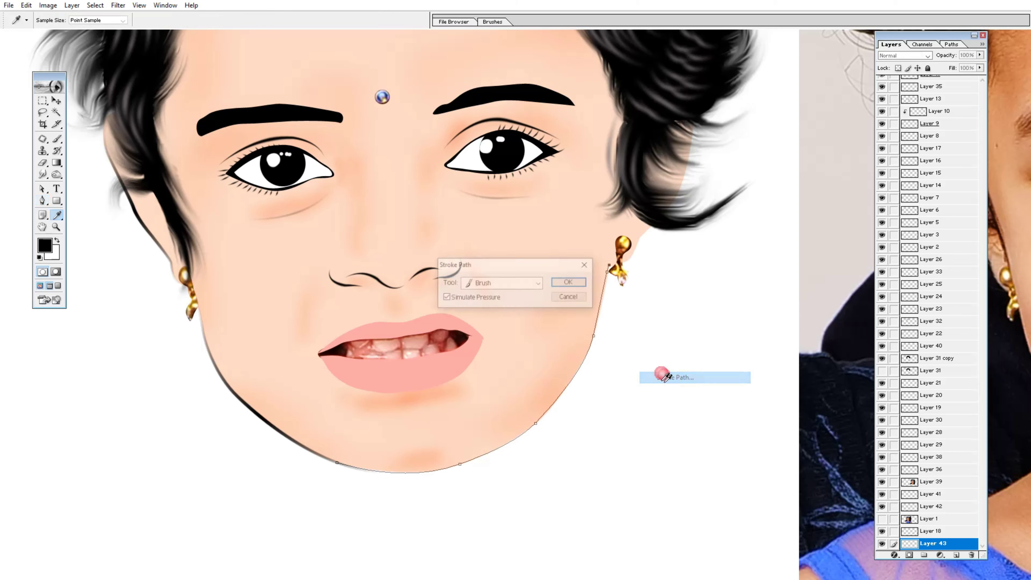
left_click(566, 281)
right_click(613, 302)
left_click(649, 320)
Restore the deleted jaw path and re-stroke the right jaw outline in black
scroll(634, 345, "up", 5)
key("ctrl+z")
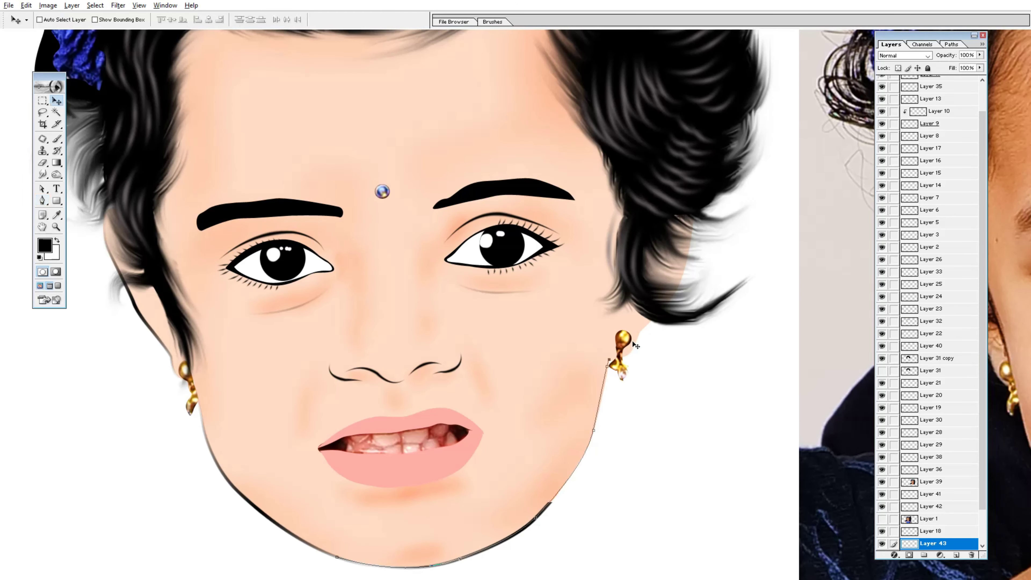
key("i")
right_click(655, 335)
left_click(673, 368)
left_click(569, 282)
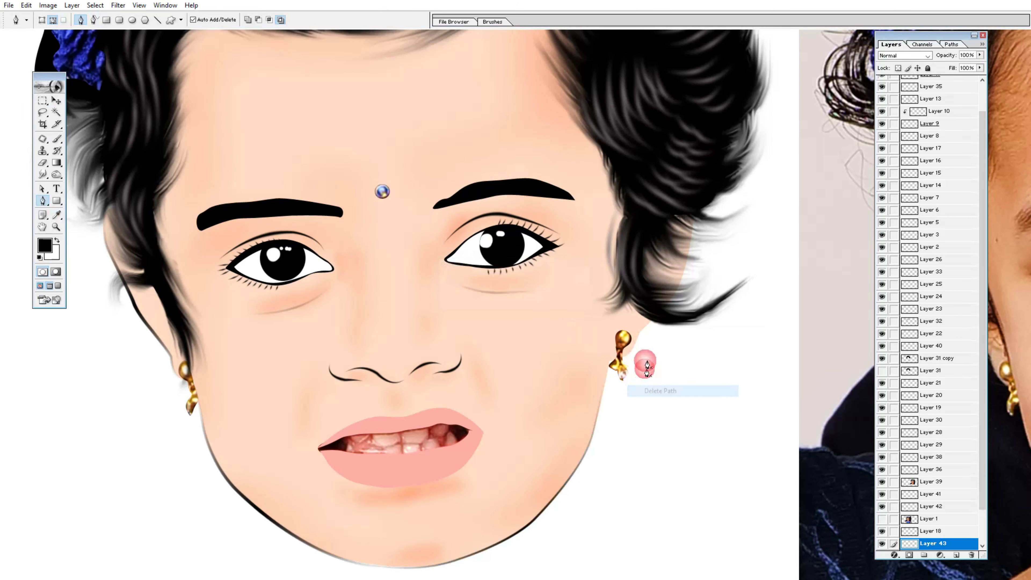
Extend the black outline past the earring toward the hairline, then delete the path
key("p")
left_click(608, 363)
left_click(640, 332)
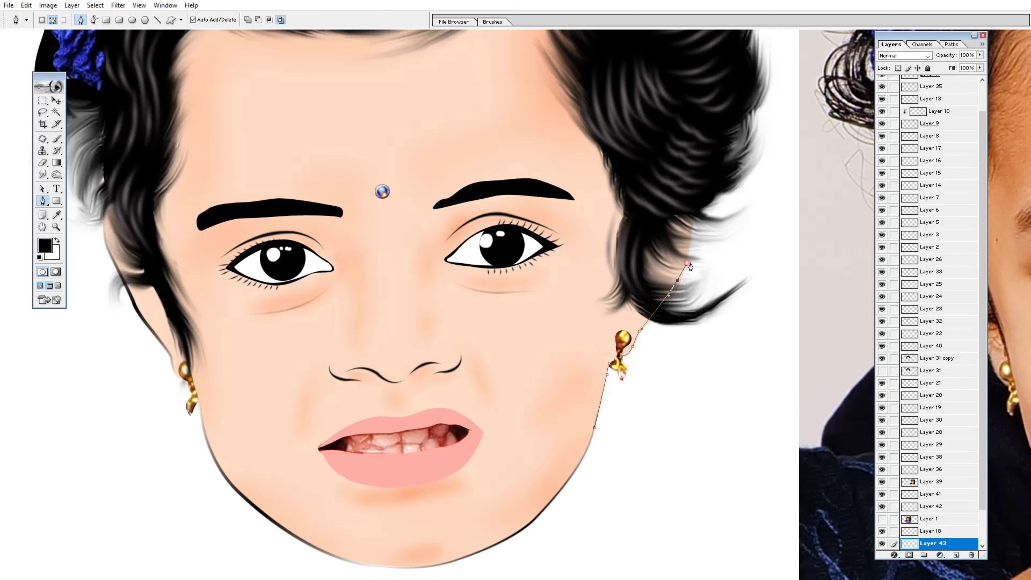
right_click(735, 319)
left_click(763, 391)
left_click(569, 282)
right_click(676, 320)
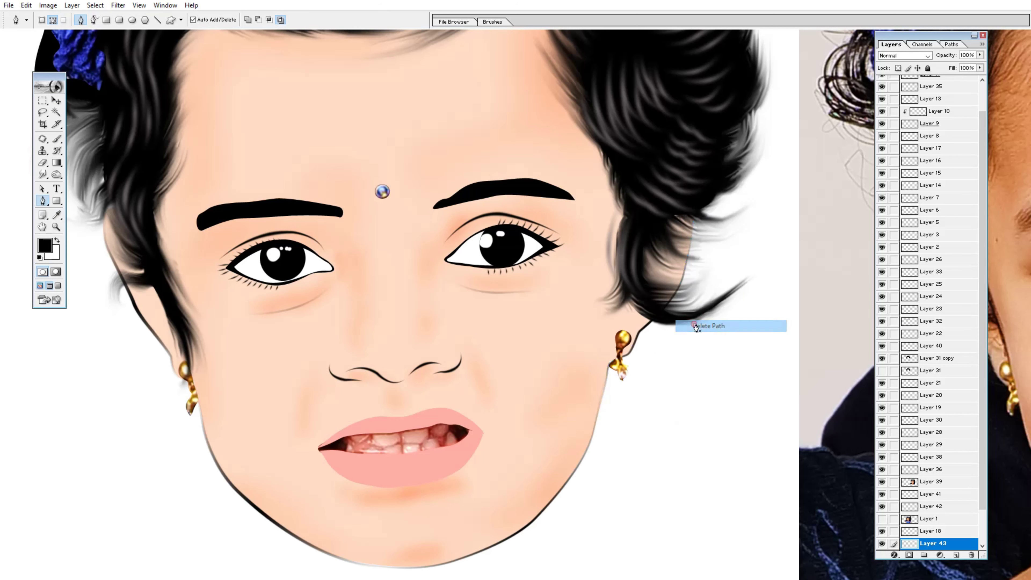
left_click(695, 327)
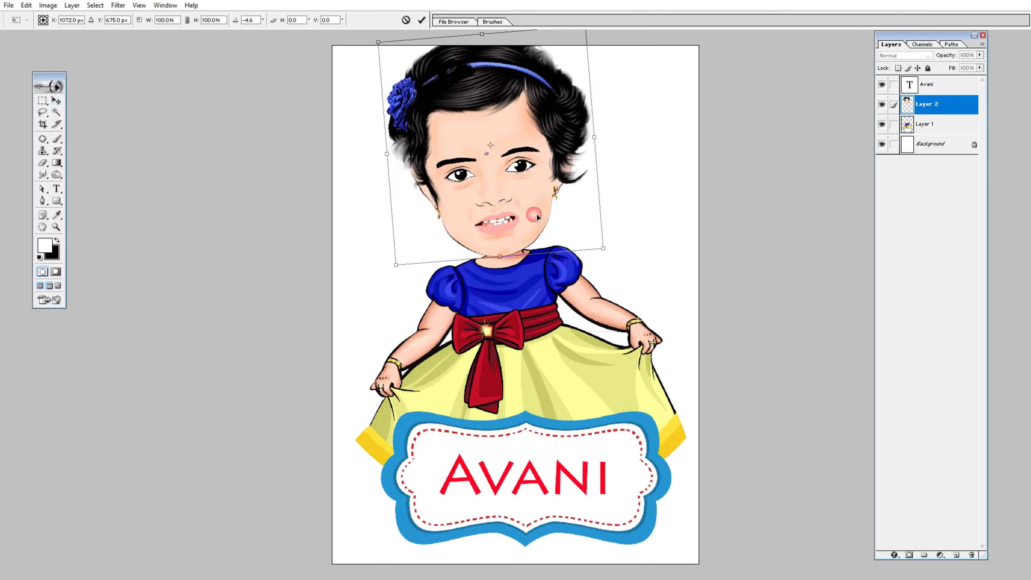
Commit the head's position on the Avani dress body, then zoom in on dress and face
right_click(496, 373)
left_click(893, 124)
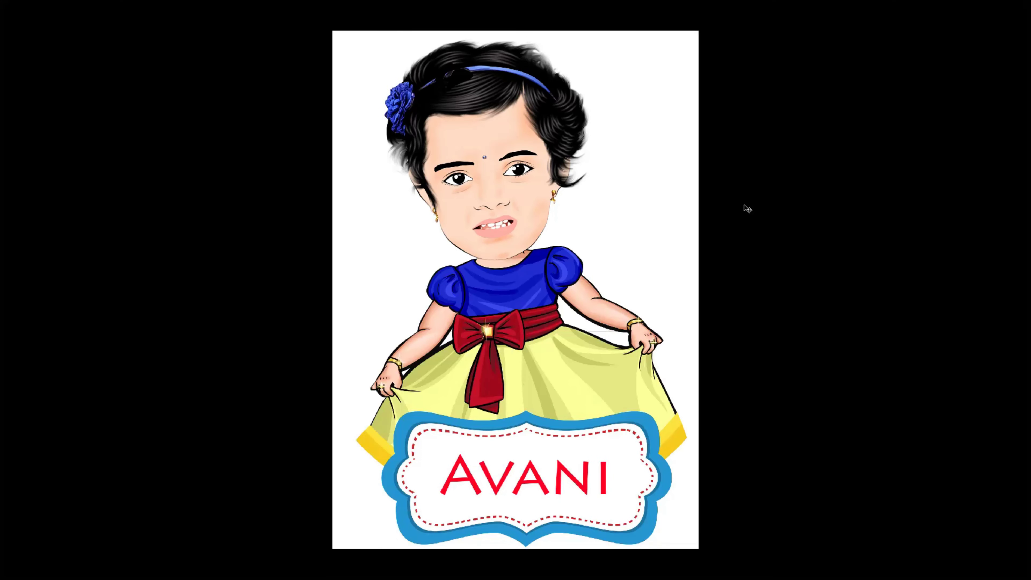
key("Tab")
left_click(635, 293)
Draw a curved necklace path across the collar and stroke it white on a new layer
left_click(593, 317)
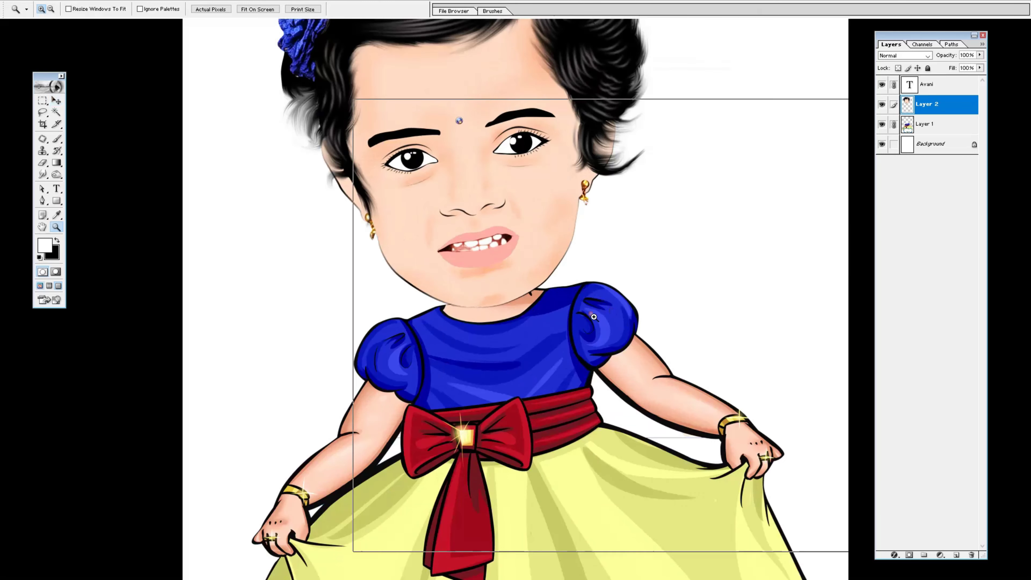
key("p")
left_click(493, 280)
left_click_drag(481, 376, 507, 396)
left_click(548, 298)
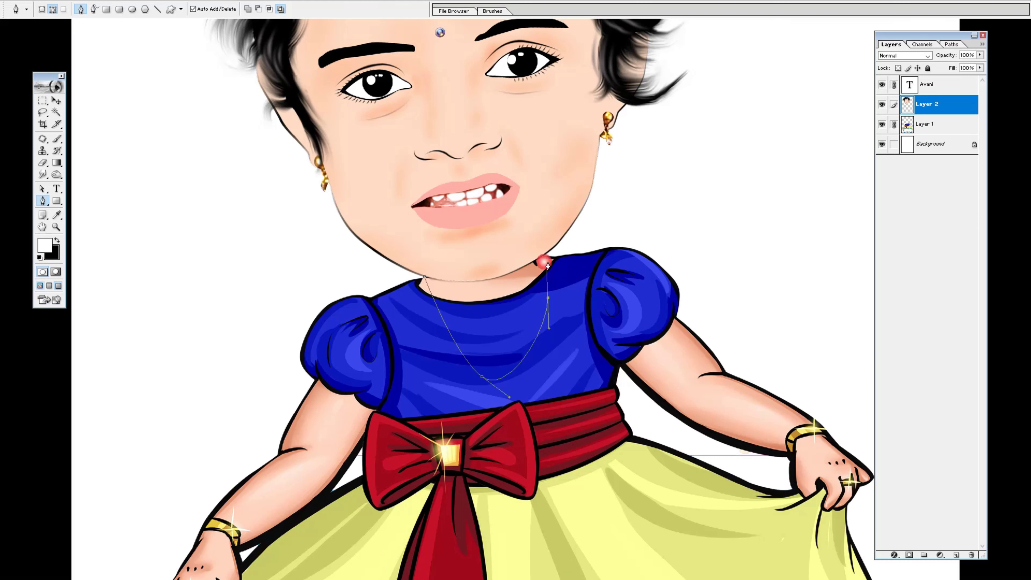
left_click(544, 260)
left_click(956, 555)
right_click(524, 337)
left_click(560, 408)
key("Return")
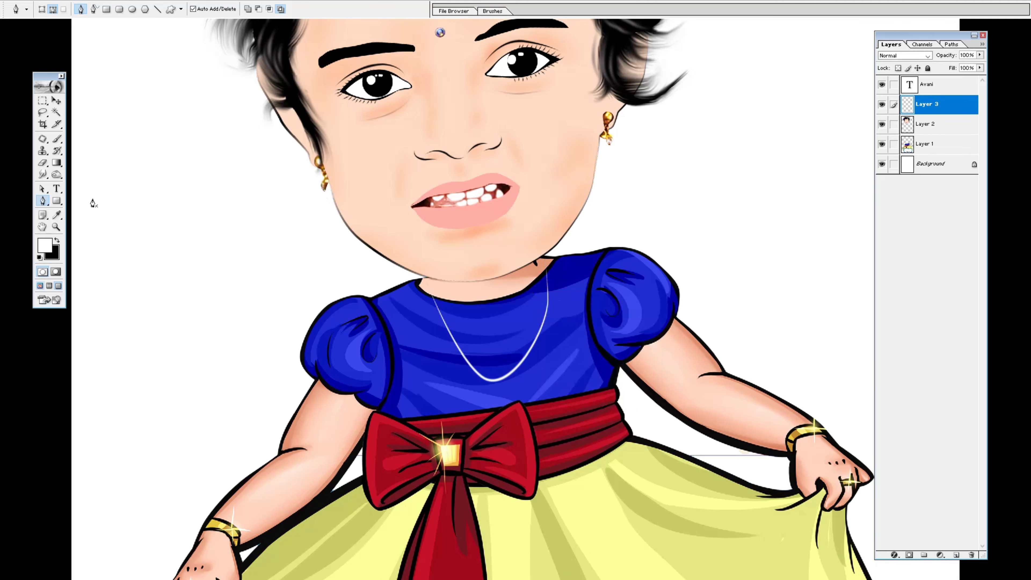
Make a round white pendant on its own layer with the Elliptical Marquee
left_click_drag(42, 100, 81, 112)
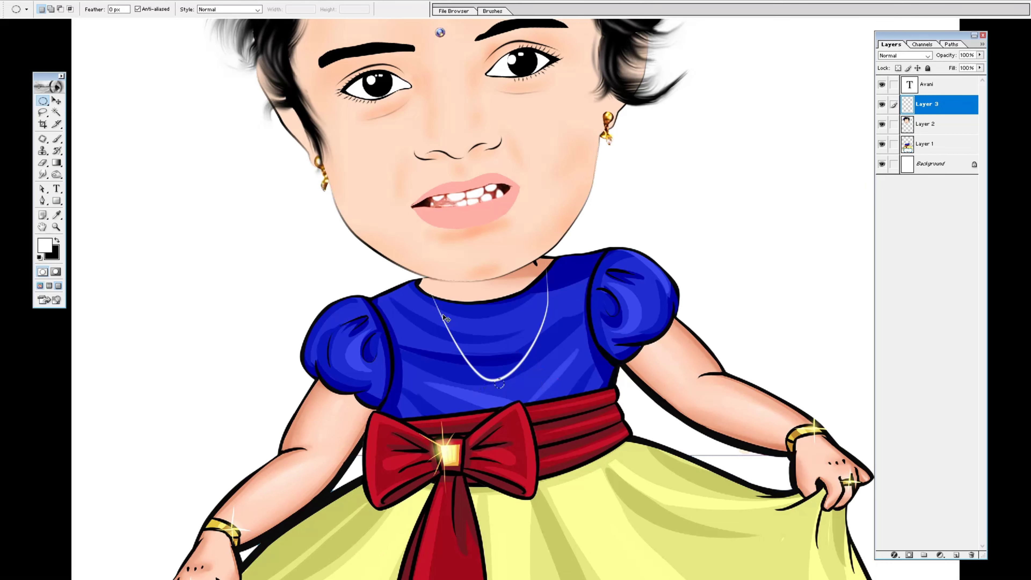
key("ctrl+shift+alt+n")
key("alt+BackSpace")
key("ctrl+d")
key("v")
key("ctrl+0")
Tint the pendant gold with a Color Overlay and paste that style onto the necklace
left_click(895, 554)
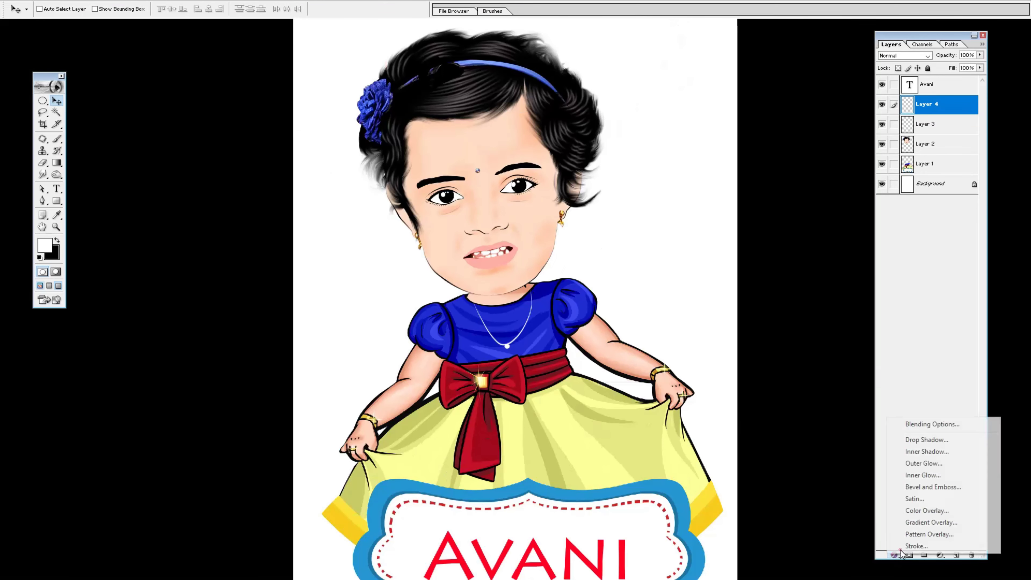
left_click(927, 510)
left_click(890, 281)
left_click(988, 262)
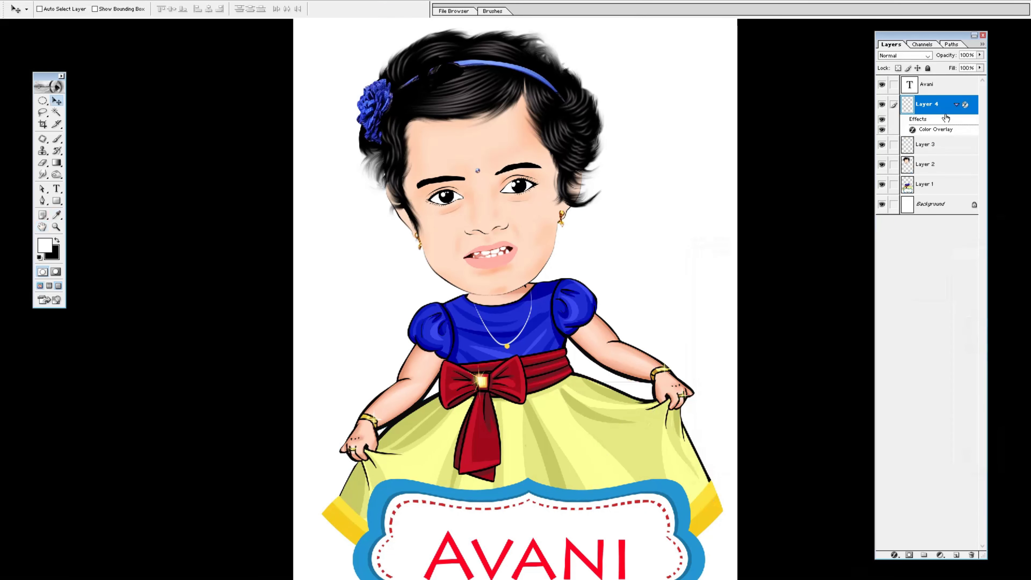
right_click(946, 118)
left_click(946, 207)
right_click(934, 146)
left_click(945, 250)
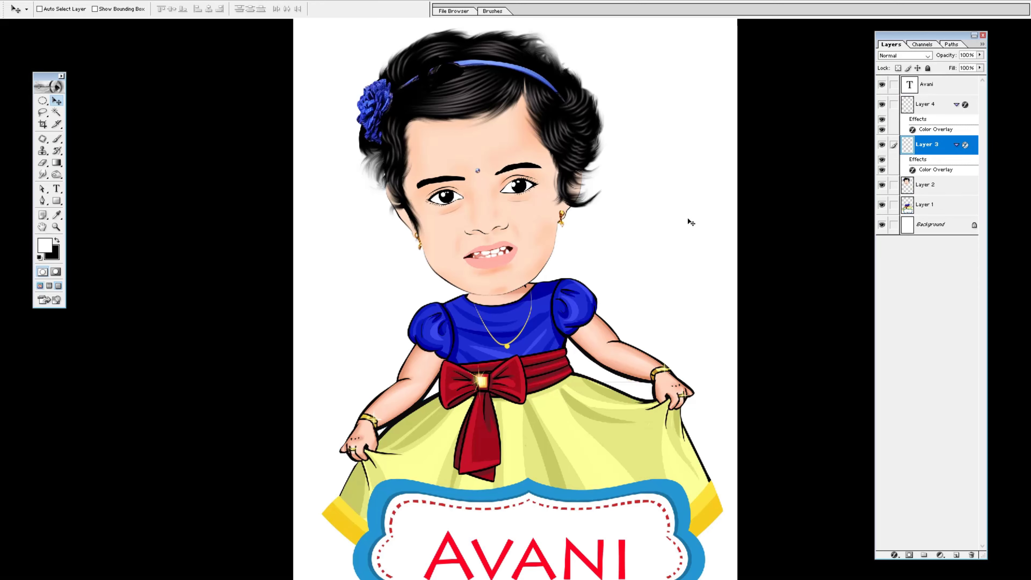